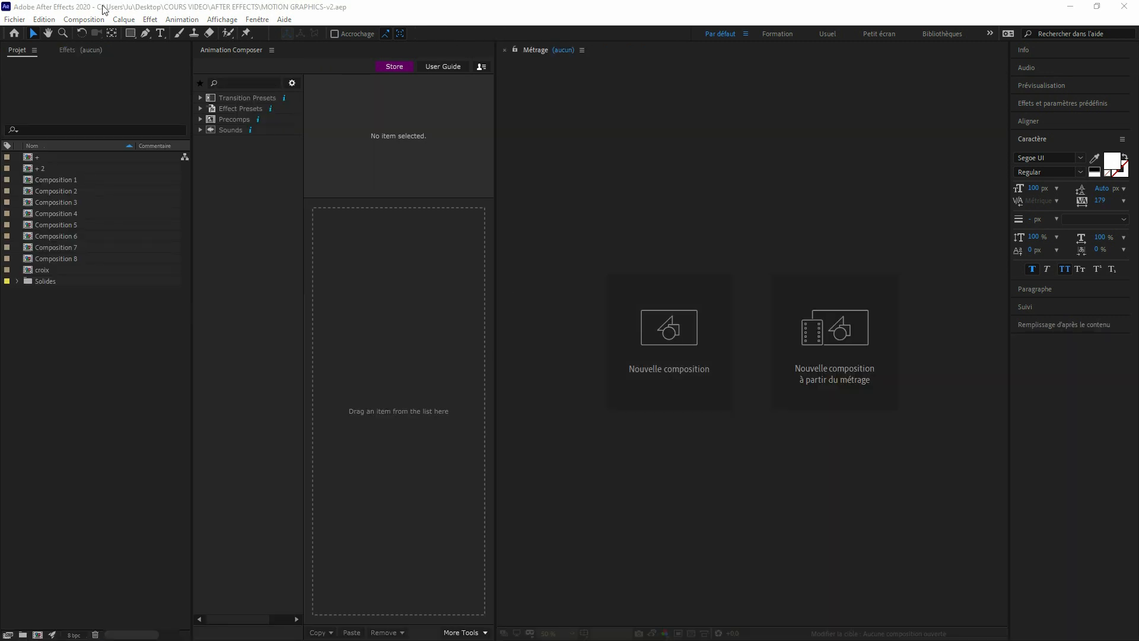
Step: Create a new 1920 x 1080 composition at 25 fps using the HDTV 1080 25 preset, and close the Composition 4 timeline
click(83, 19)
click(103, 34)
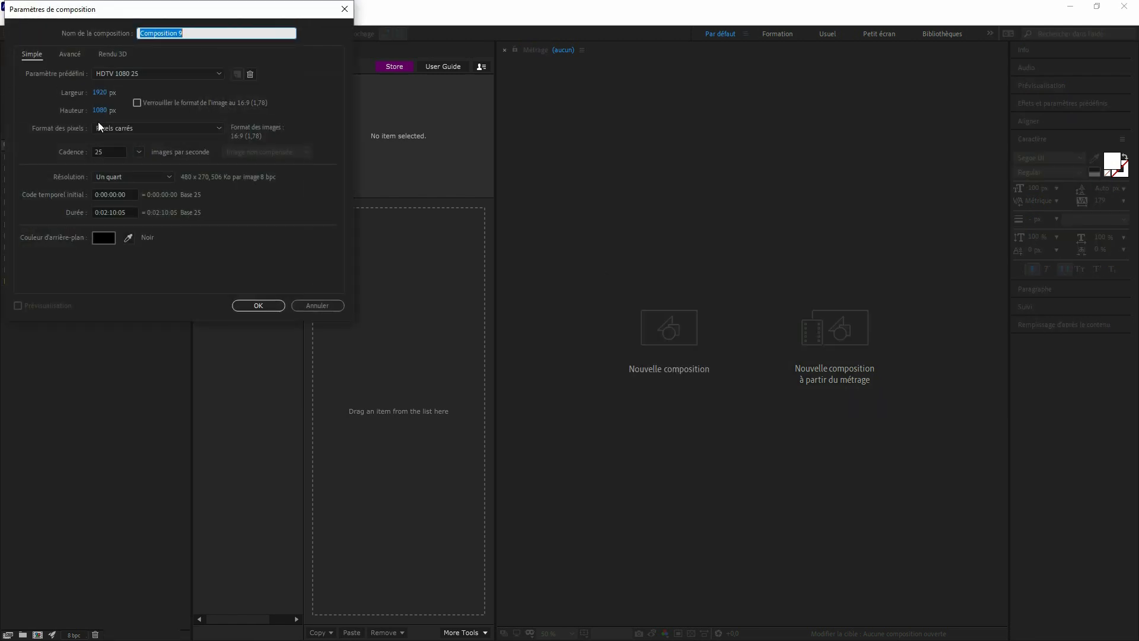
click(261, 306)
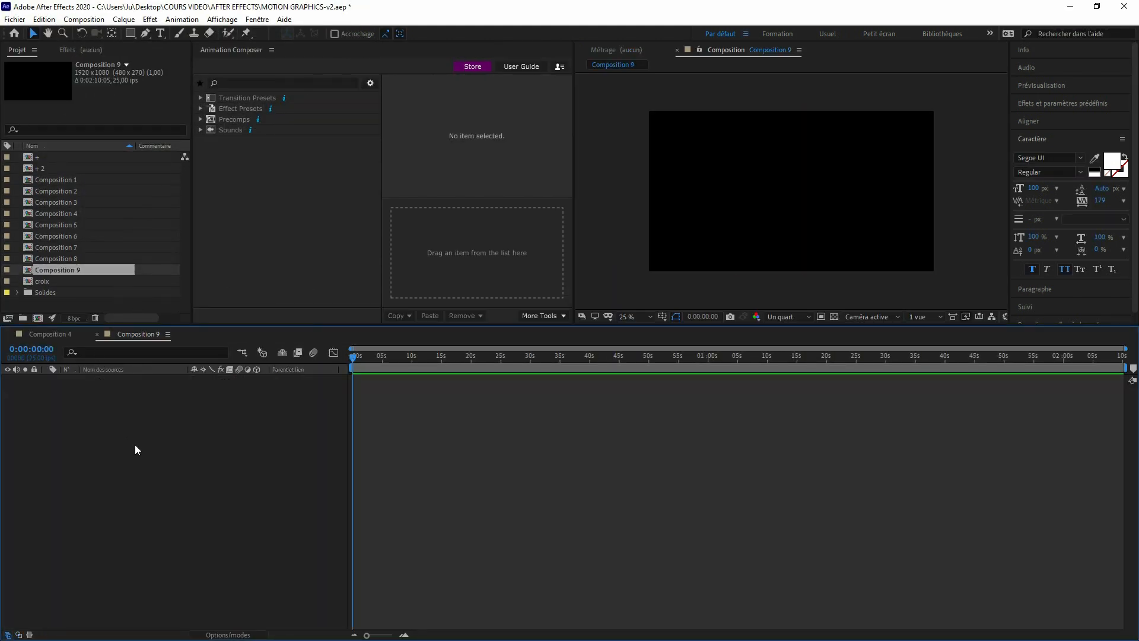
click(9, 334)
Step: Add a magenta-red solid layer of 1920 x 1080 px to the new composition
click(124, 19)
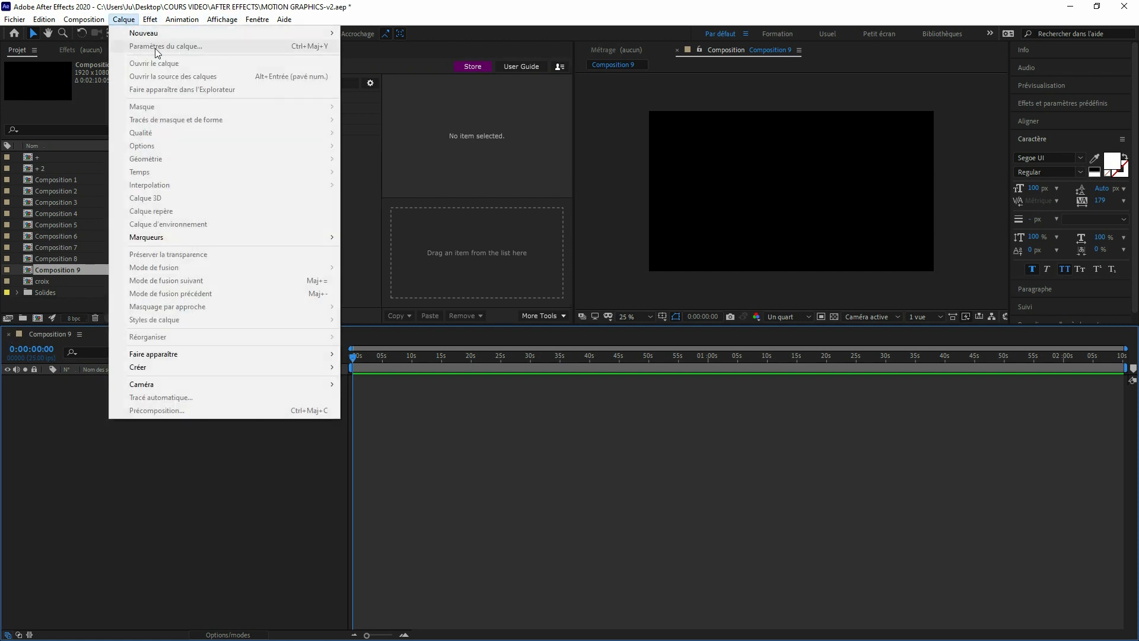
mouse_move(300, 41)
click(362, 46)
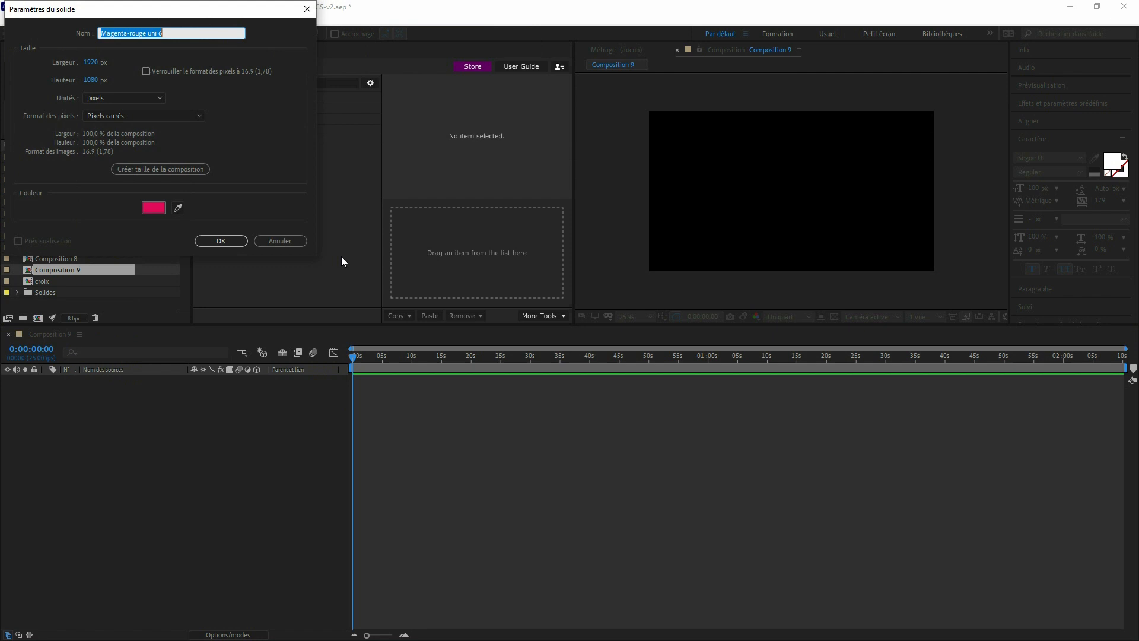
click(220, 241)
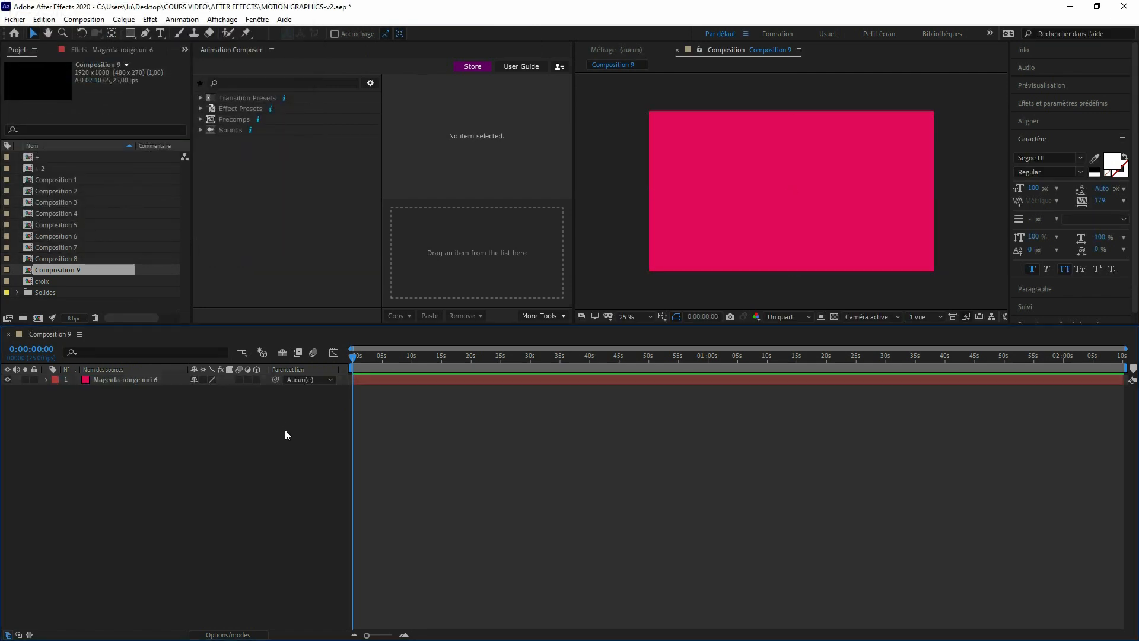
Step: Apply the Gamme des dégradés effect from the Générer category to the magenta-red solid
click(154, 379)
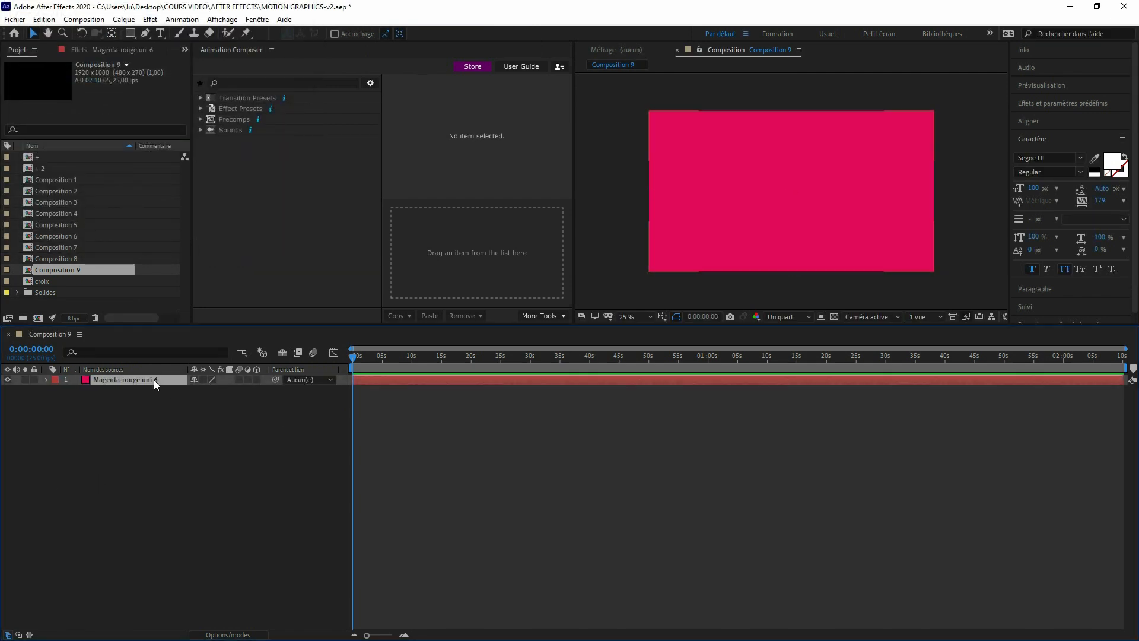
click(146, 21)
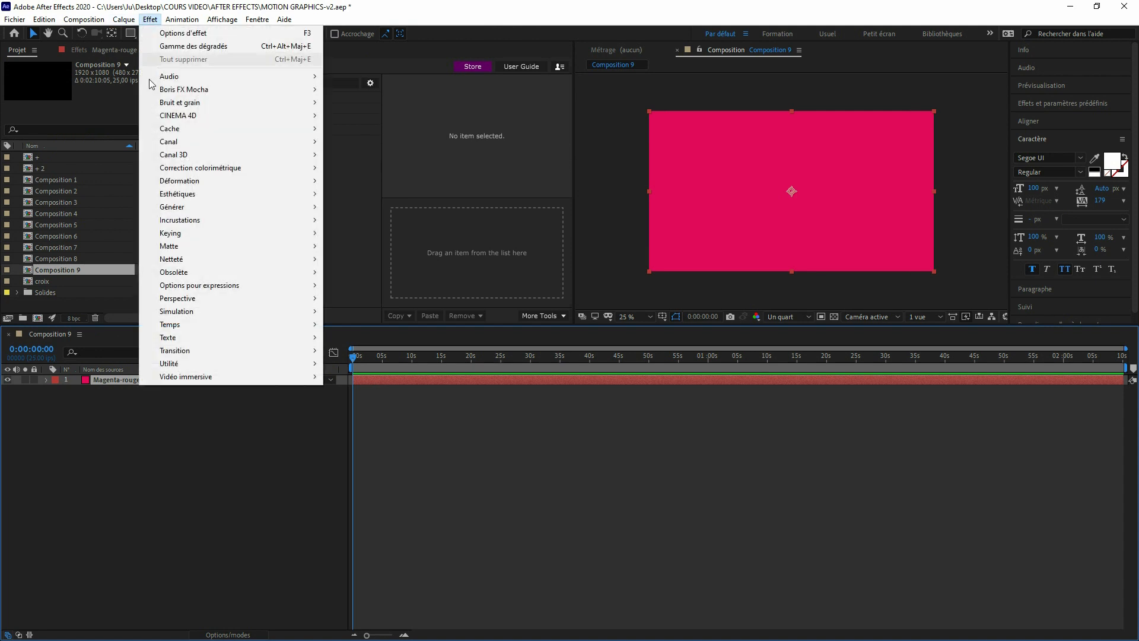
mouse_move(242, 209)
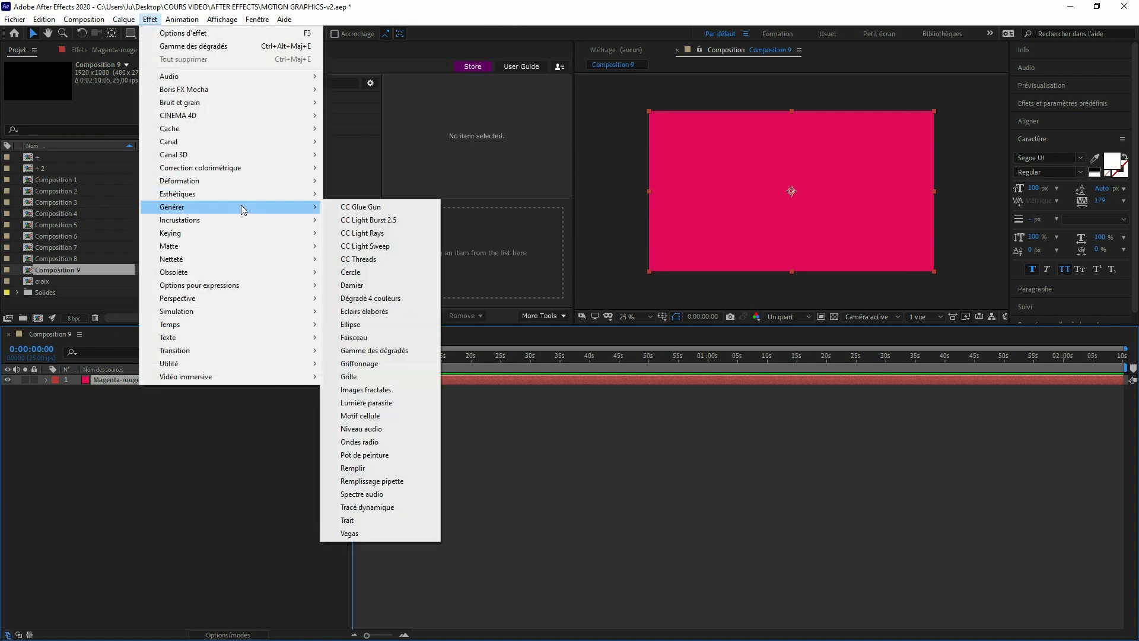
click(403, 351)
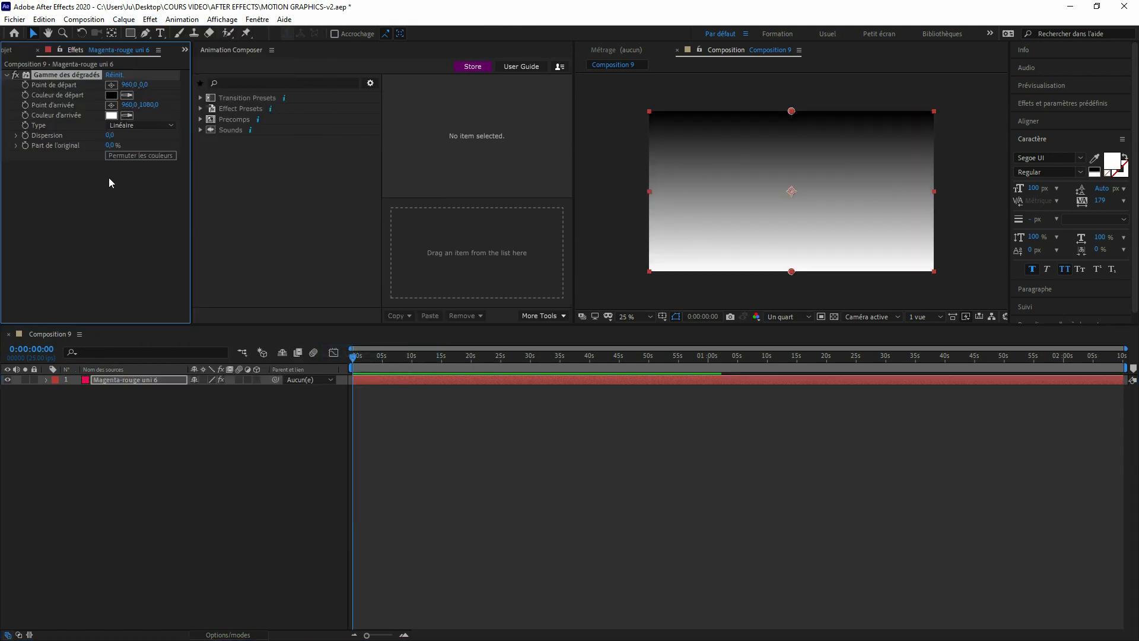
Step: Set the gradient's start colour to the pinkish red EA0E51
click(111, 93)
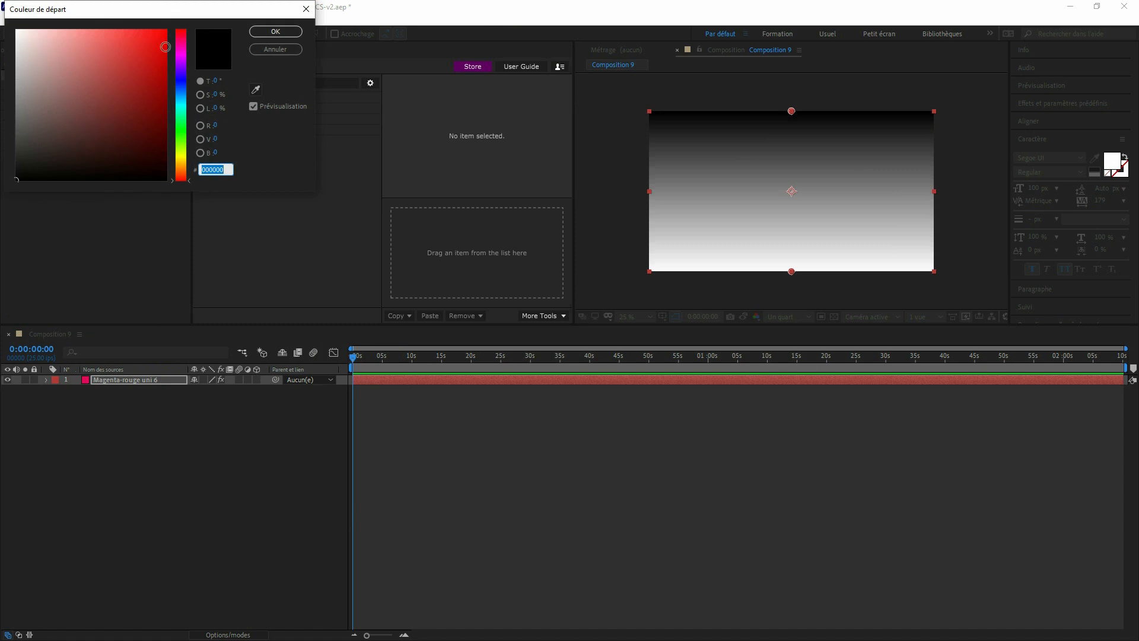
drag(180, 57, 183, 38)
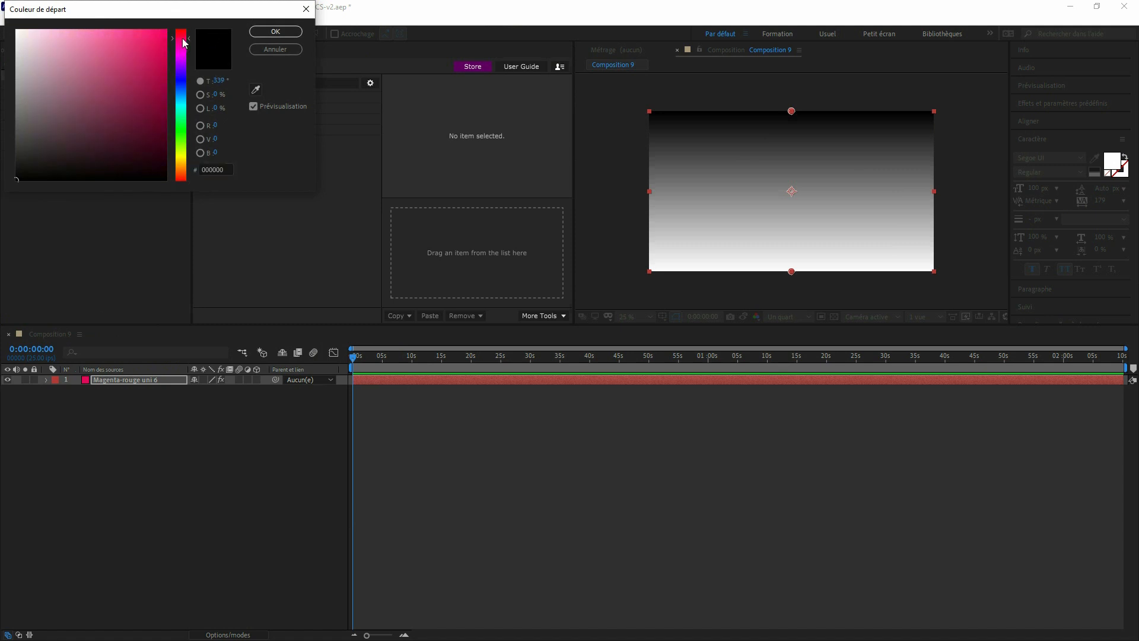
click(167, 45)
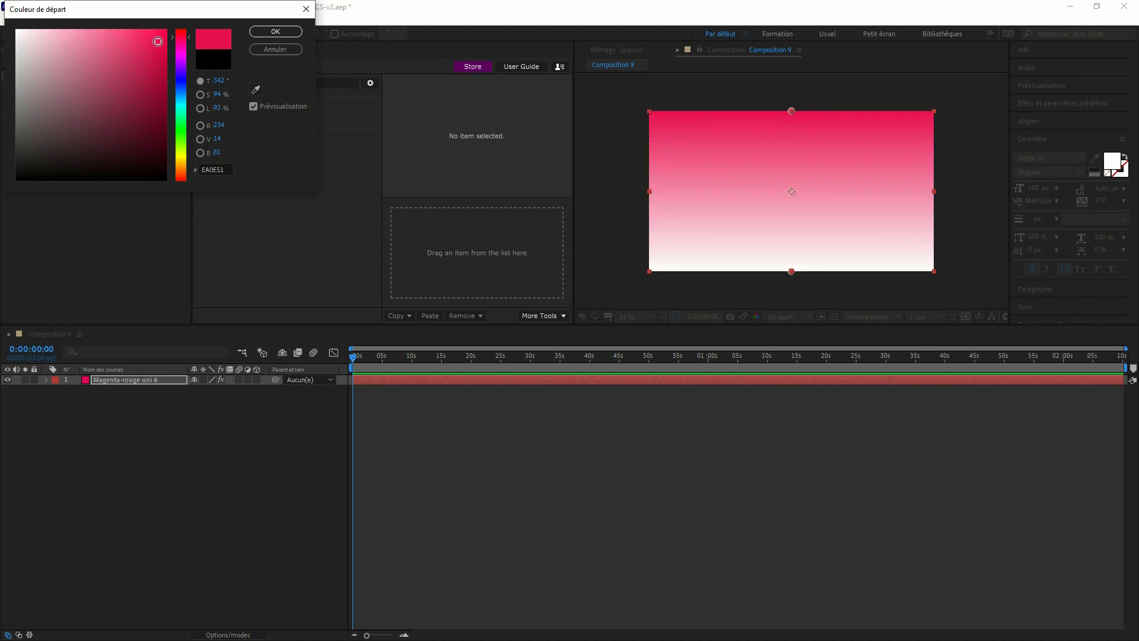
click(264, 32)
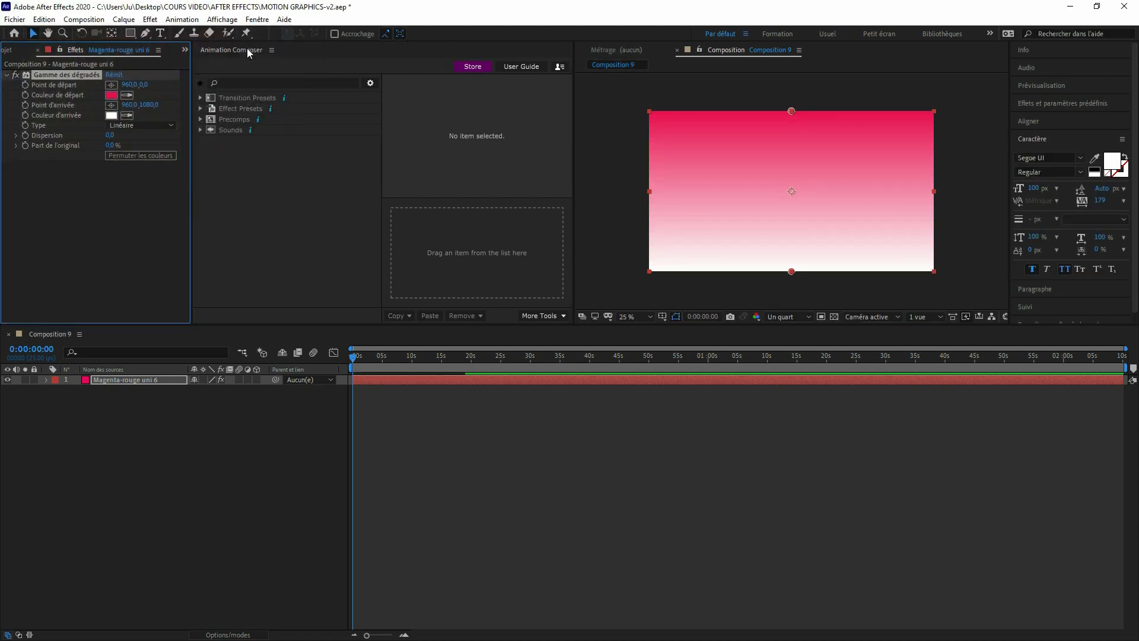
Step: Set the gradient's end colour to a dark crimson
click(111, 115)
click(180, 37)
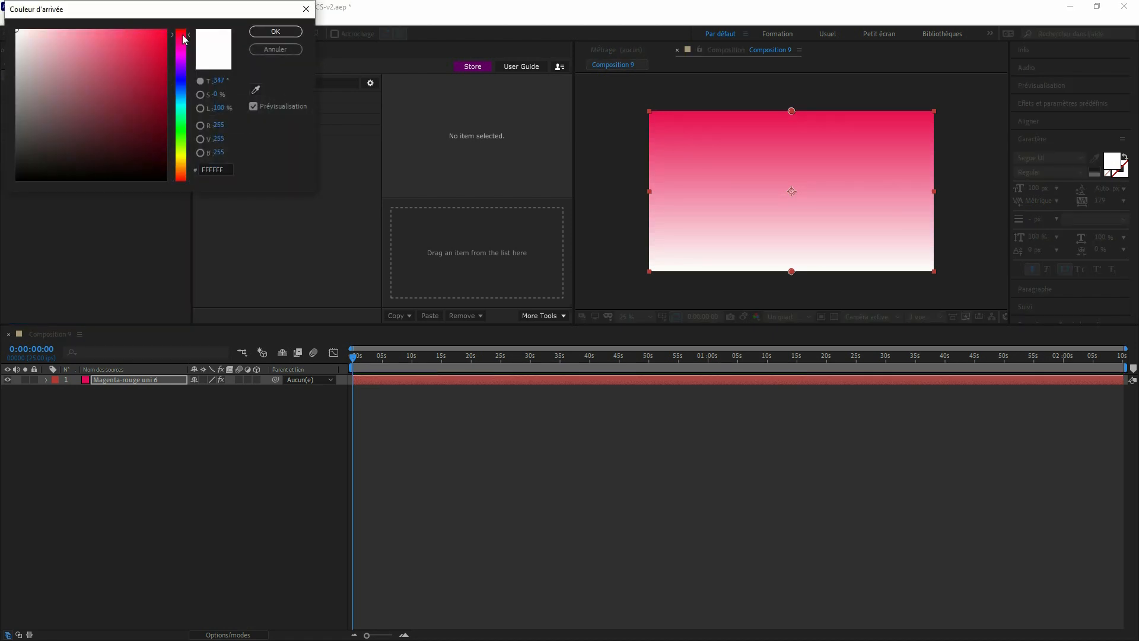
click(158, 63)
drag(157, 64, 162, 98)
click(276, 33)
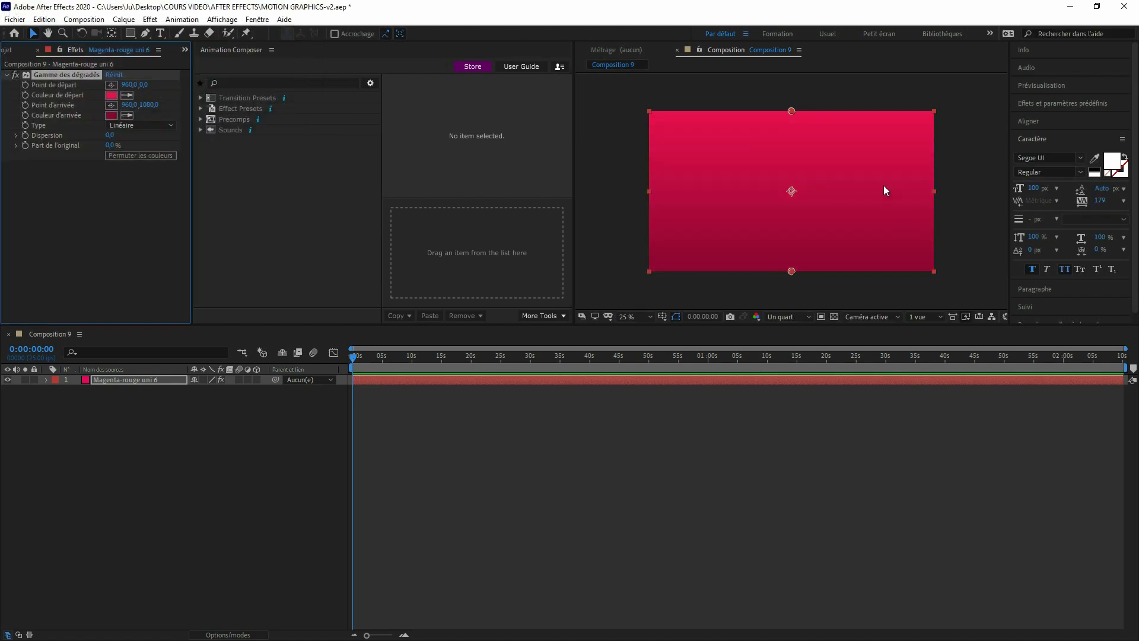
Step: Move the gradient's start point above the frame to about 976, -120 and its end point below it to about 1016, 1160
drag(792, 111, 794, 94)
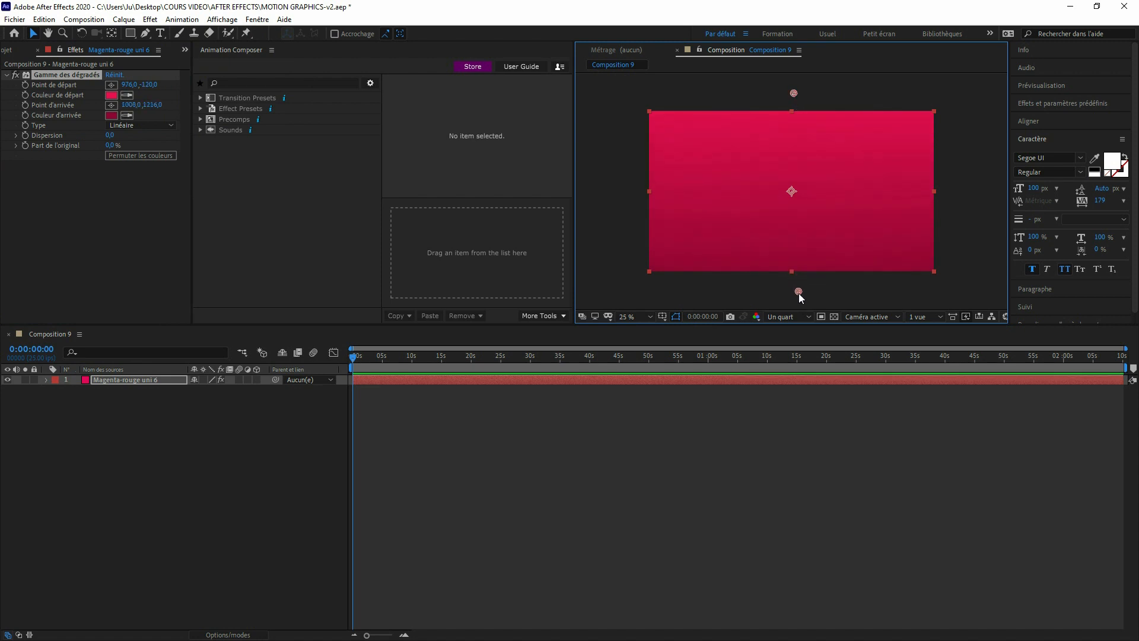
drag(792, 288, 801, 289)
click(116, 453)
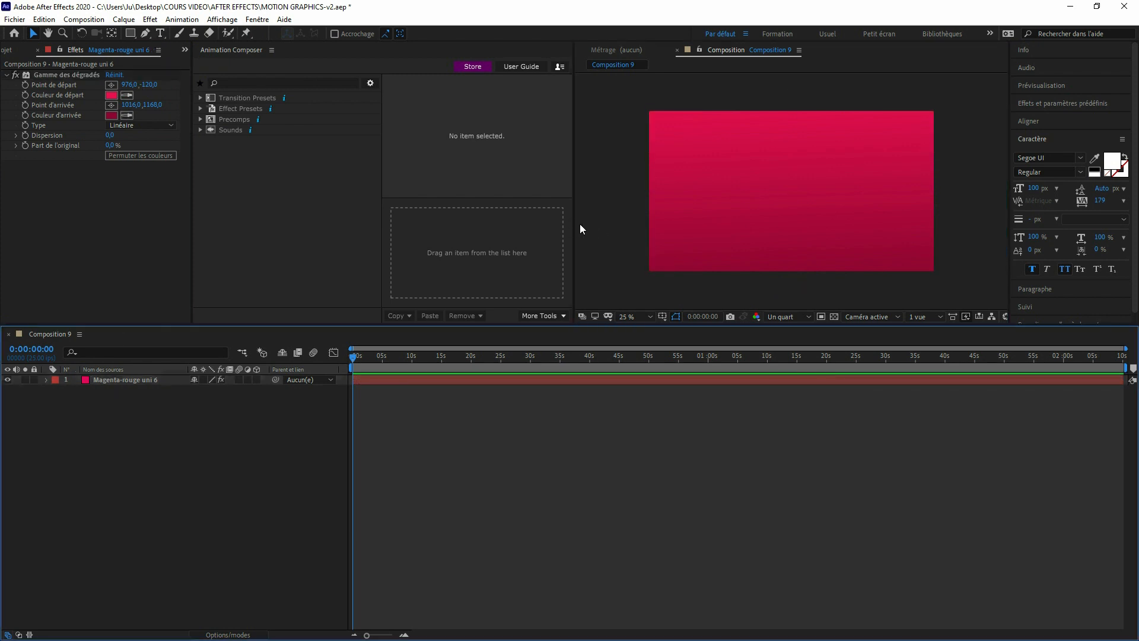
Step: Enlarge the composition viewer and add a white text layer reading MOTION near the middle of the frame
drag(572, 232, 428, 232)
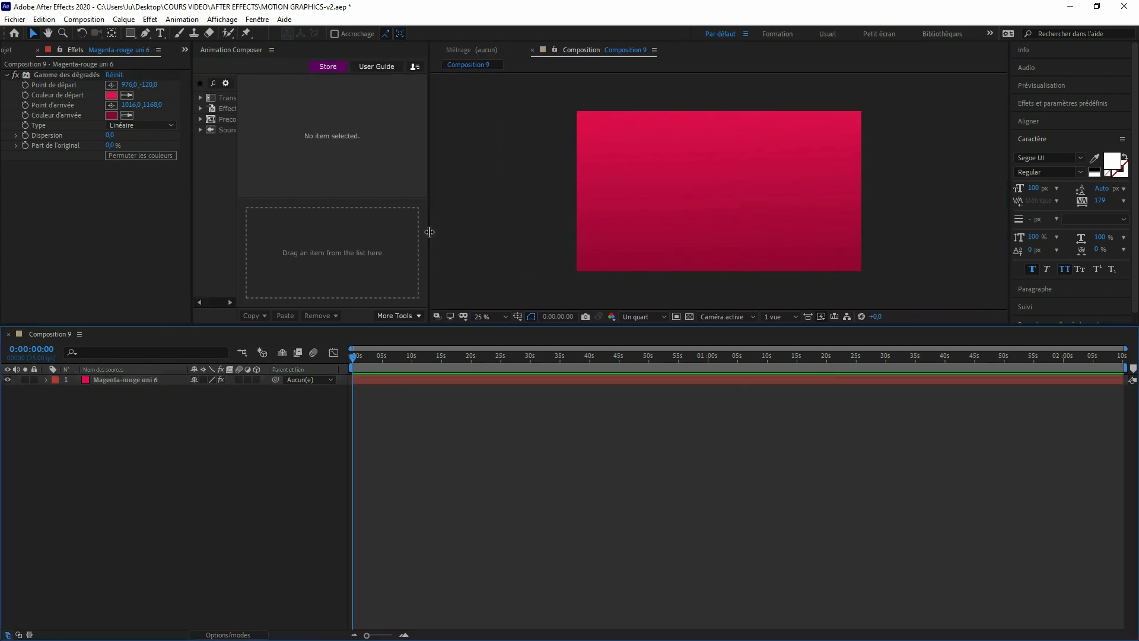
click(156, 34)
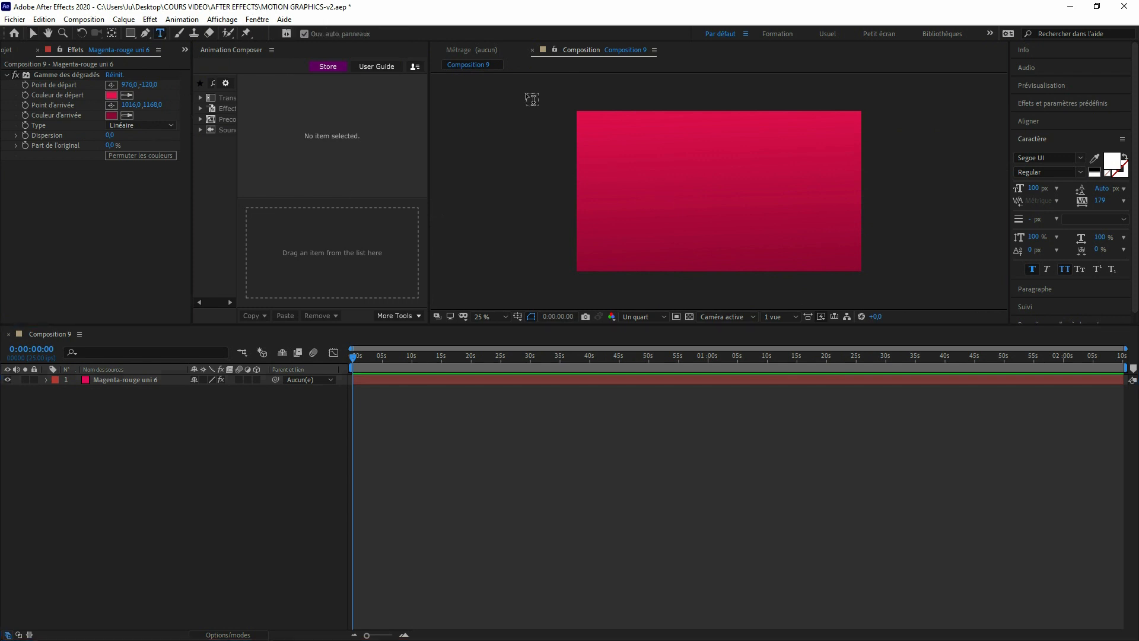
click(689, 184)
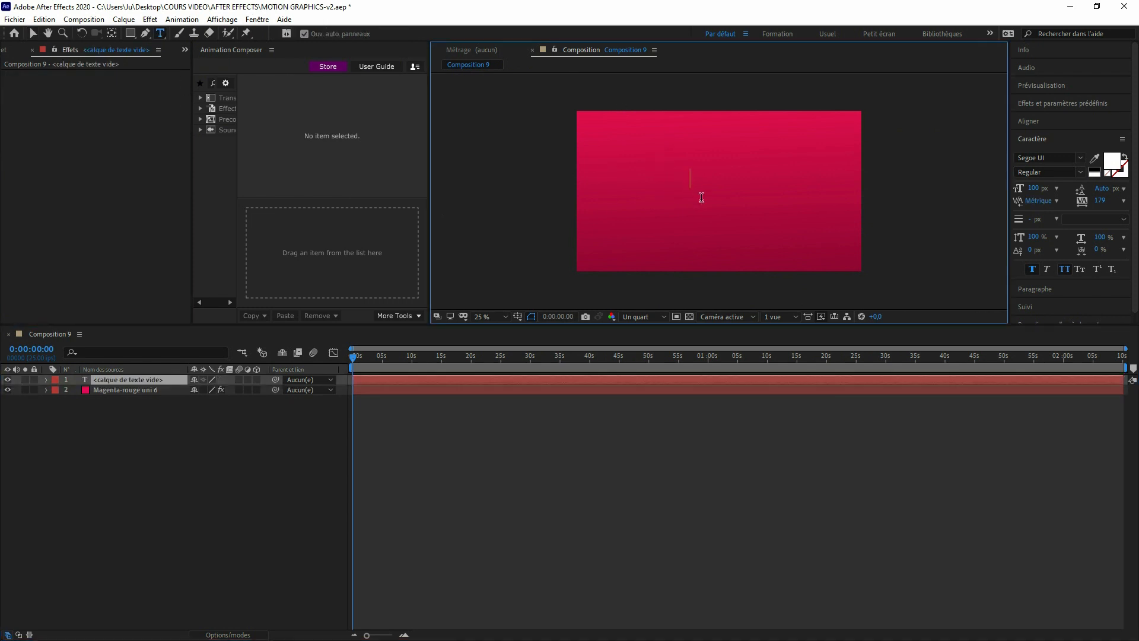
text(MOTION)
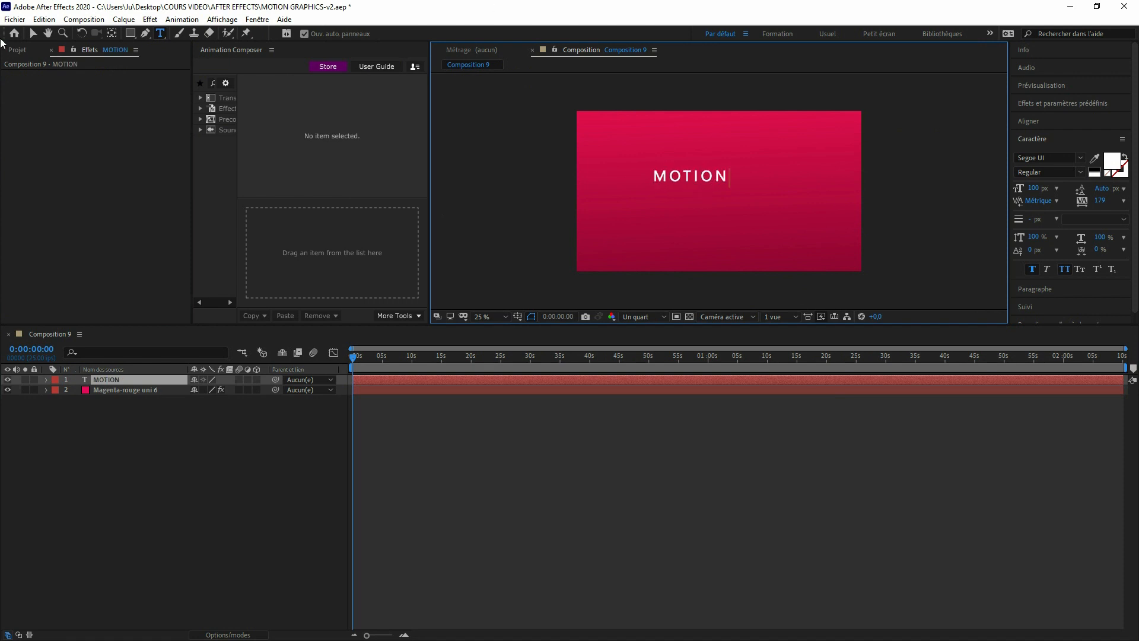
click(33, 33)
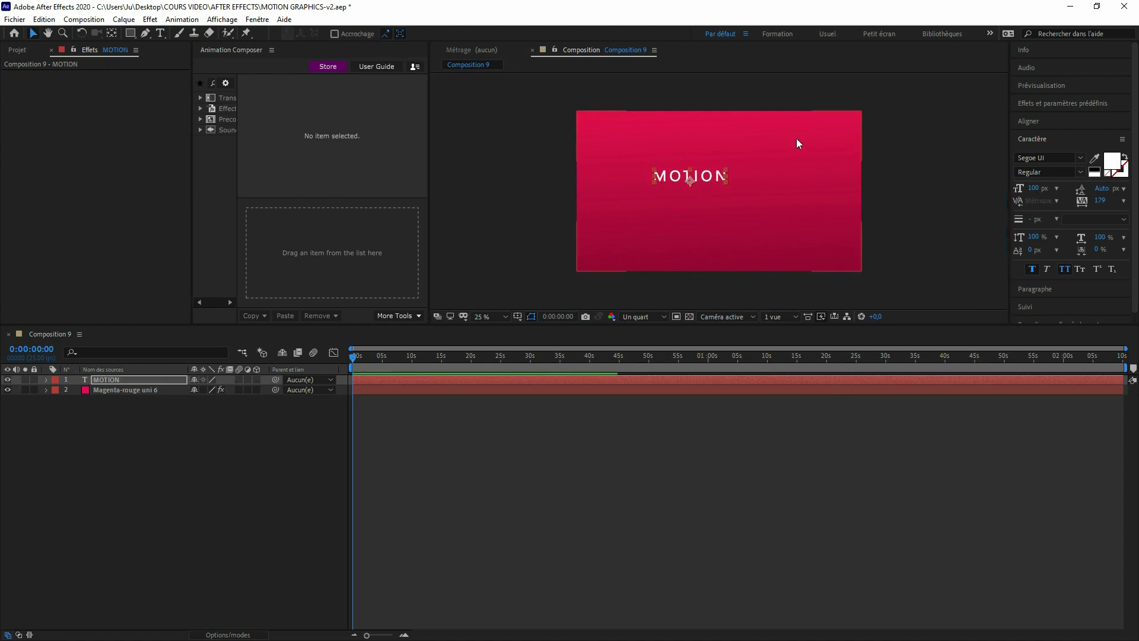
Step: Show the proportional grid and centre the MOTION text horizontally, just above the frame's horizontal midline
click(518, 317)
click(567, 343)
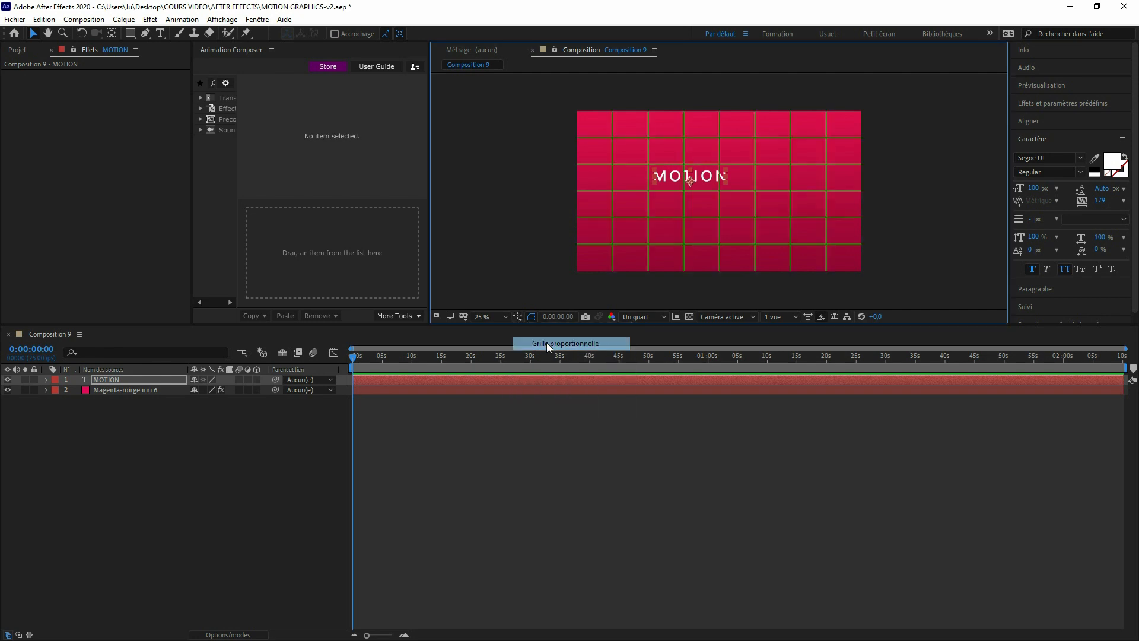
drag(711, 178, 736, 186)
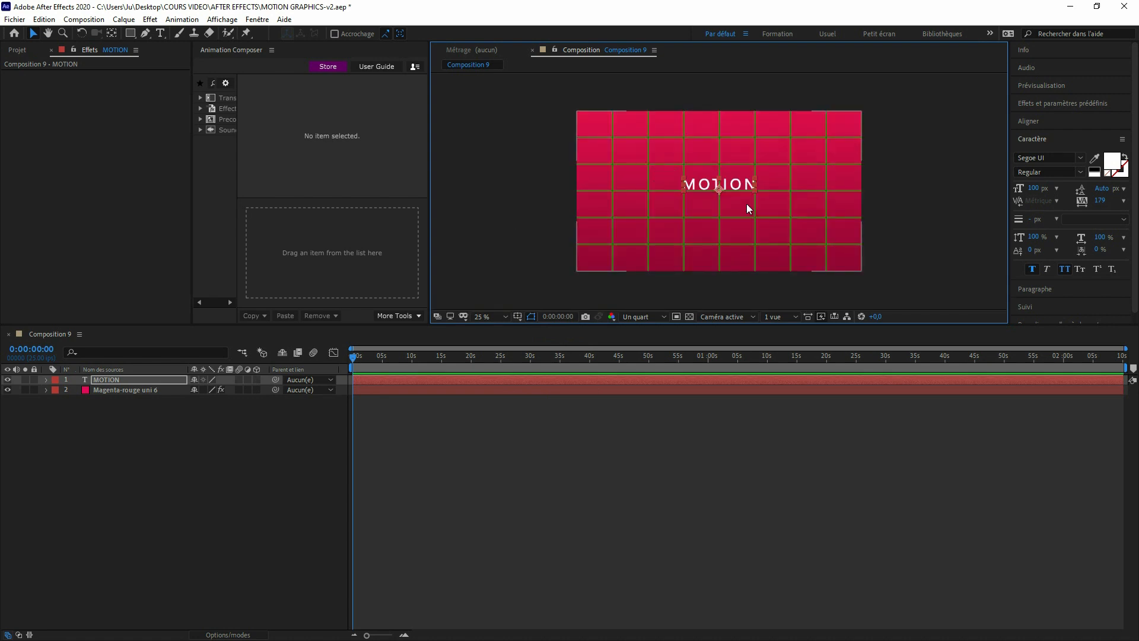
key(Up)
key(Up)
key(Up)
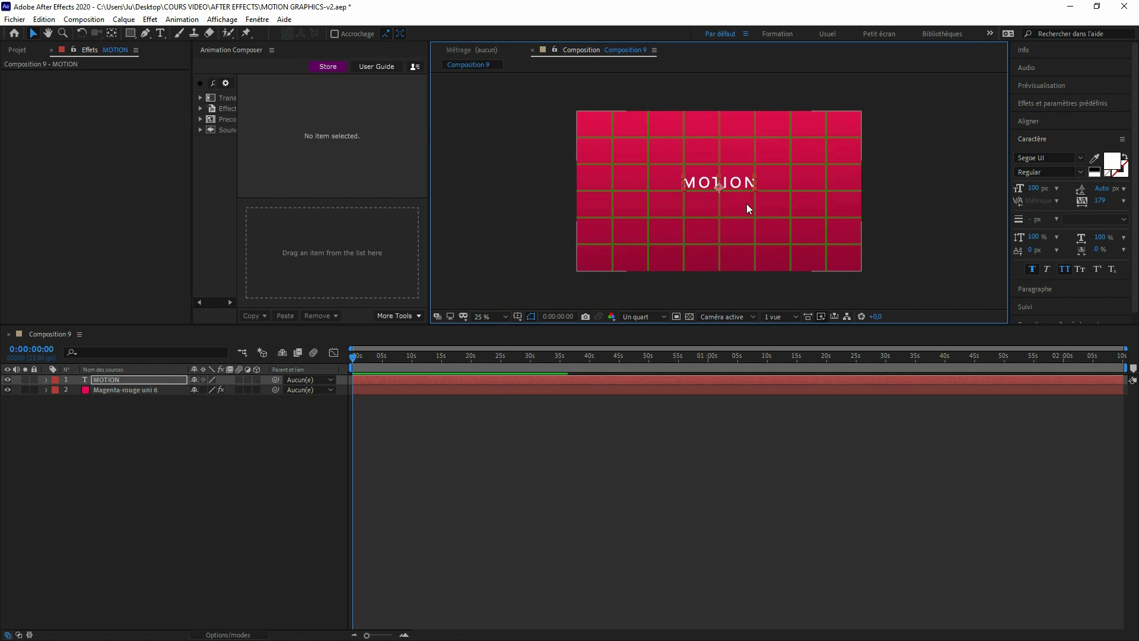
click(540, 203)
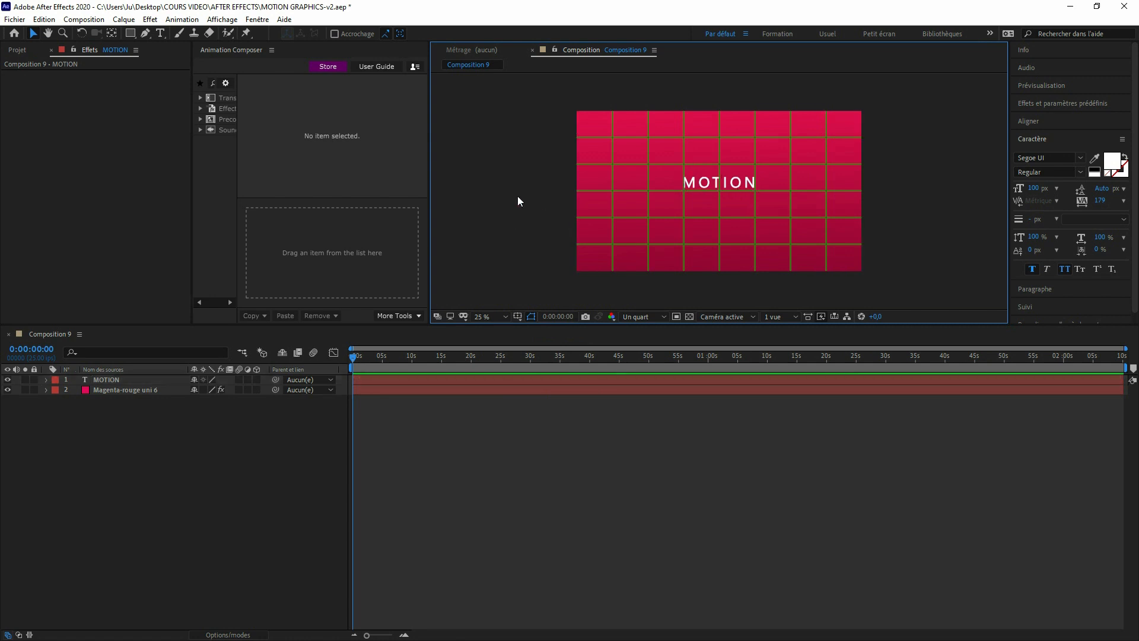
Step: Duplicate the MOTION text layer and place the copy directly below the original
click(105, 381)
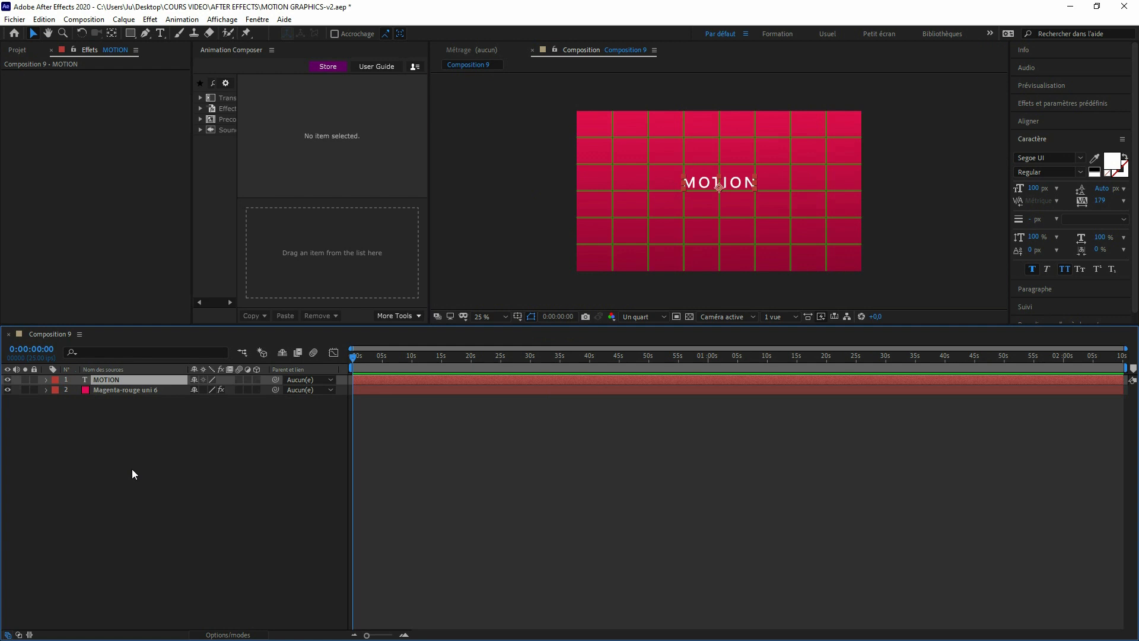
key(ctrl+d)
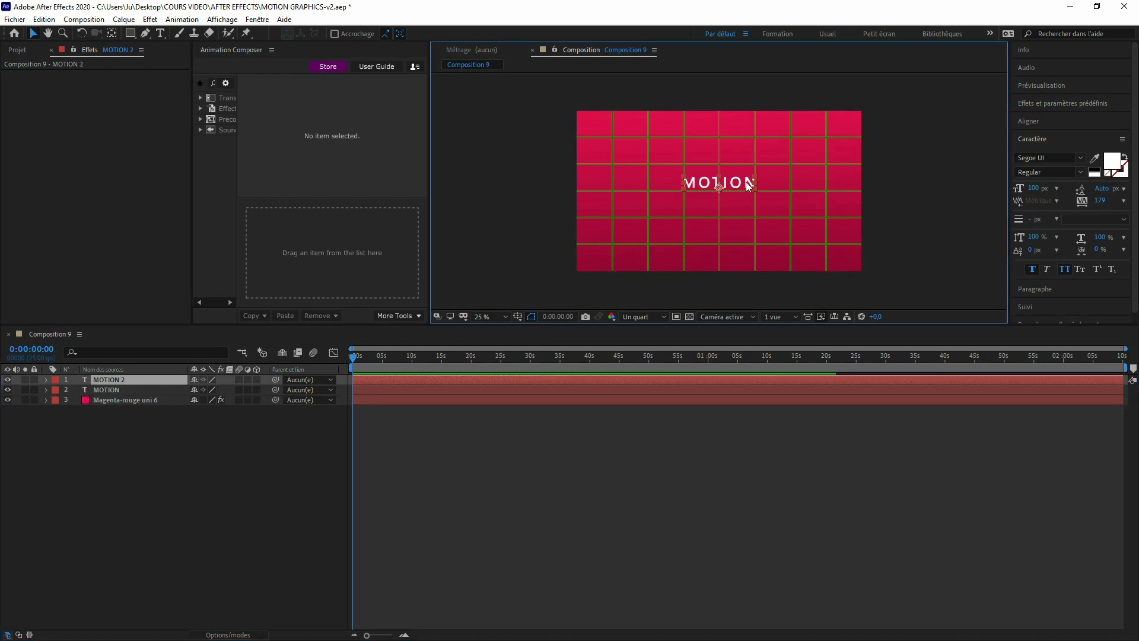
drag(743, 188, 747, 203)
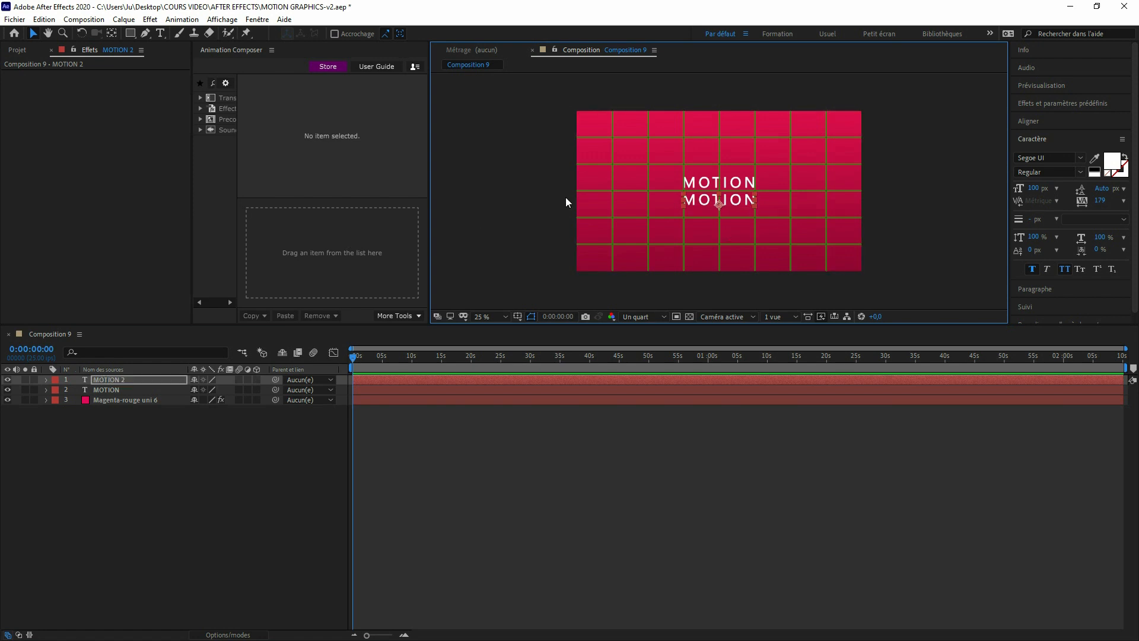
Step: Replace the wording of the lower text copy with DESIGN
double_click(727, 199)
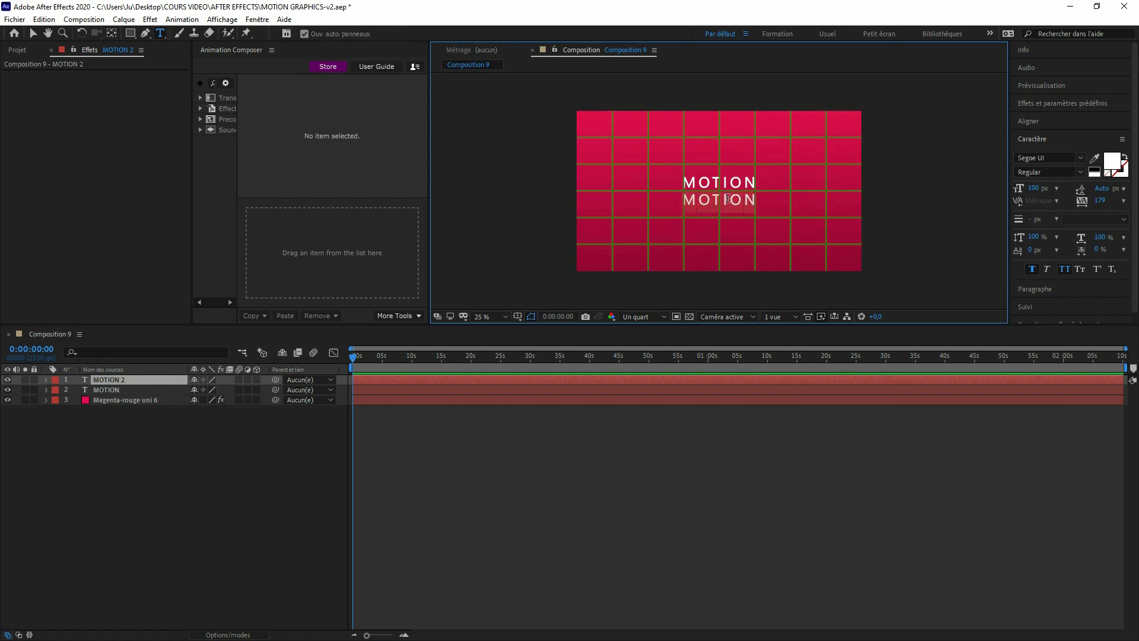
text(DESIGN)
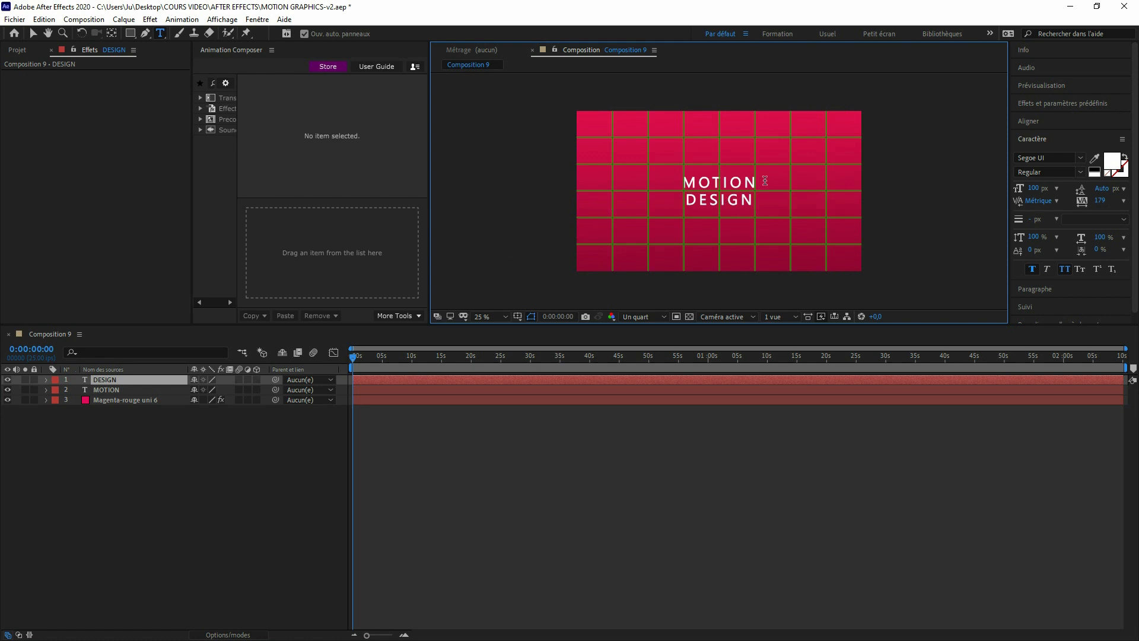
click(142, 398)
click(113, 382)
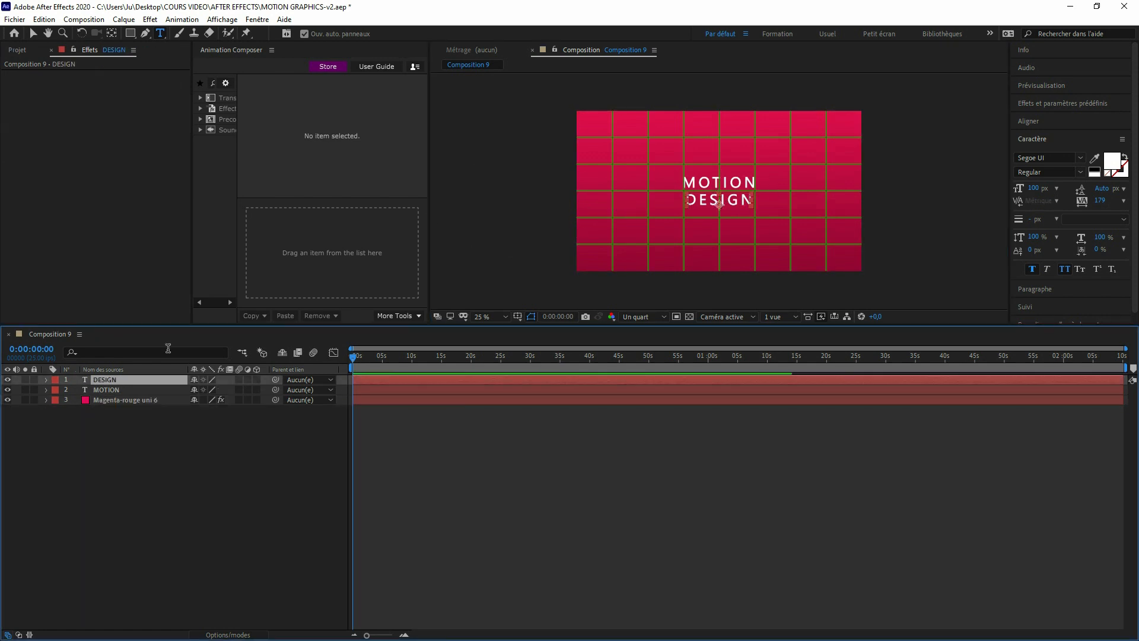
Step: Increase the tracking of the DESIGN text until it is as wide as the MOTION text above
scroll(720, 196, up, 4)
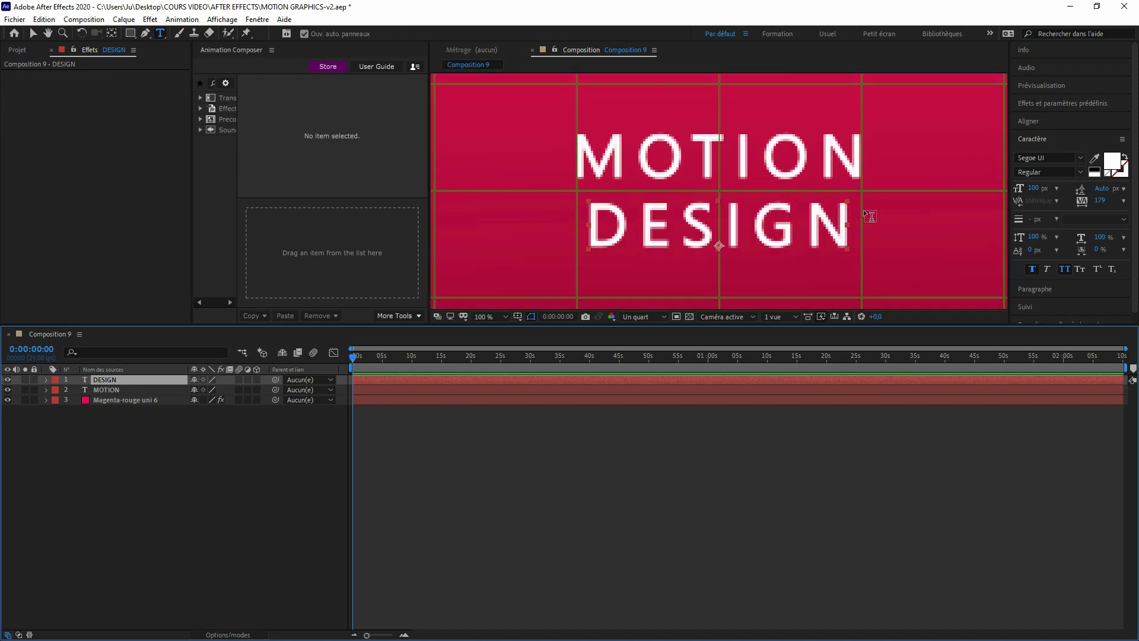
drag(848, 224, 590, 249)
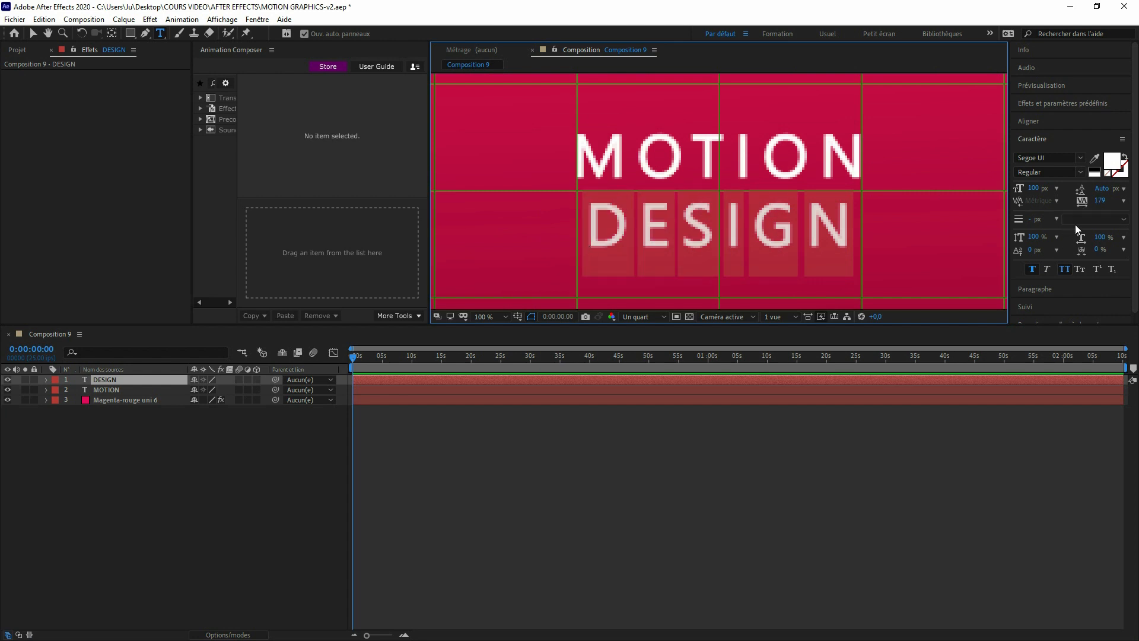
drag(1096, 207, 1135, 188)
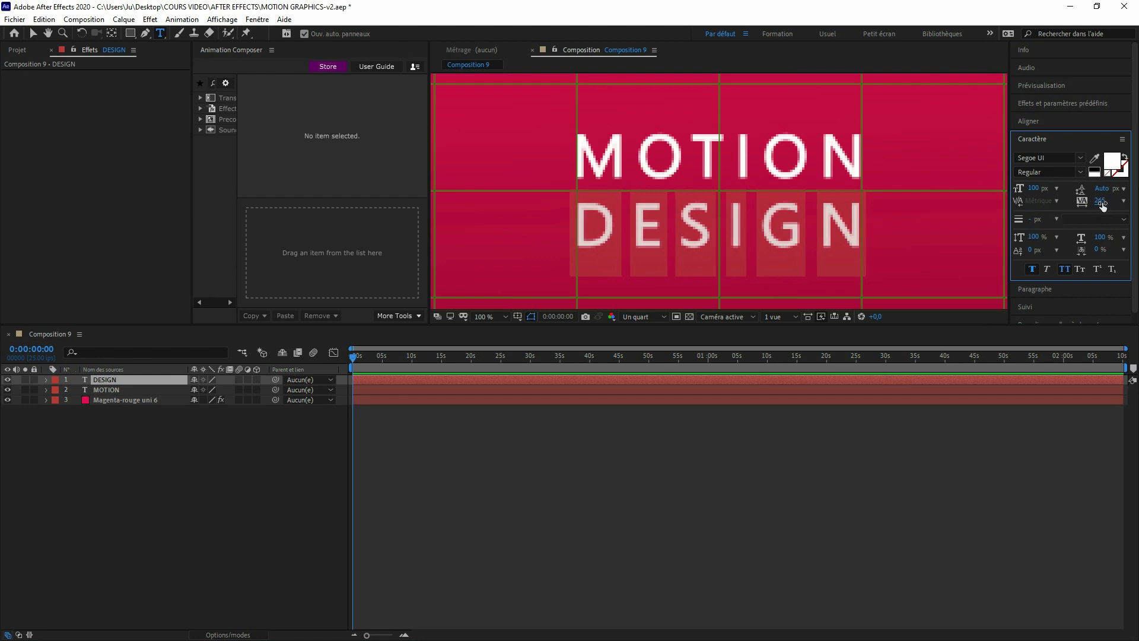
Step: Set the DESIGN text's tracking to 275, hide the proportional grid and deselect the text
drag(1101, 201, 1107, 202)
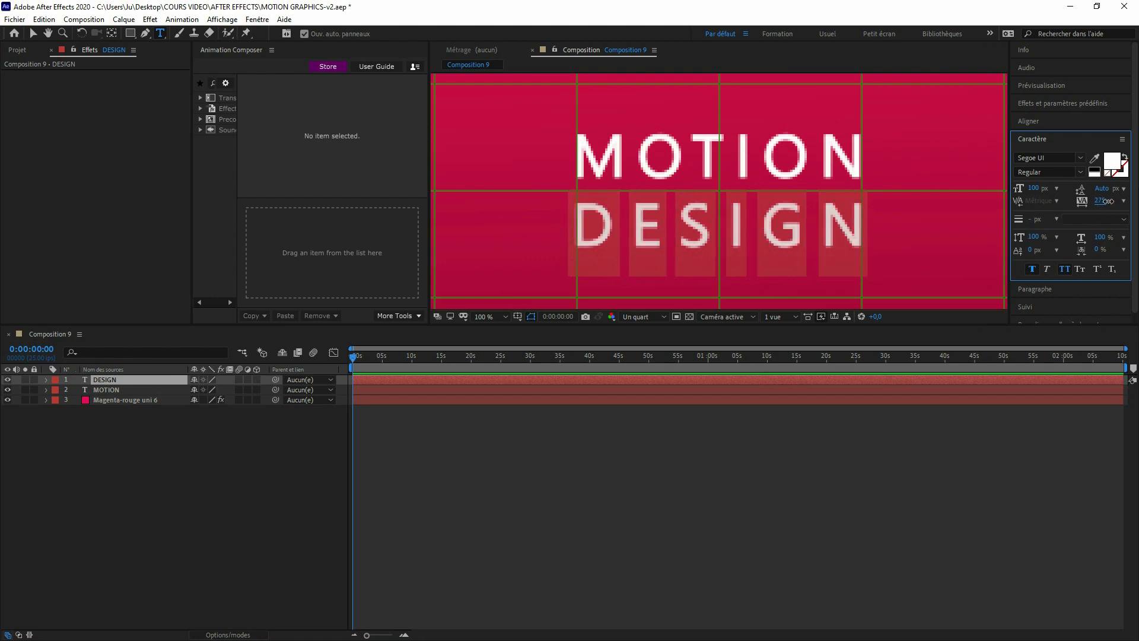
scroll(669, 204, down, 3)
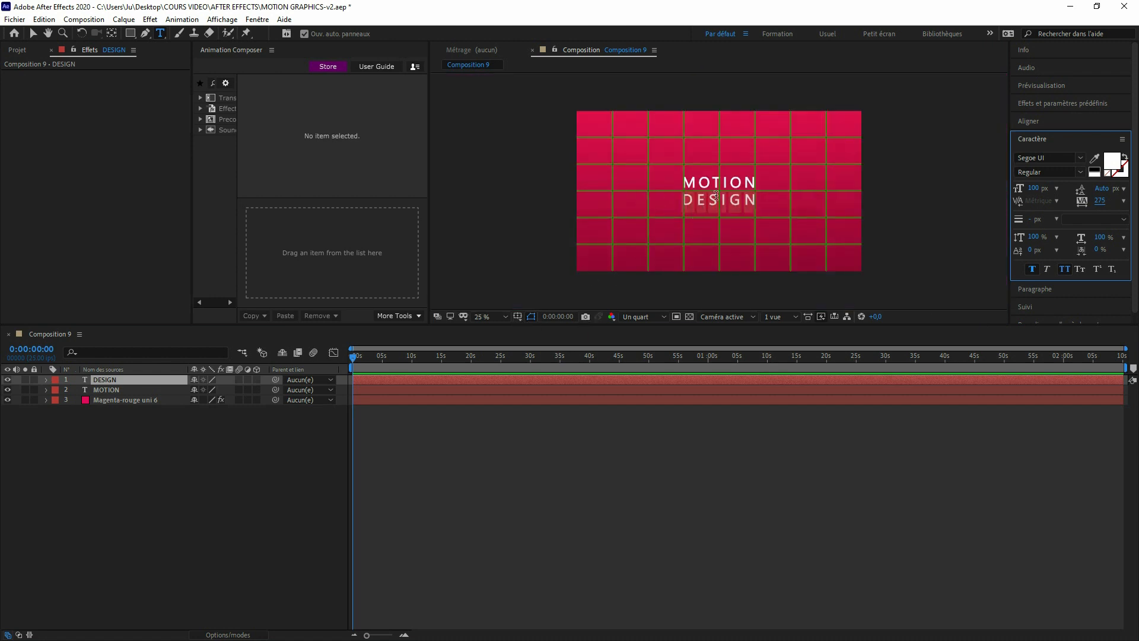
click(518, 319)
click(550, 344)
click(33, 33)
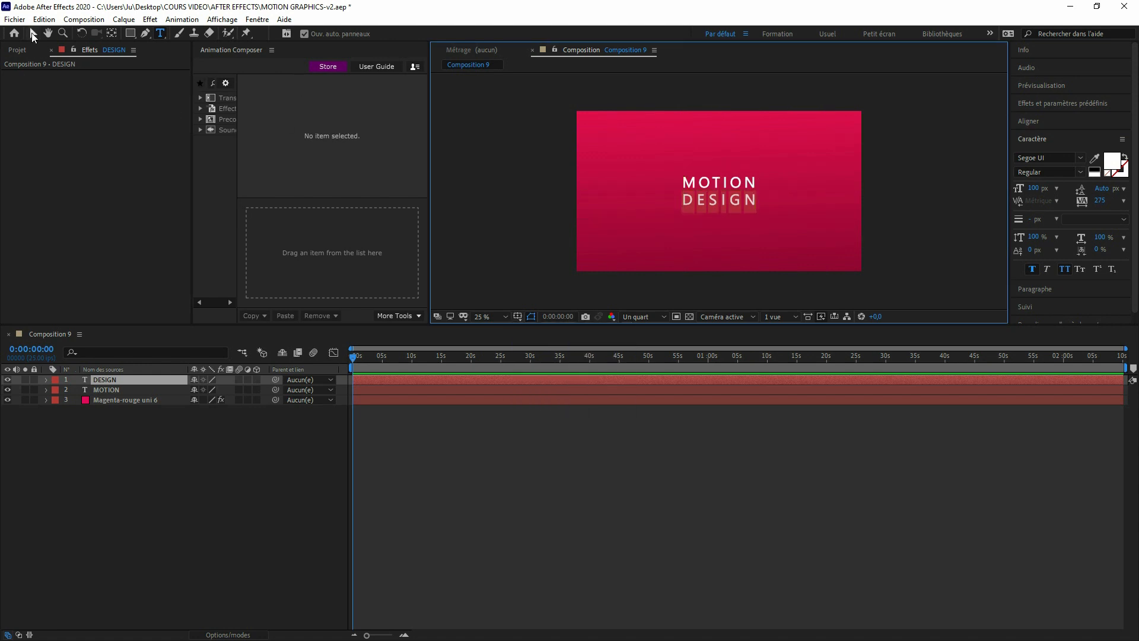
click(183, 427)
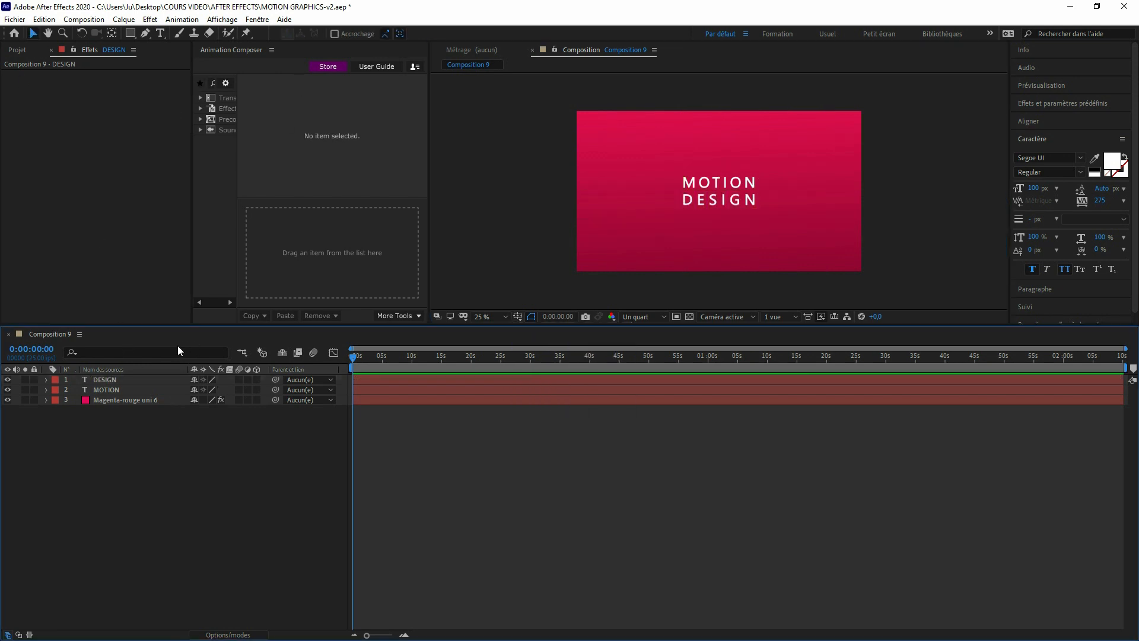
Step: Draw a rectangular mask closely around the word on the MOTION layer and add a Position text animator to it
click(118, 392)
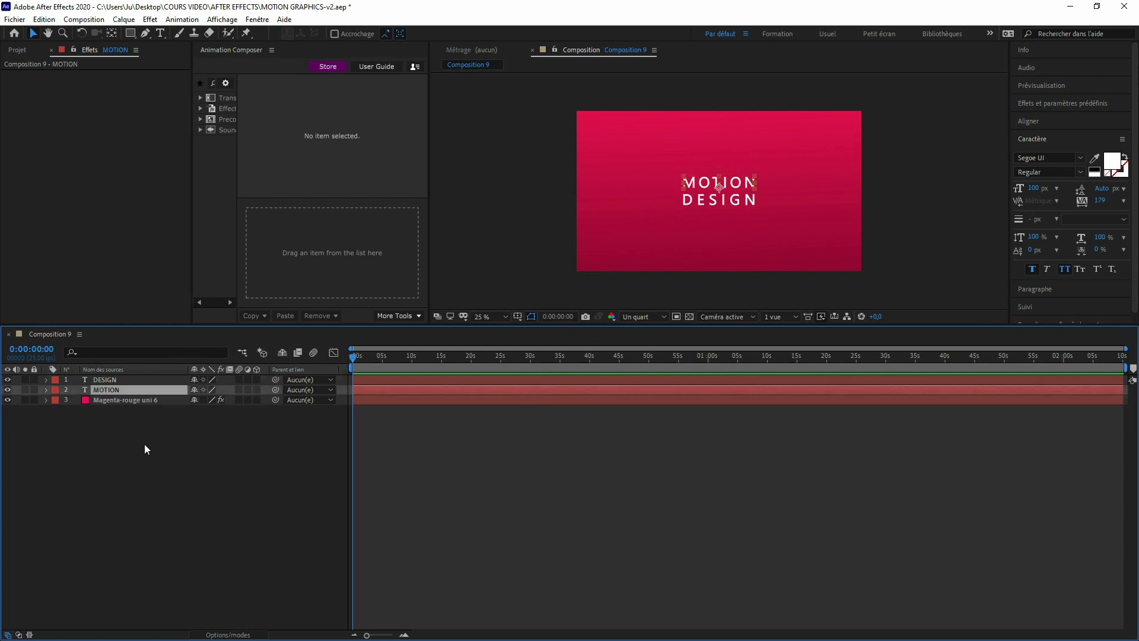
click(132, 34)
drag(679, 171, 760, 192)
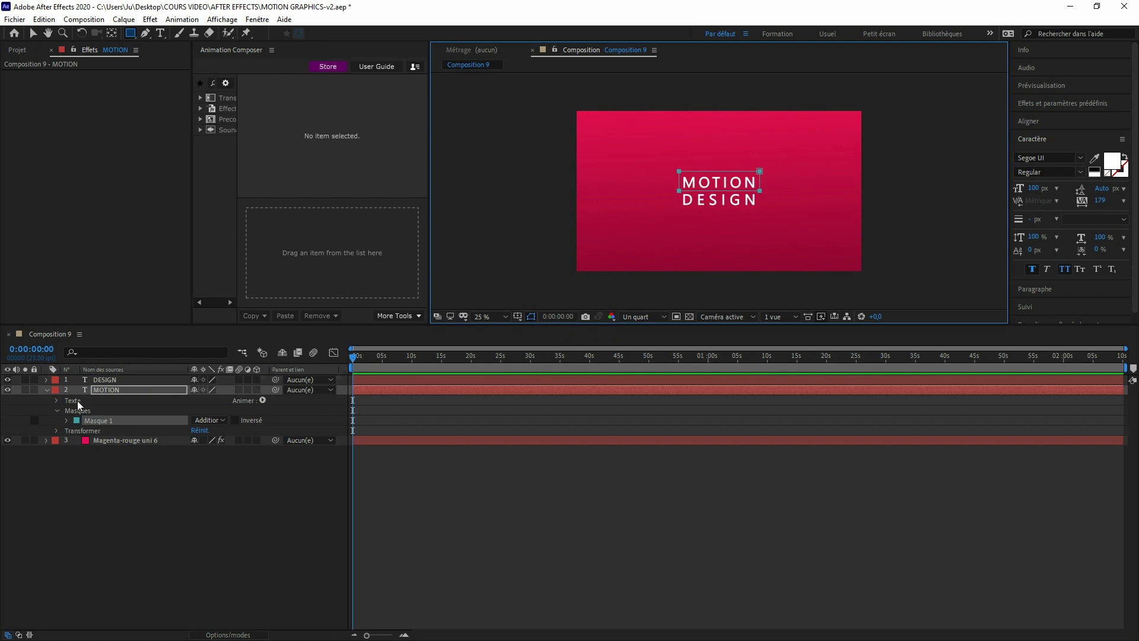
click(262, 400)
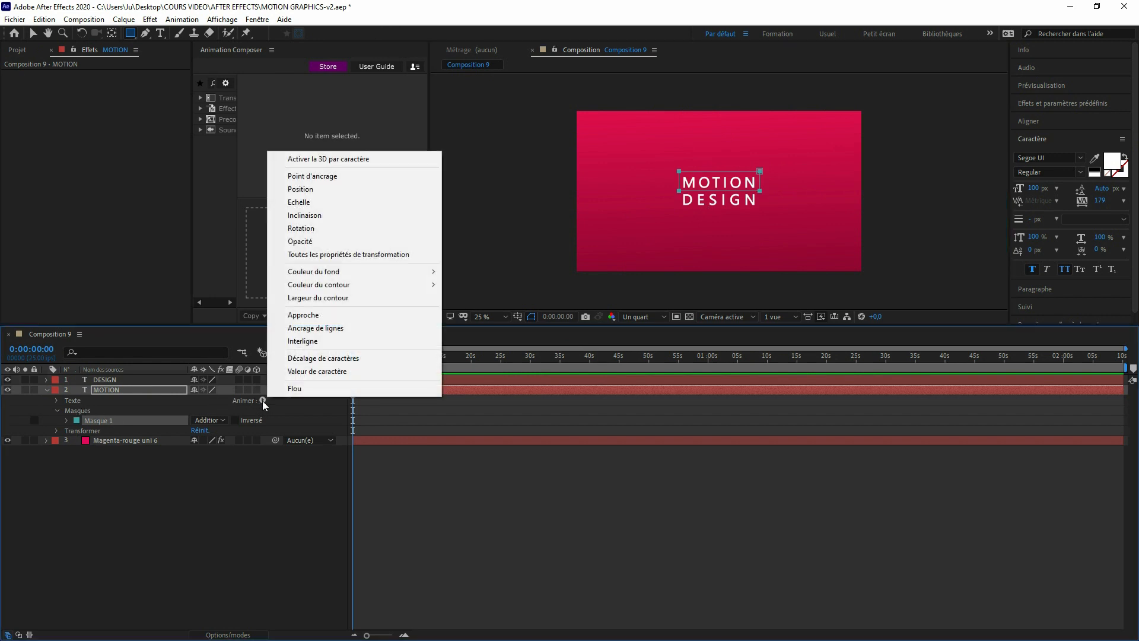
click(303, 189)
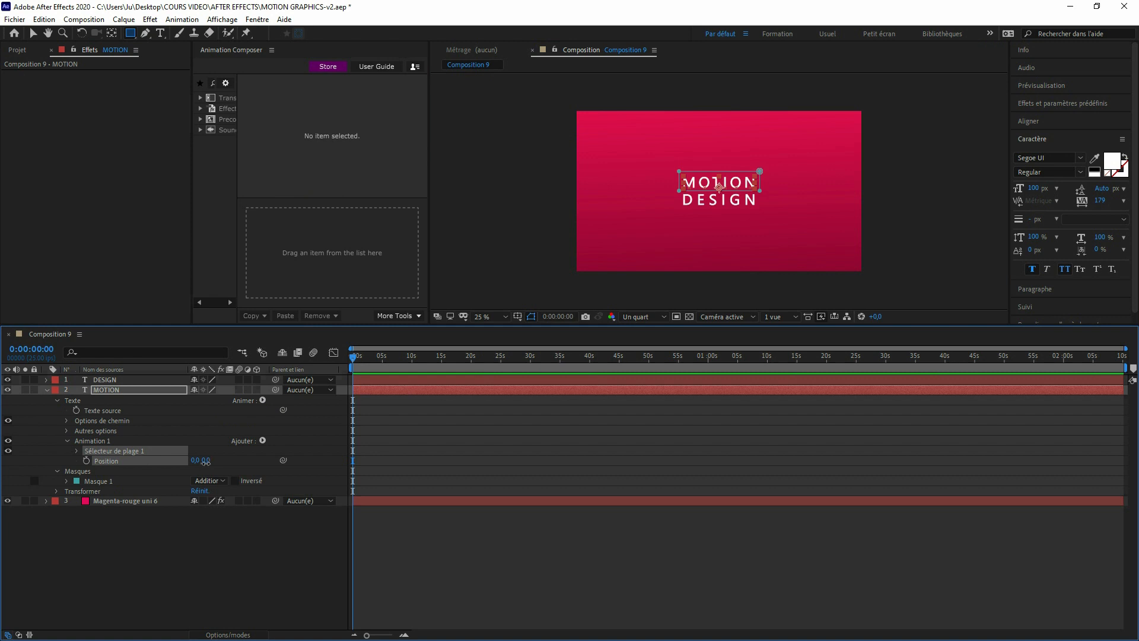
click(222, 543)
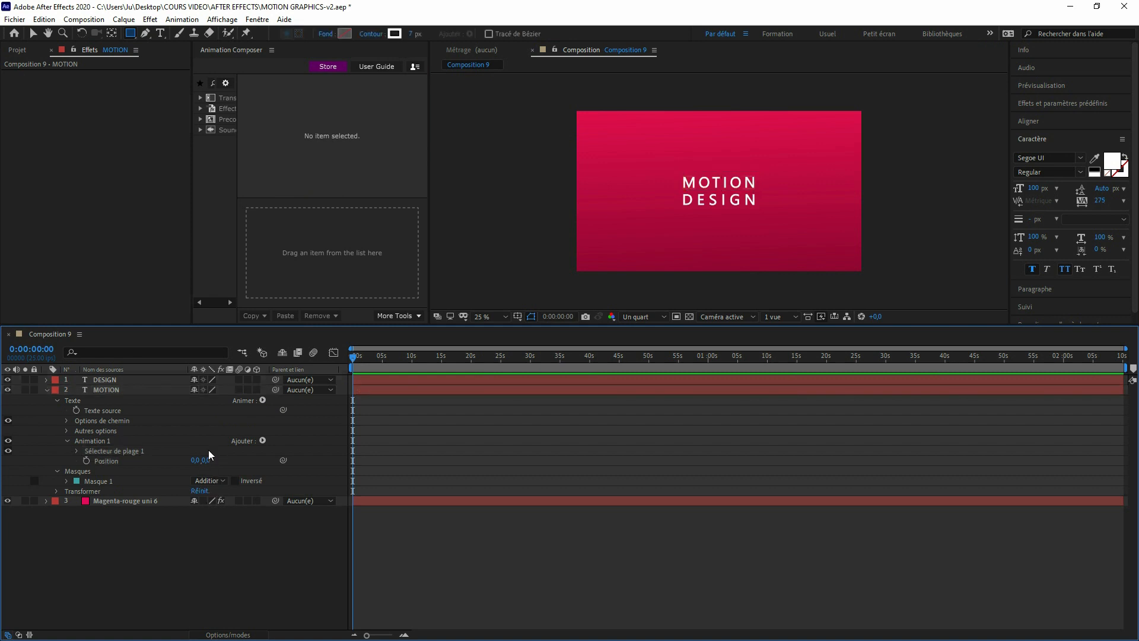
Step: Keyframe the MOTION animator's Position at 0,0 at 1 second and at 0,129 at 0 seconds
click(407, 635)
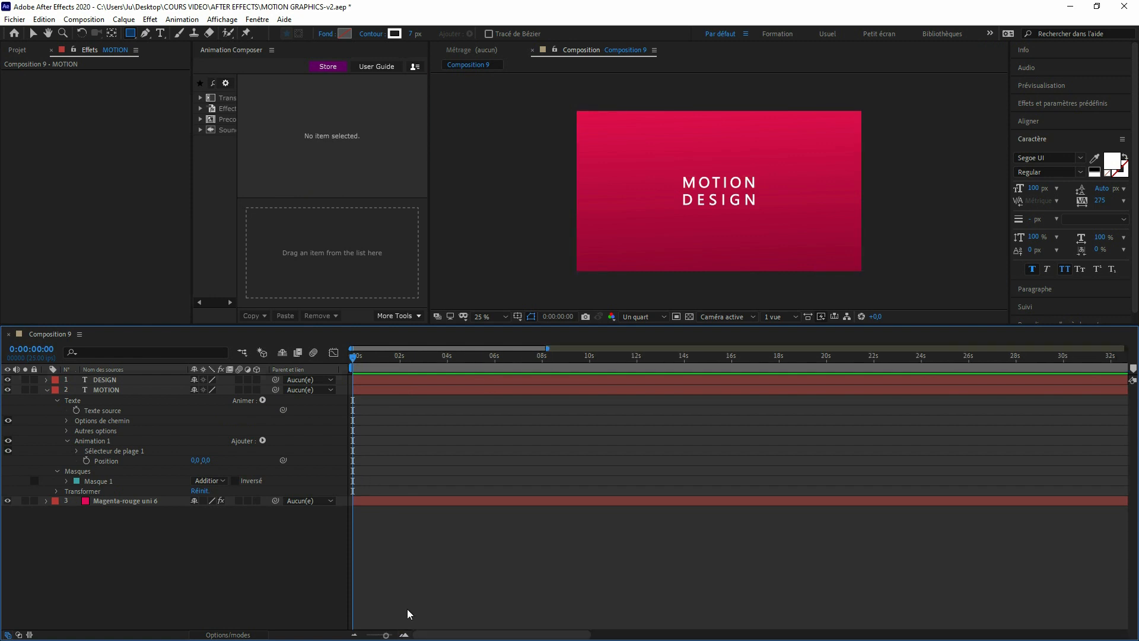
click(404, 634)
drag(354, 358, 400, 350)
click(87, 461)
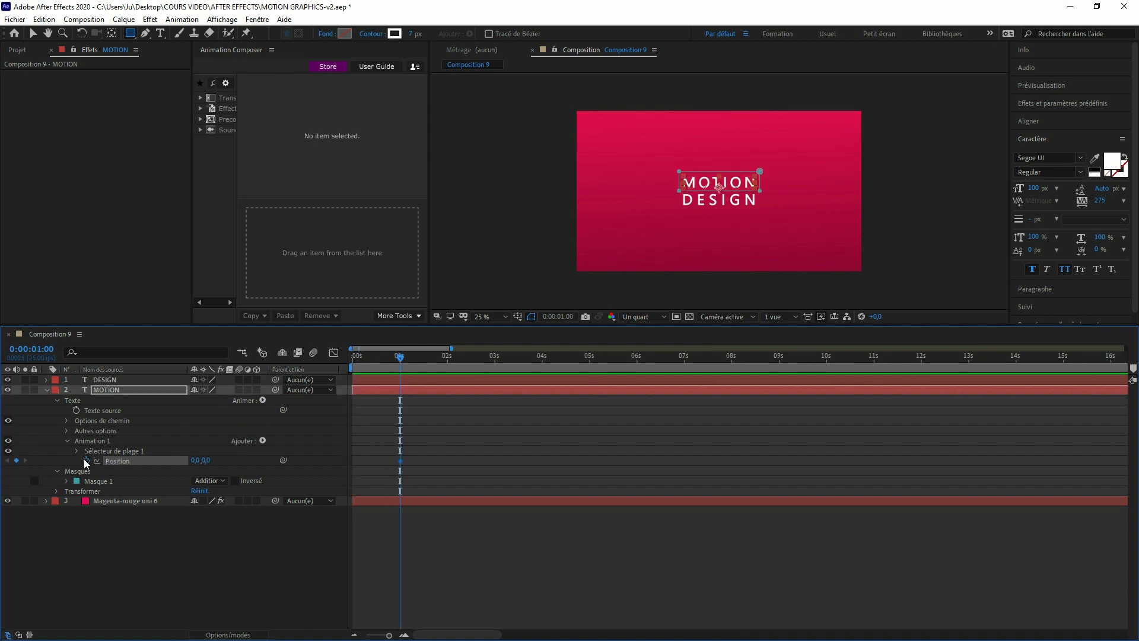
drag(399, 356, 353, 356)
drag(205, 463, 285, 461)
Step: Apply Easy Ease to both MOTION Position keyframes and preview the animation
drag(419, 471, 353, 463)
click(412, 485)
key(space)
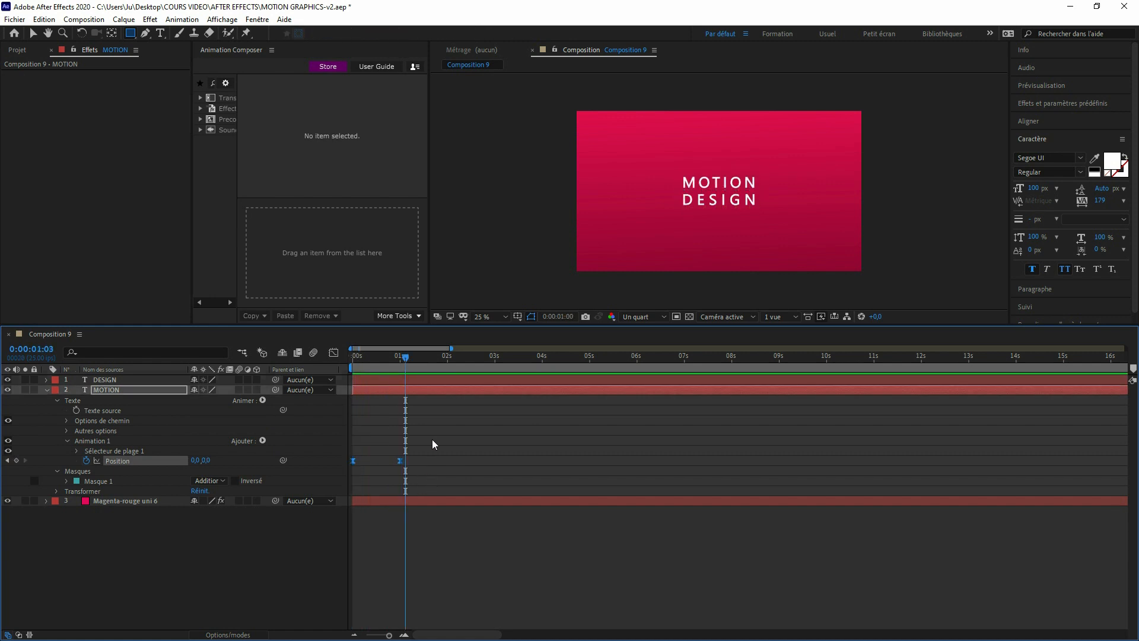
Step: Draw a rectangular mask closely around the word on the DESIGN layer and add a Position text animator to it
click(115, 382)
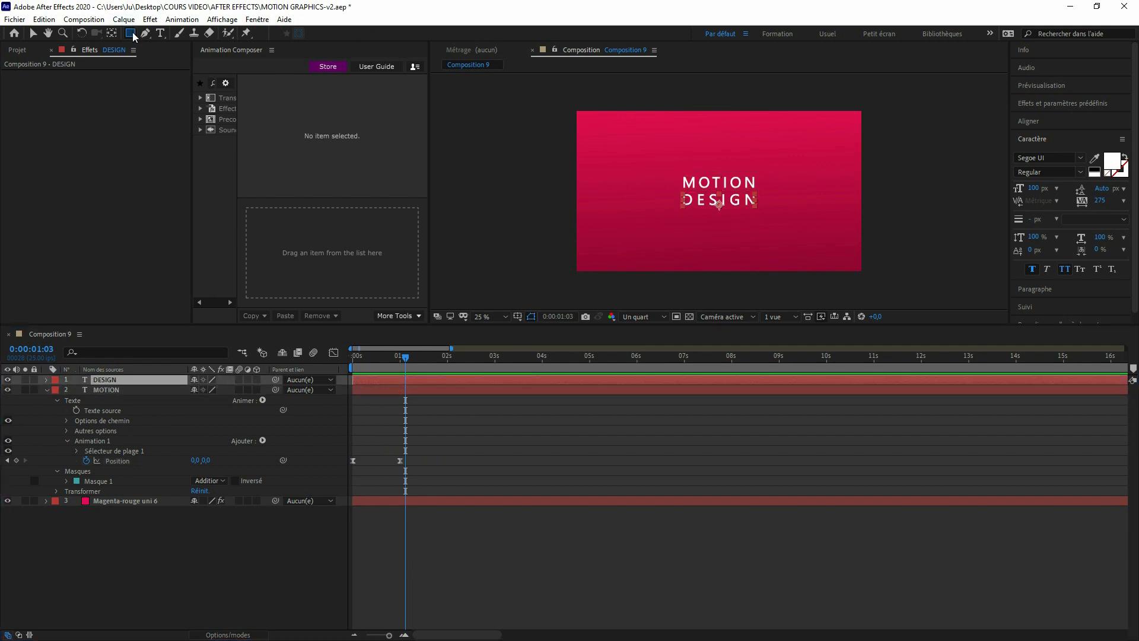
mouse_move(680, 190)
mouse_down()
mouse_move(700, 205)
mouse_move(759, 209)
mouse_up()
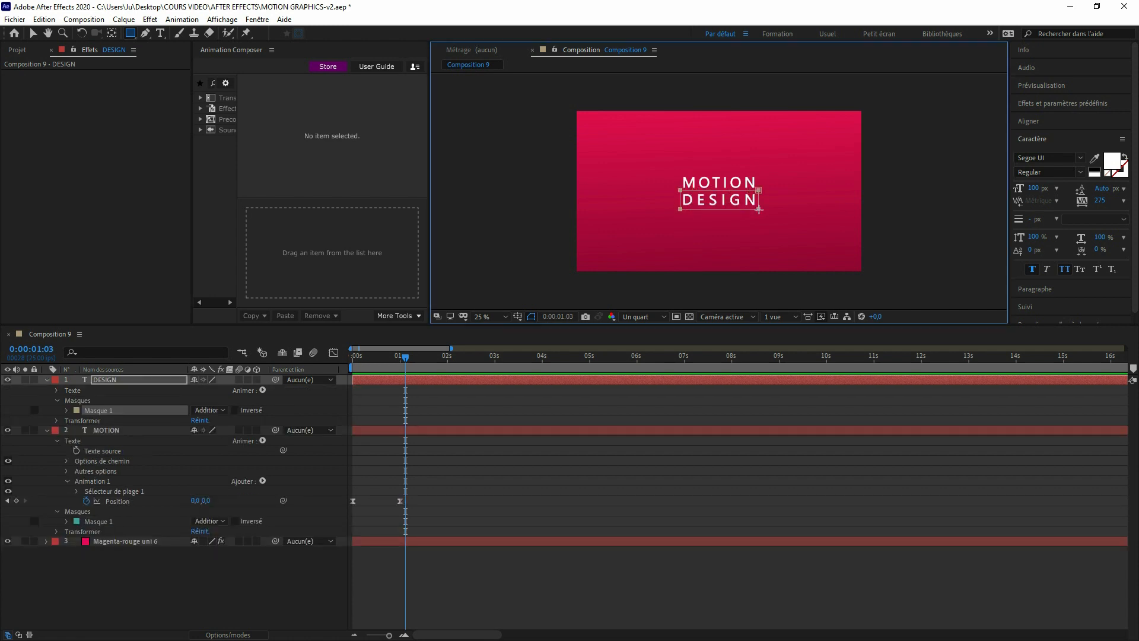
click(263, 391)
click(301, 425)
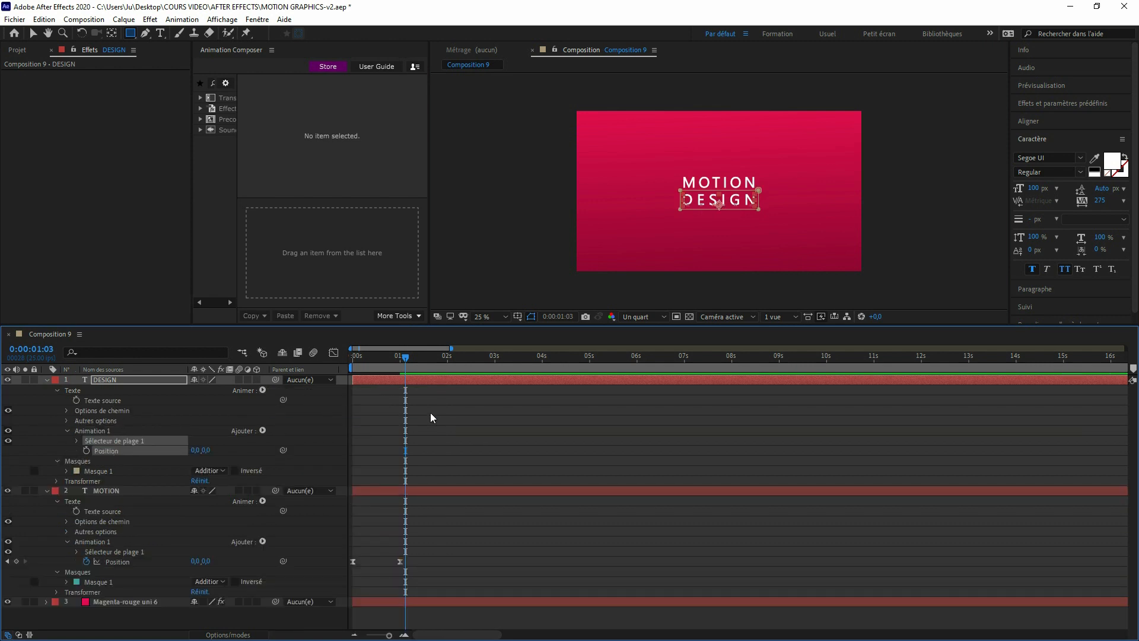
Step: Keyframe the DESIGN animator's Position at 0,0 at 1 second and at 0,-136 at 0 seconds
key(End)
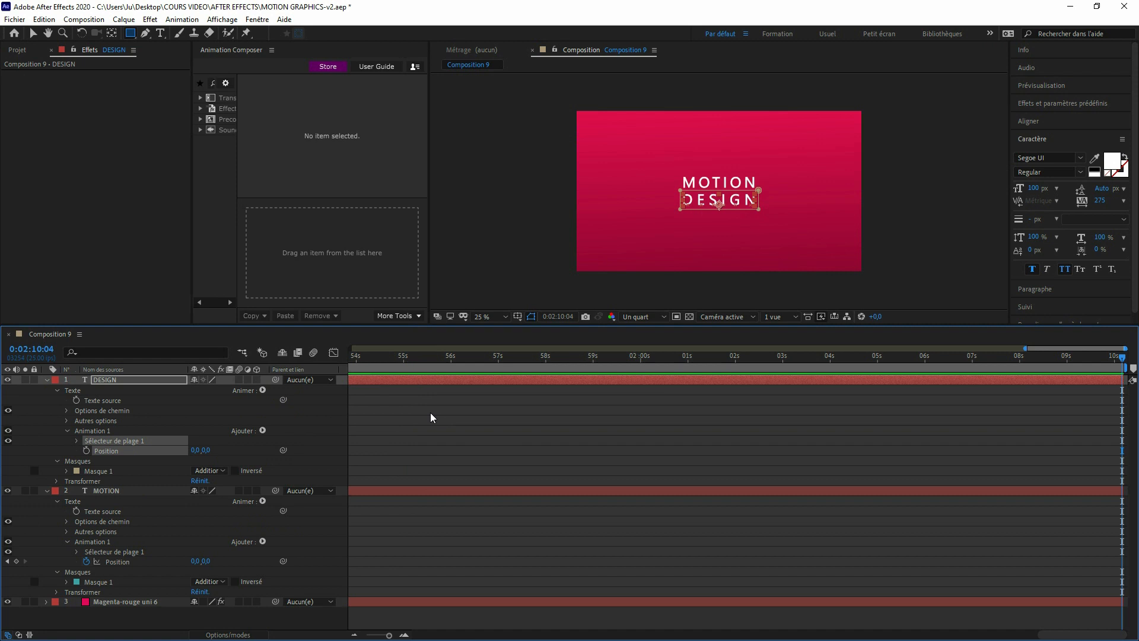
key(j)
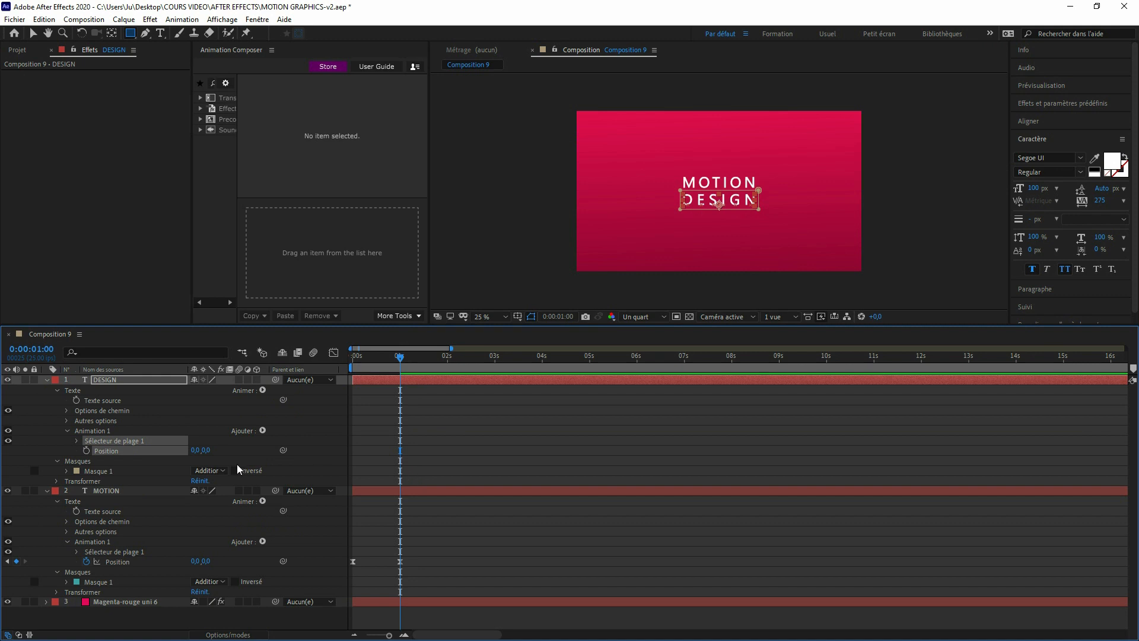
click(86, 451)
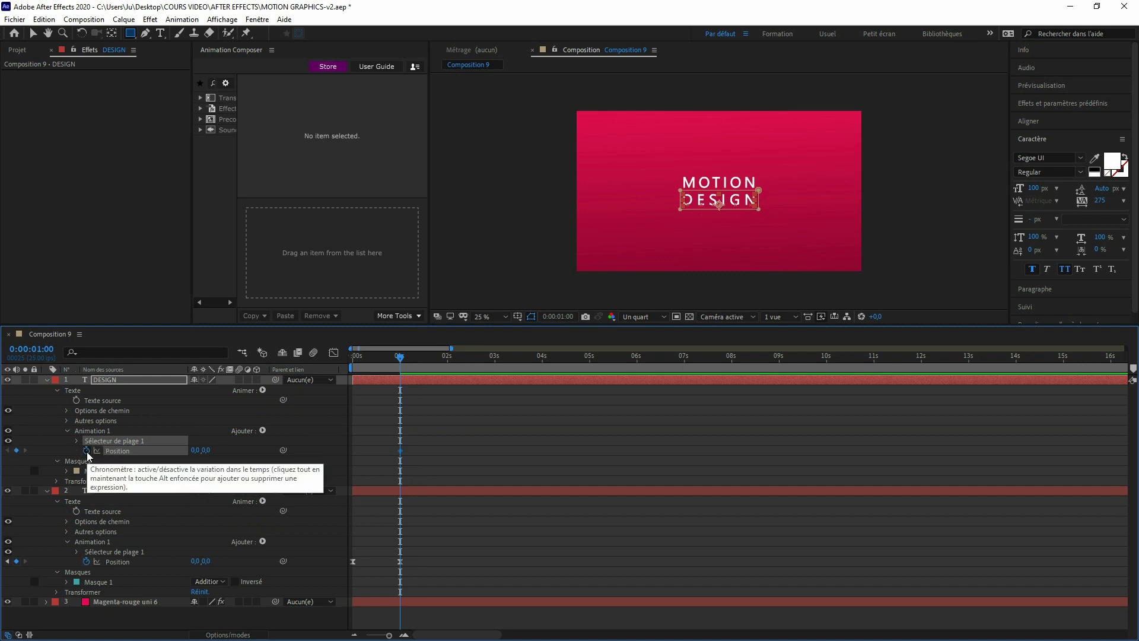
key(Home)
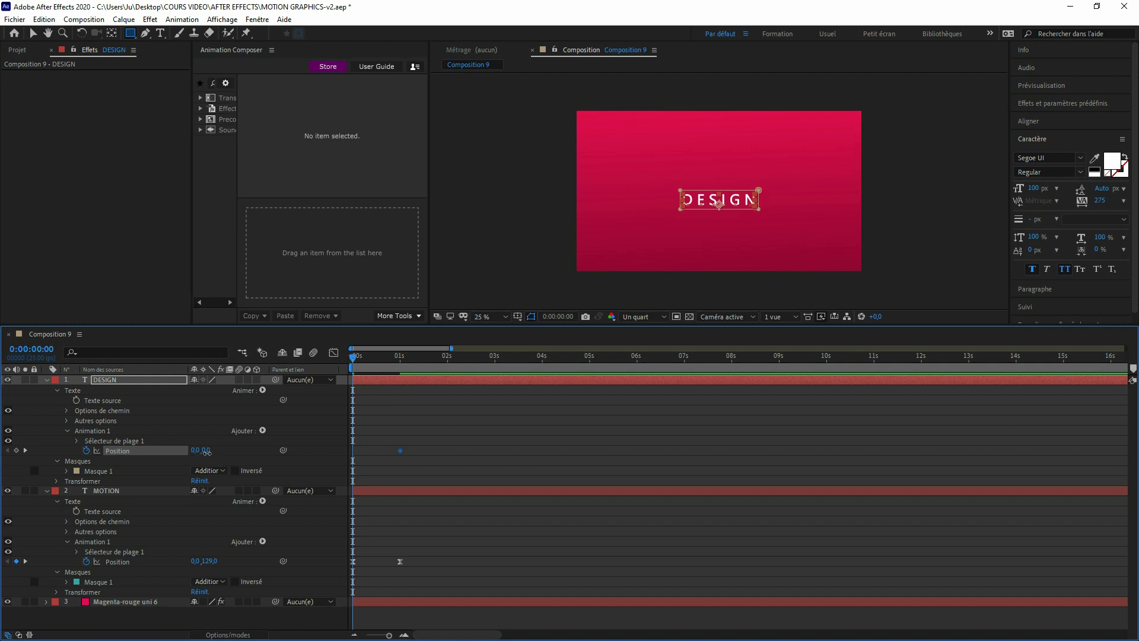
drag(203, 450, 136, 442)
Step: Apply Easy Ease to both DESIGN Position keyframes and preview the title animation
drag(421, 466, 341, 443)
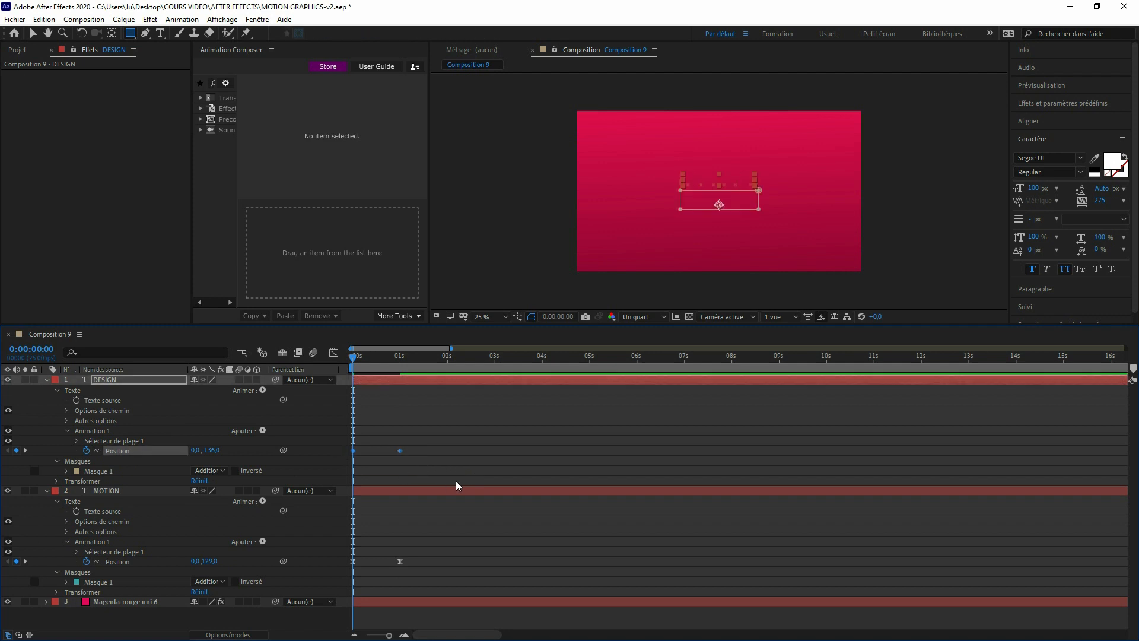
key(space)
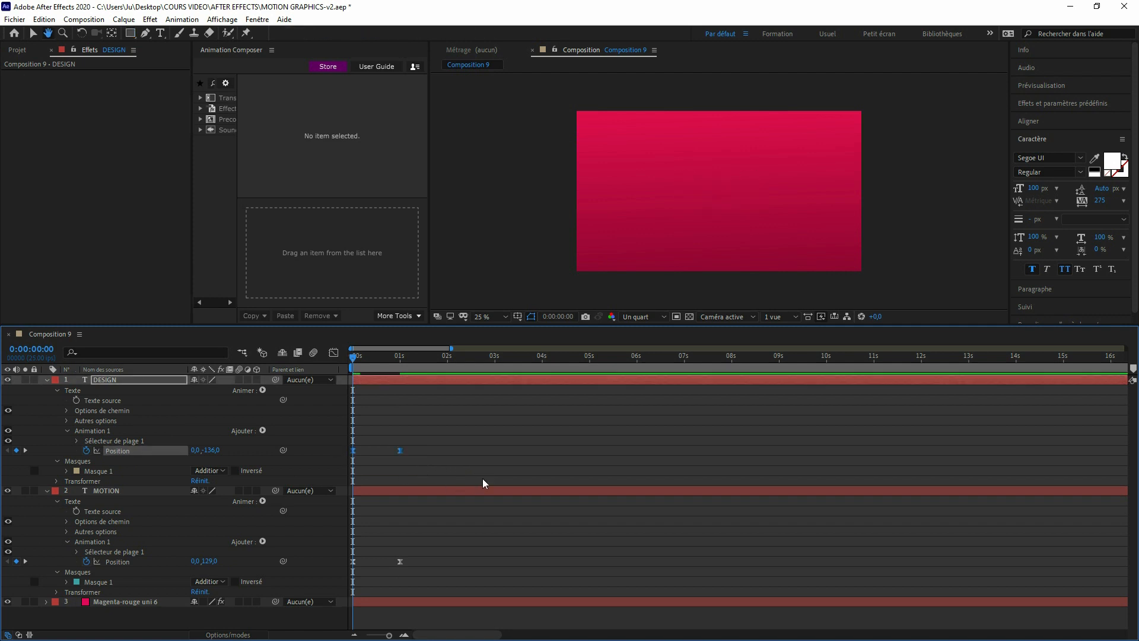
key(space)
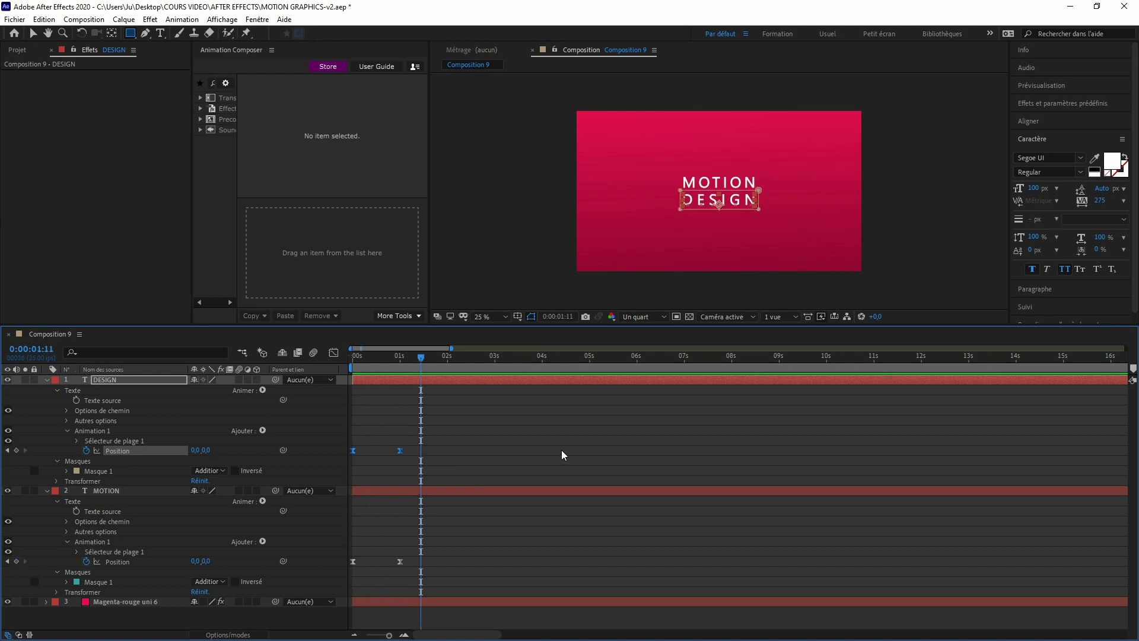
Step: Save the project, return to the start of the timeline and collapse the DESIGN and MOTION layer properties
key(ctrl+s)
drag(422, 360, 353, 359)
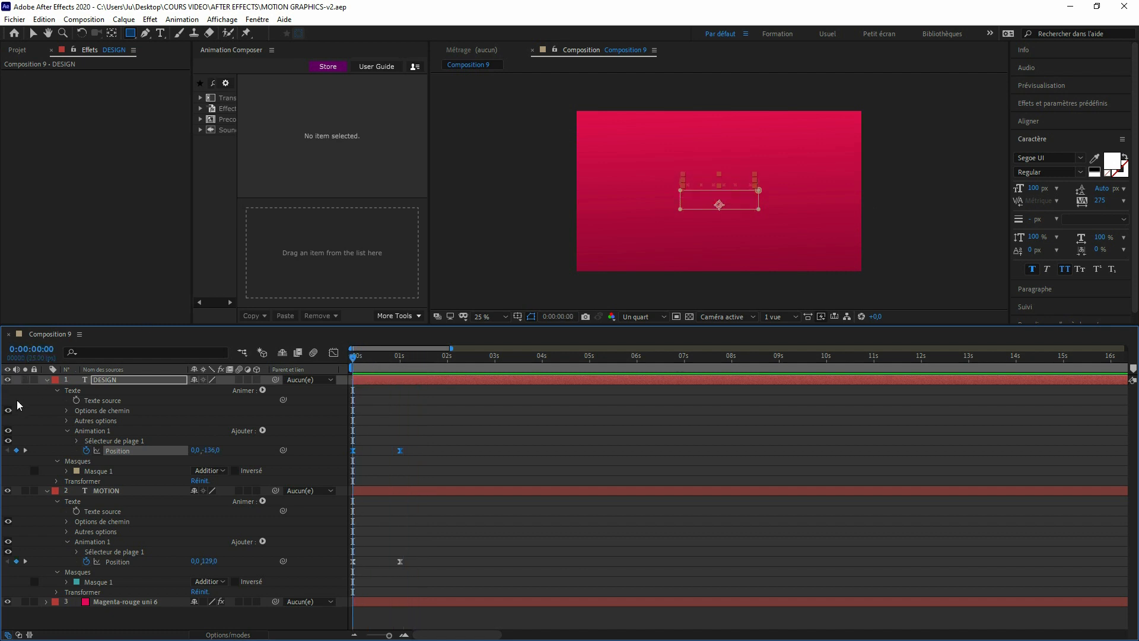
click(46, 380)
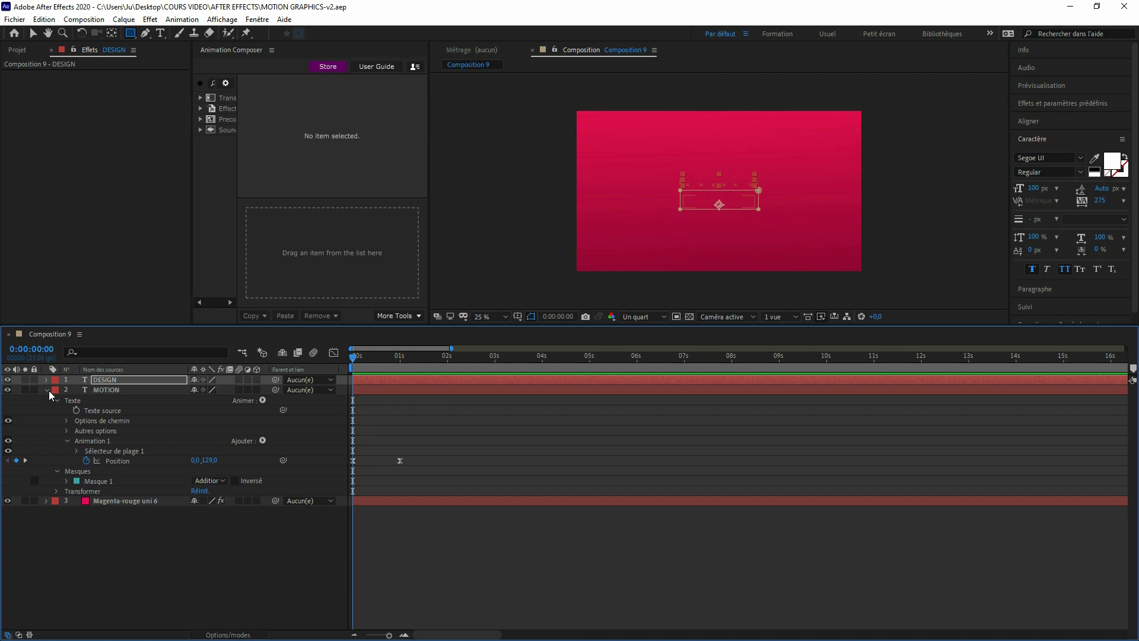
click(48, 390)
click(33, 34)
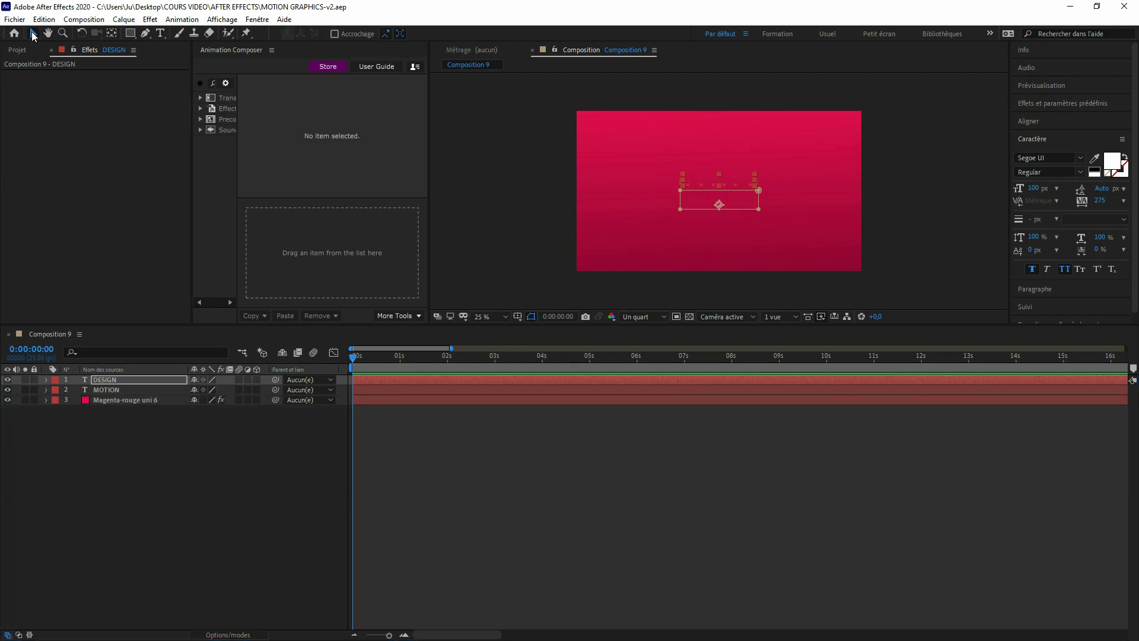
click(276, 469)
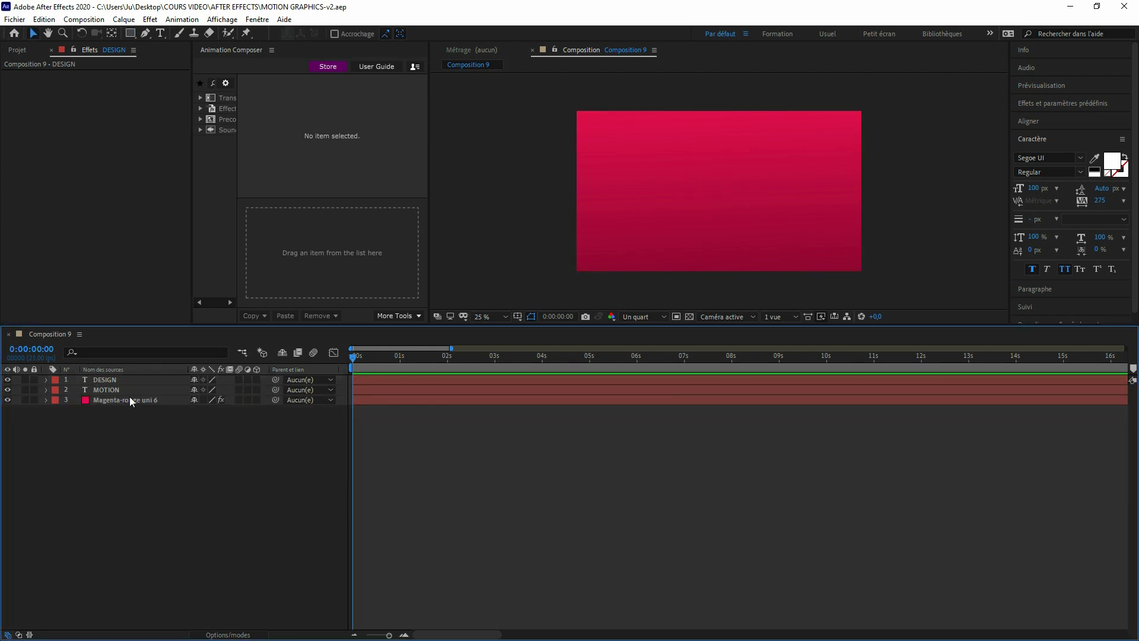
Step: At 0:00:01:09, draw a circle around the MOTION DESIGN text with the Ellipse tool on a new shape layer
click(131, 35)
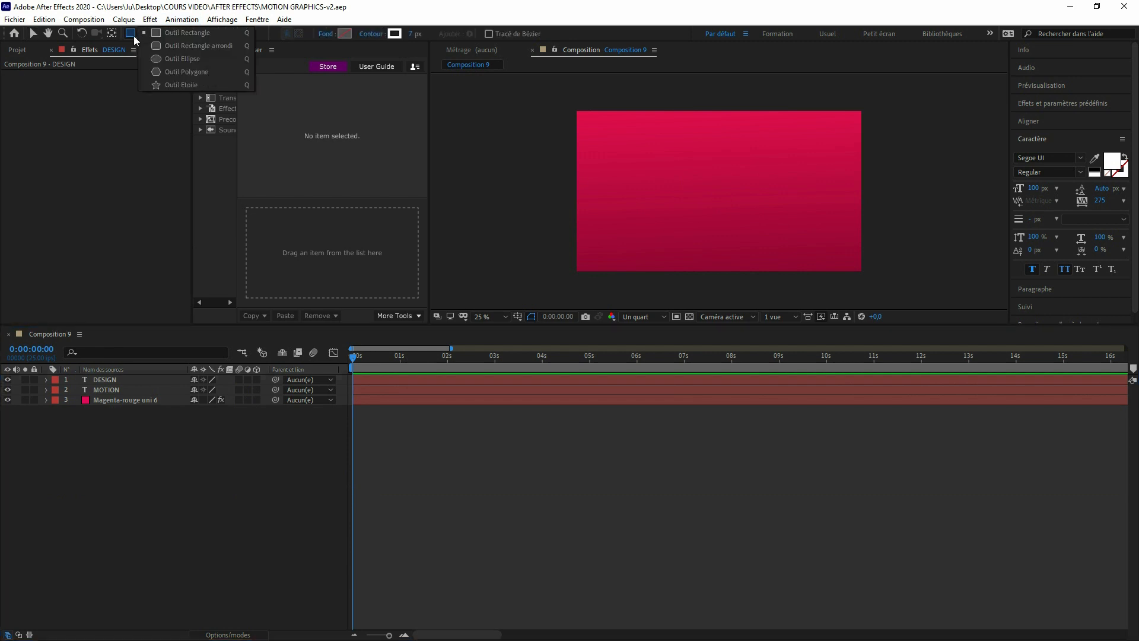
click(183, 58)
click(356, 364)
drag(356, 365, 423, 367)
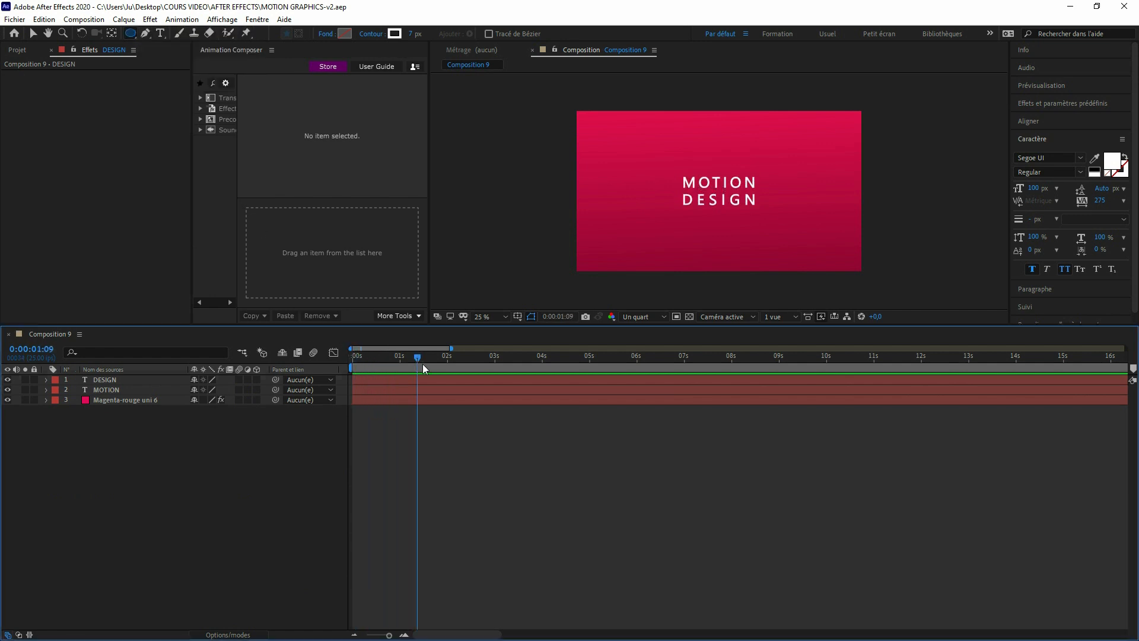
drag(664, 142, 775, 227)
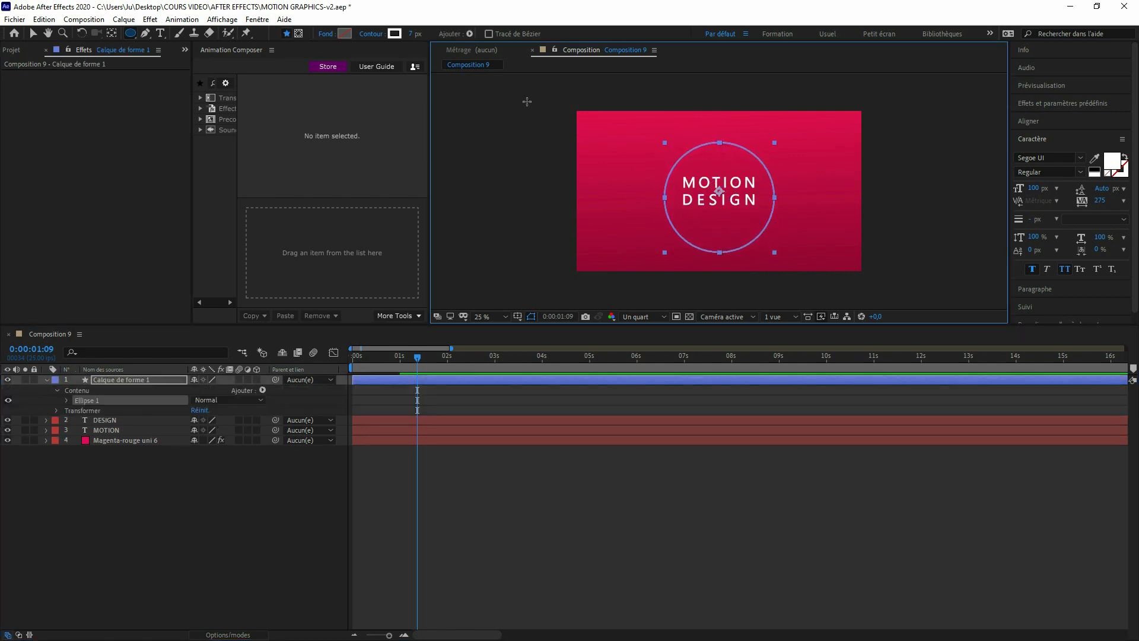
Step: Set the circle's fill to none and keep its stroke as a solid colour
click(325, 37)
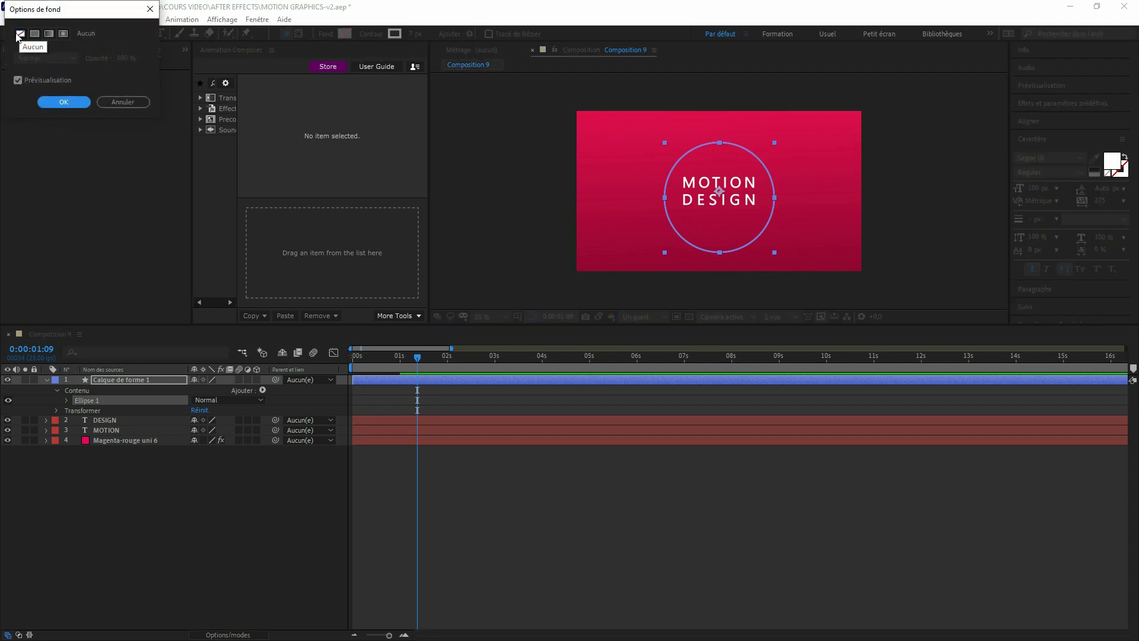
click(71, 103)
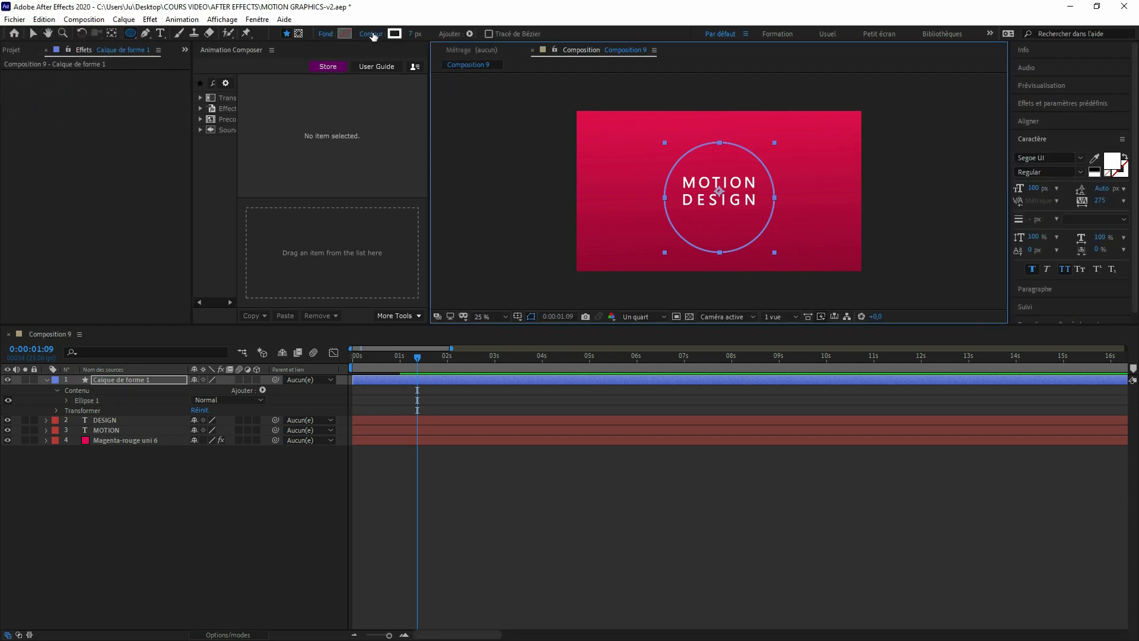
click(372, 34)
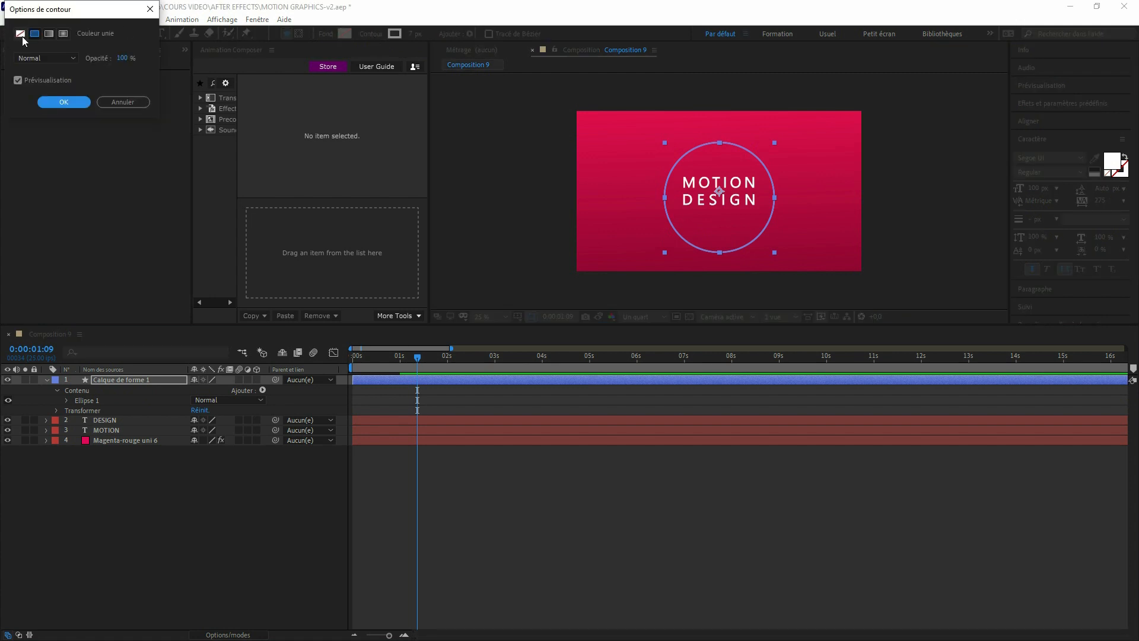
click(64, 102)
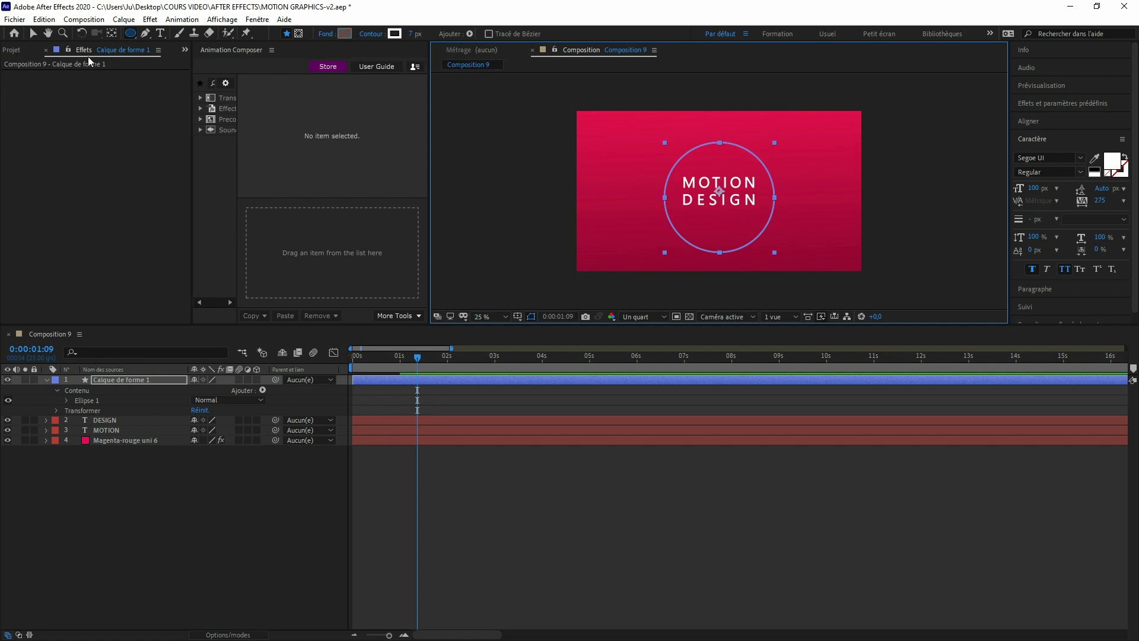
Step: Show the proportional grid and move the circle up until it is centred in the frame around the text
click(33, 34)
click(517, 318)
click(540, 344)
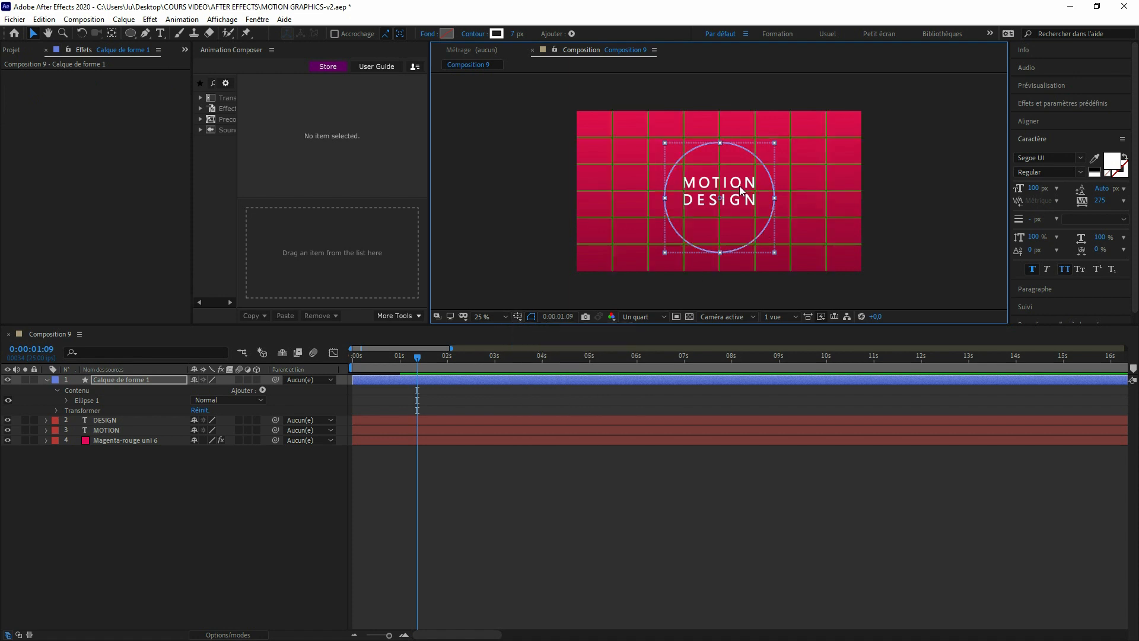
key(period)
drag(799, 130, 798, 117)
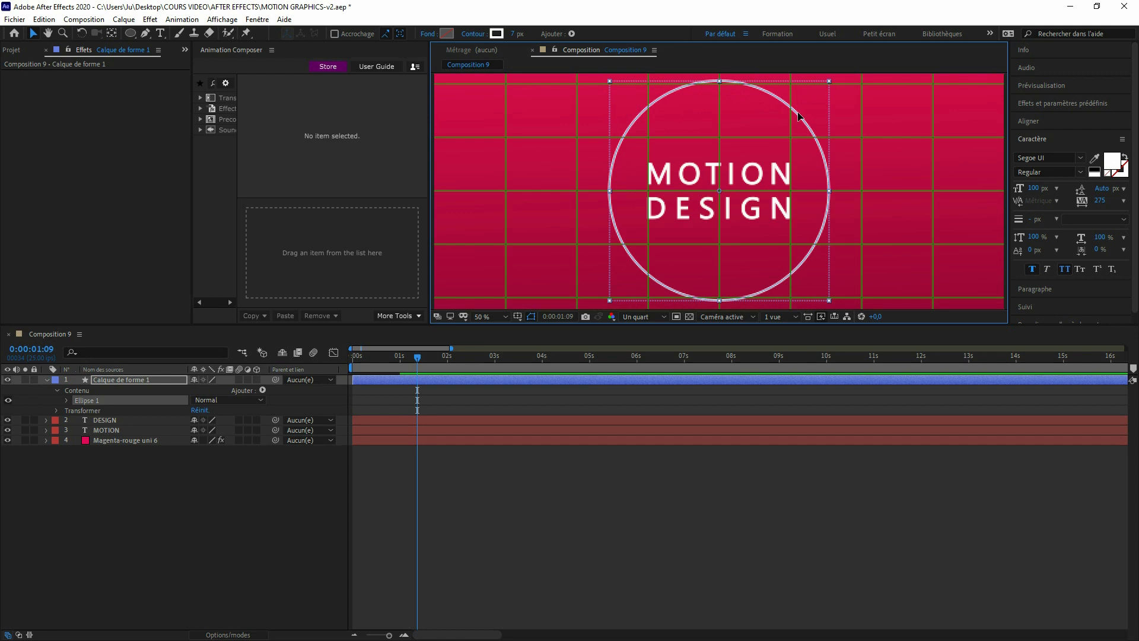
Step: Nudge the circle slightly up to centre it around the text, deselect it and hide the proportional grid
drag(798, 116, 798, 112)
key(comma)
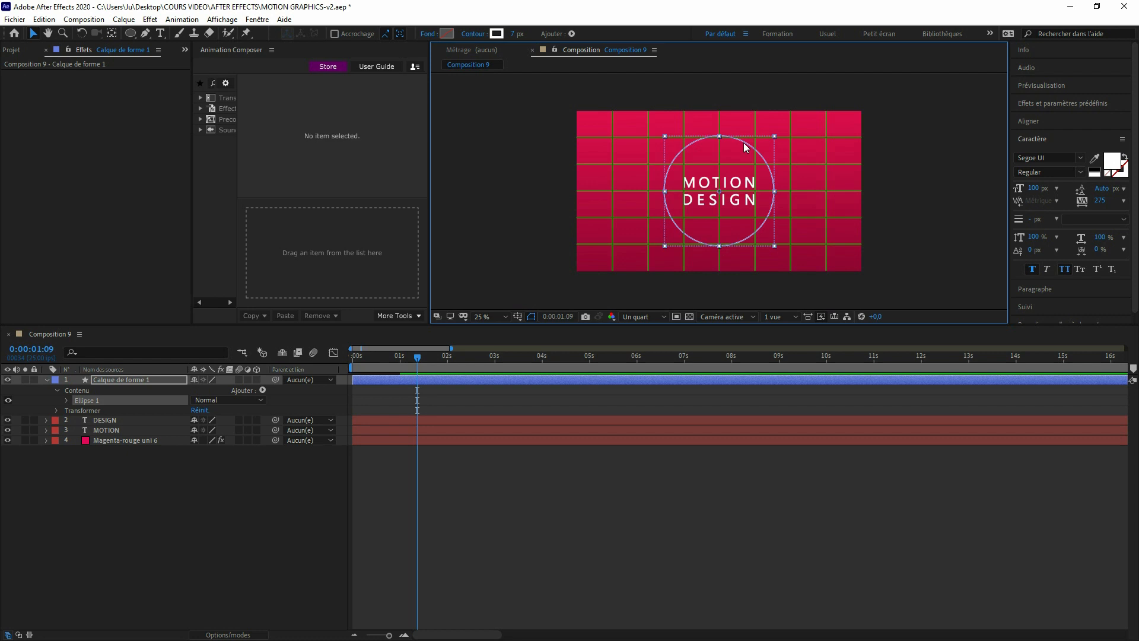
click(564, 179)
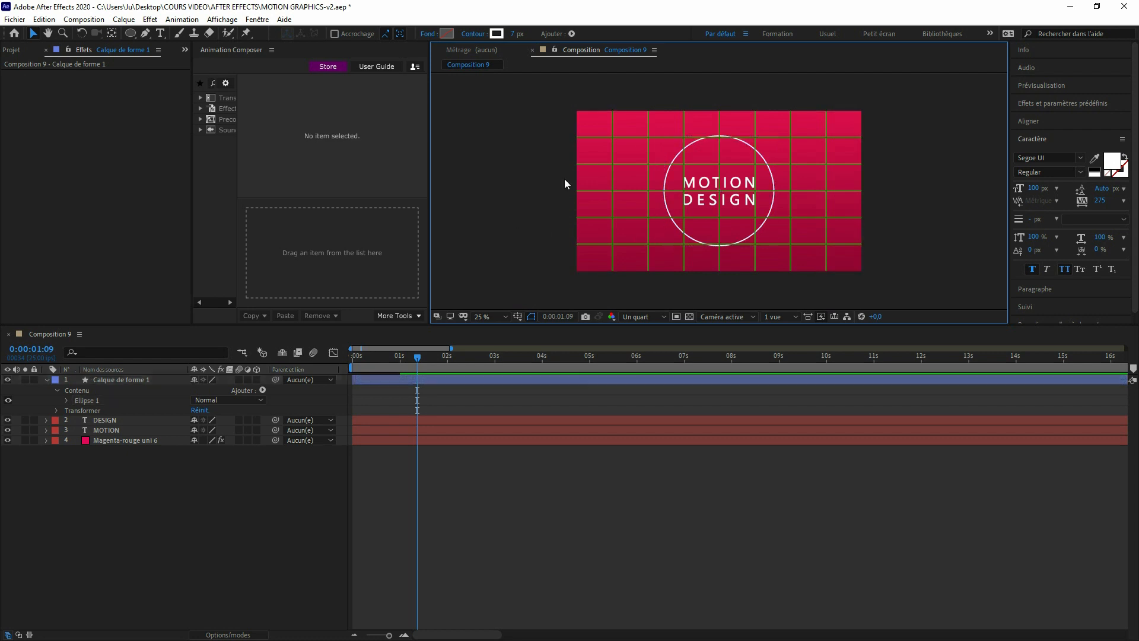
click(518, 318)
click(564, 344)
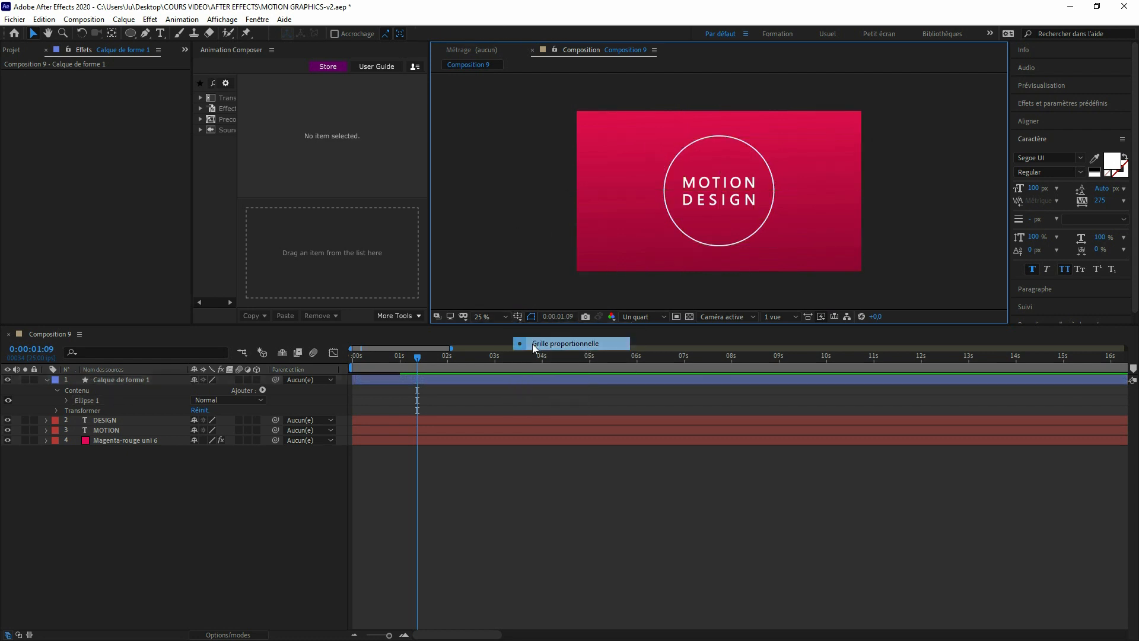
Step: Rename the circle's shape layer as cercle-1
click(134, 381)
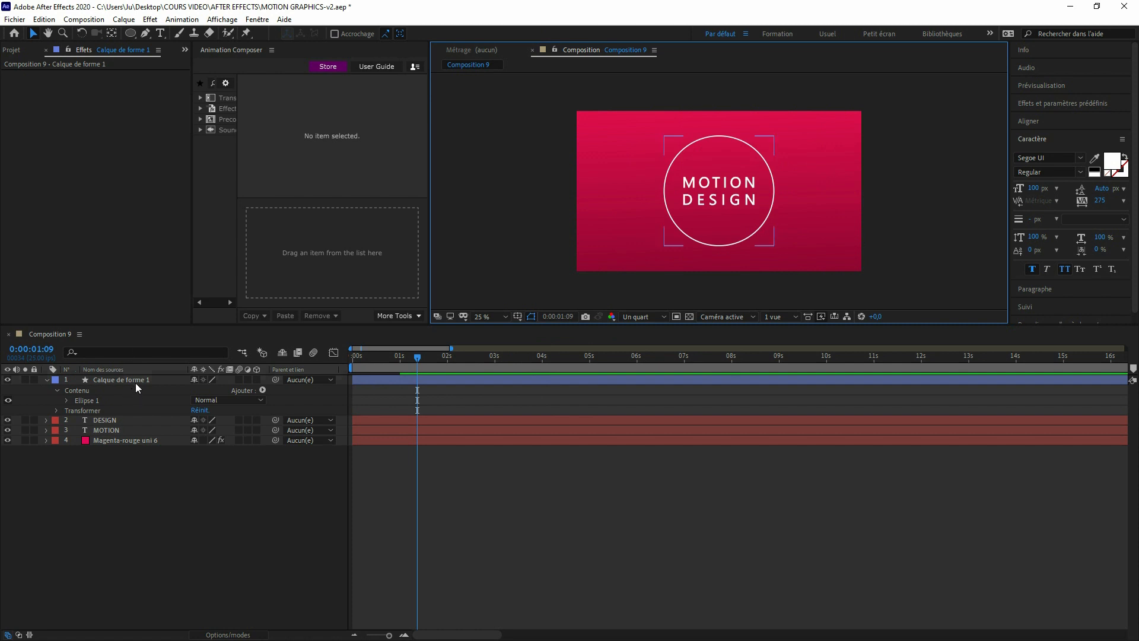
key(Return)
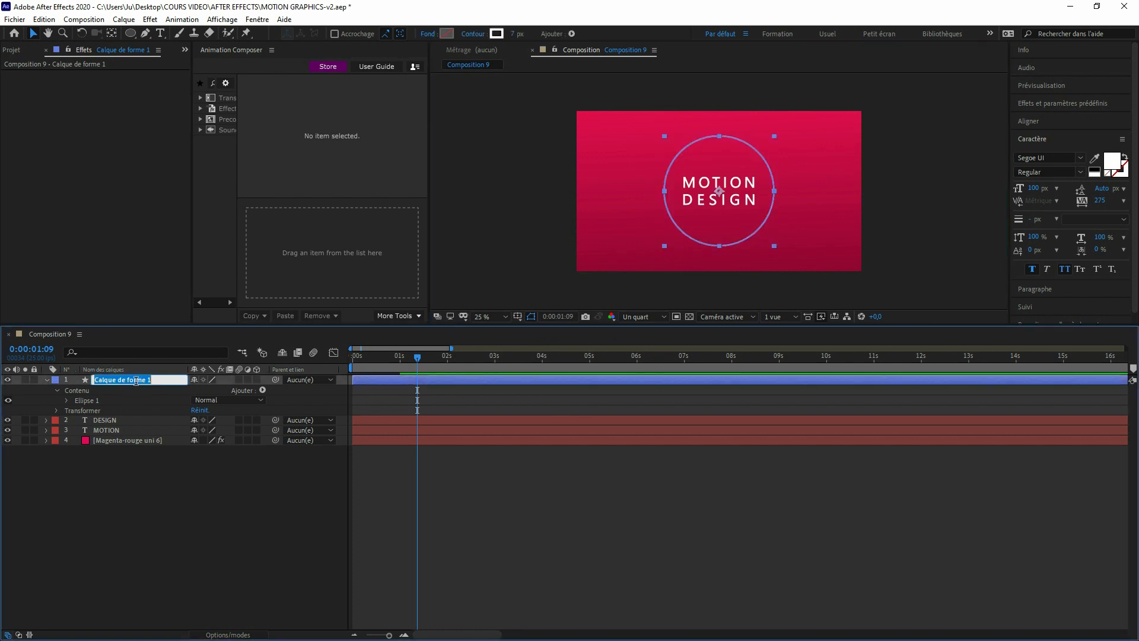
text(cercle-1)
key(Return)
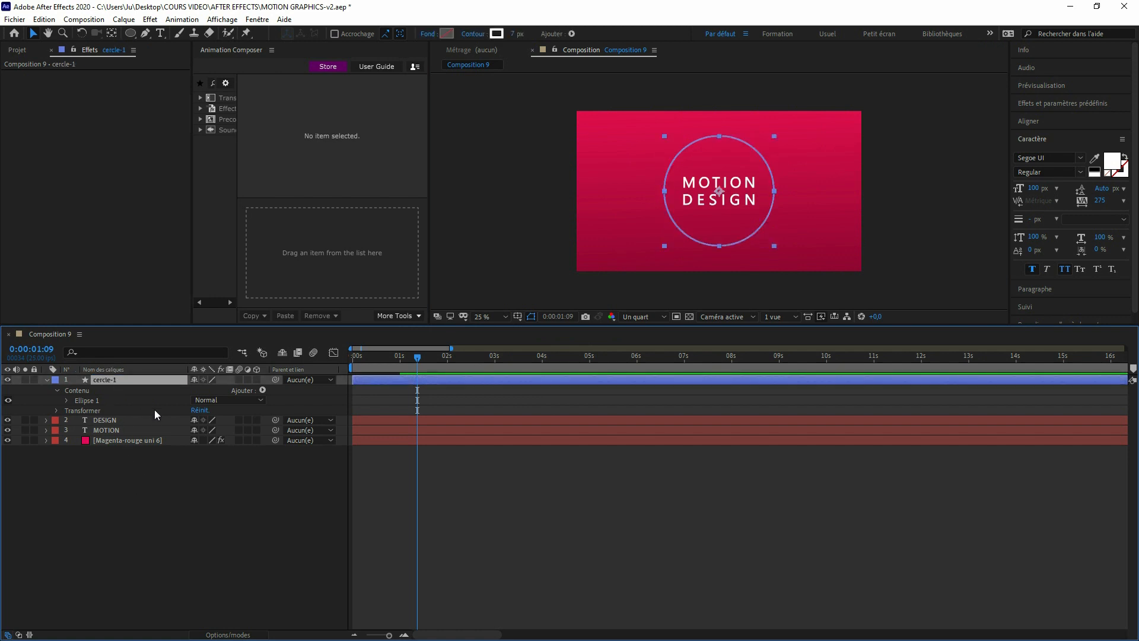
Step: Add Réduire les tracés (Trim Paths) to the contents of cercle-1, expand its properties and go to 0:00:00:24
click(262, 390)
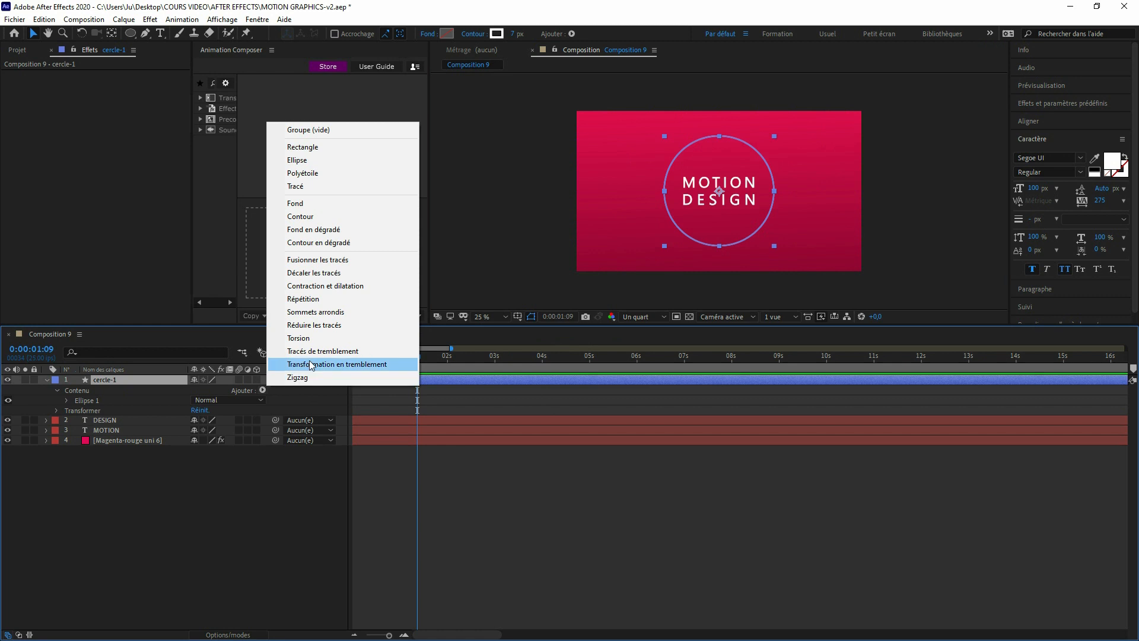
click(321, 327)
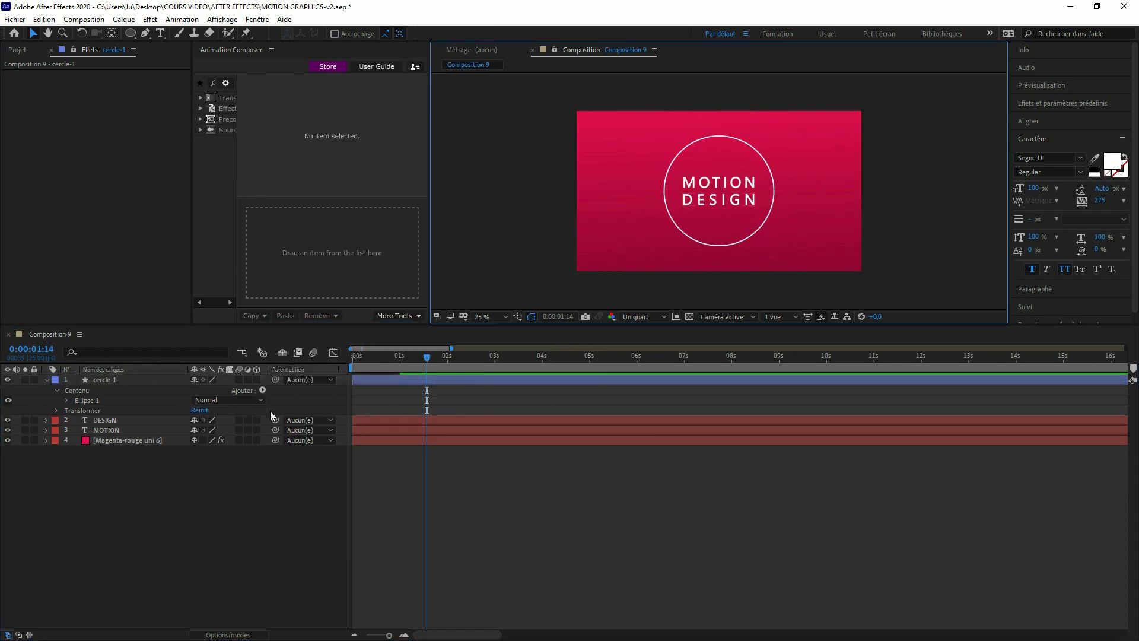
click(263, 391)
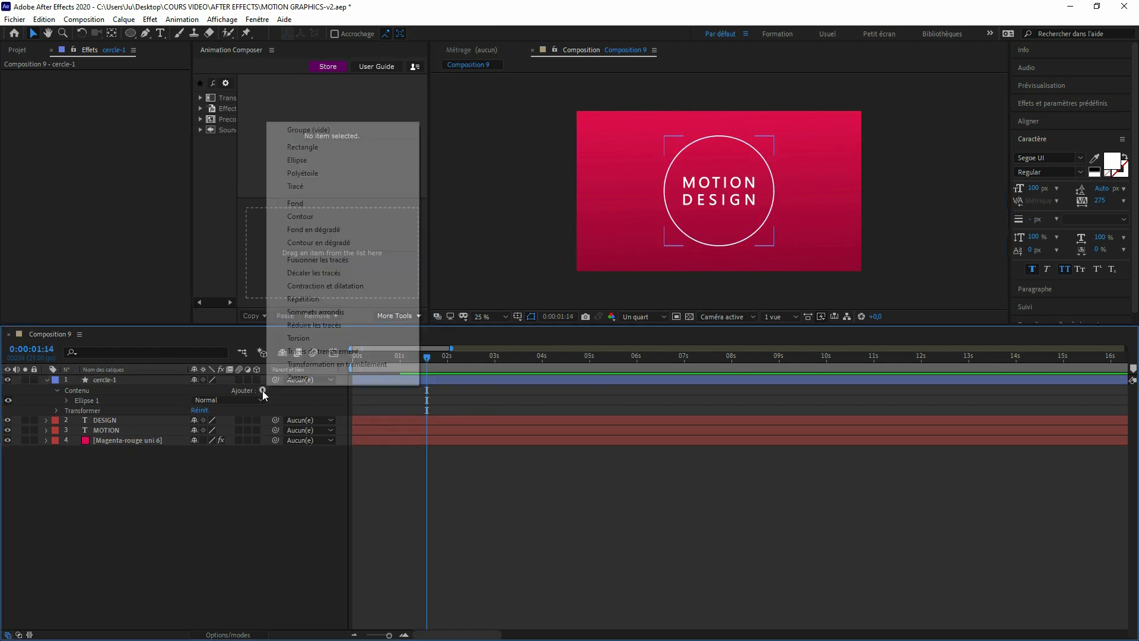
click(315, 326)
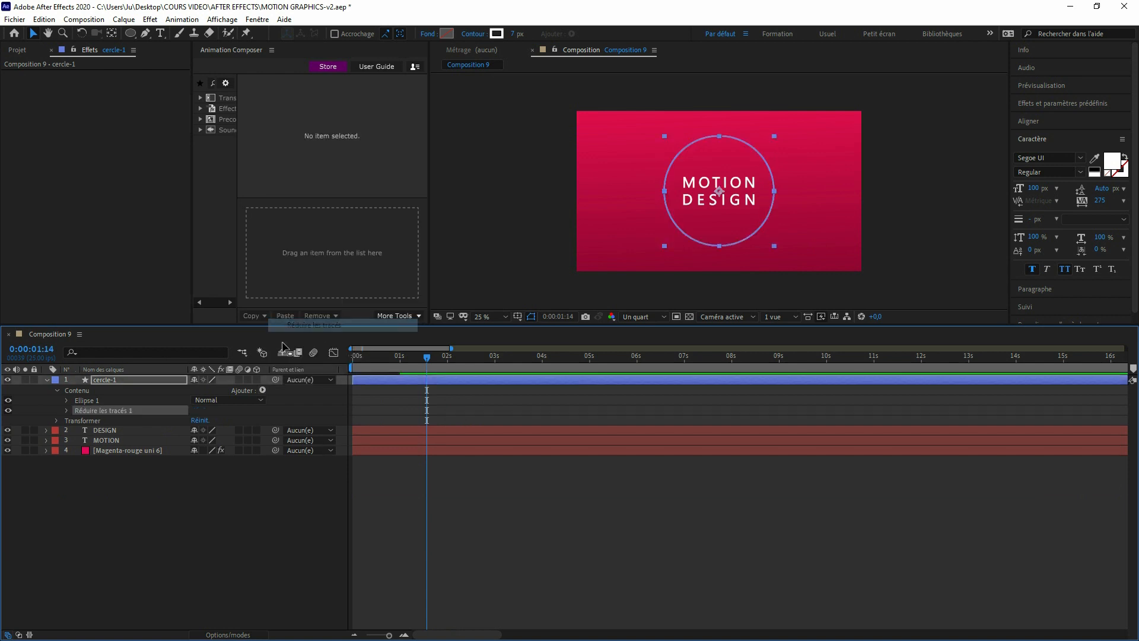
click(67, 411)
drag(429, 357, 399, 358)
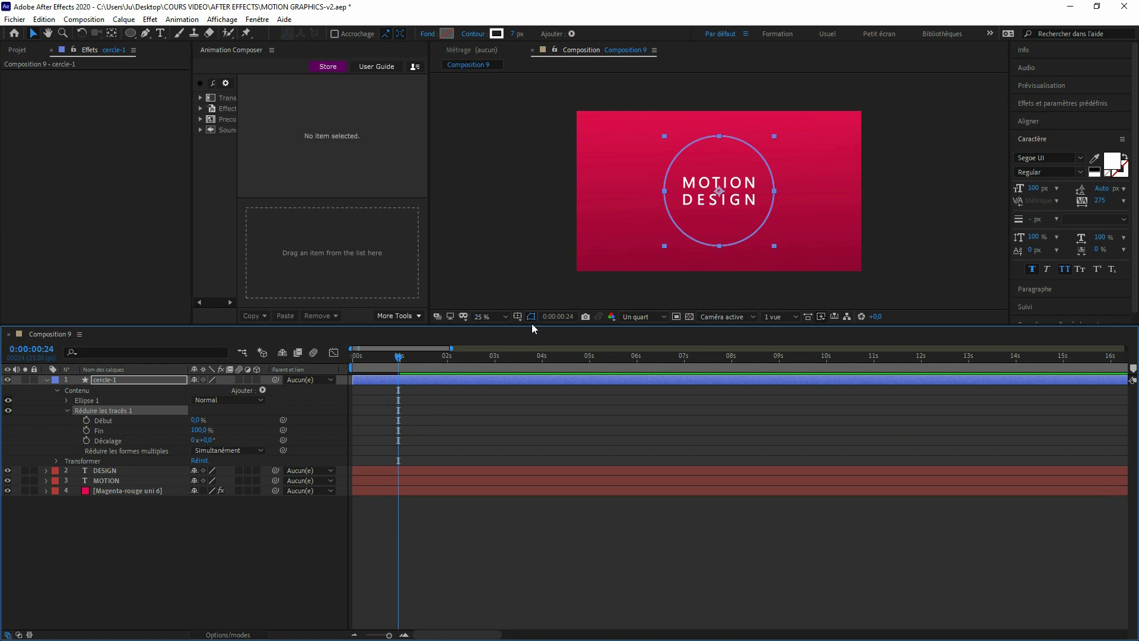
click(628, 293)
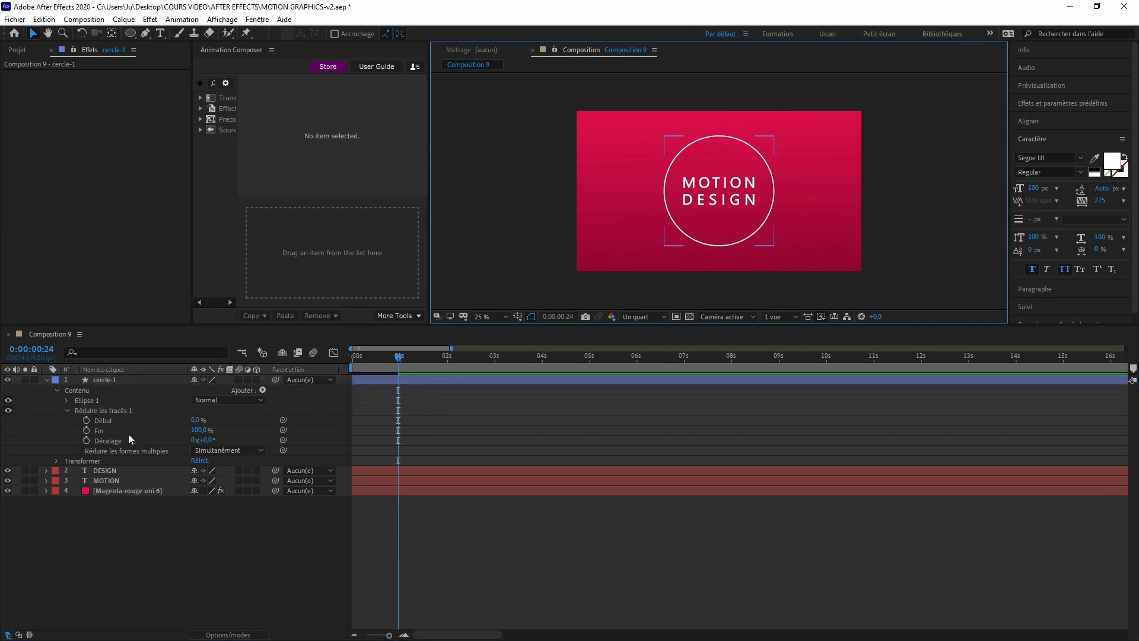
Step: Test the trim on the circle by raising Début to 100 % and setting it back to 0 %
click(194, 420)
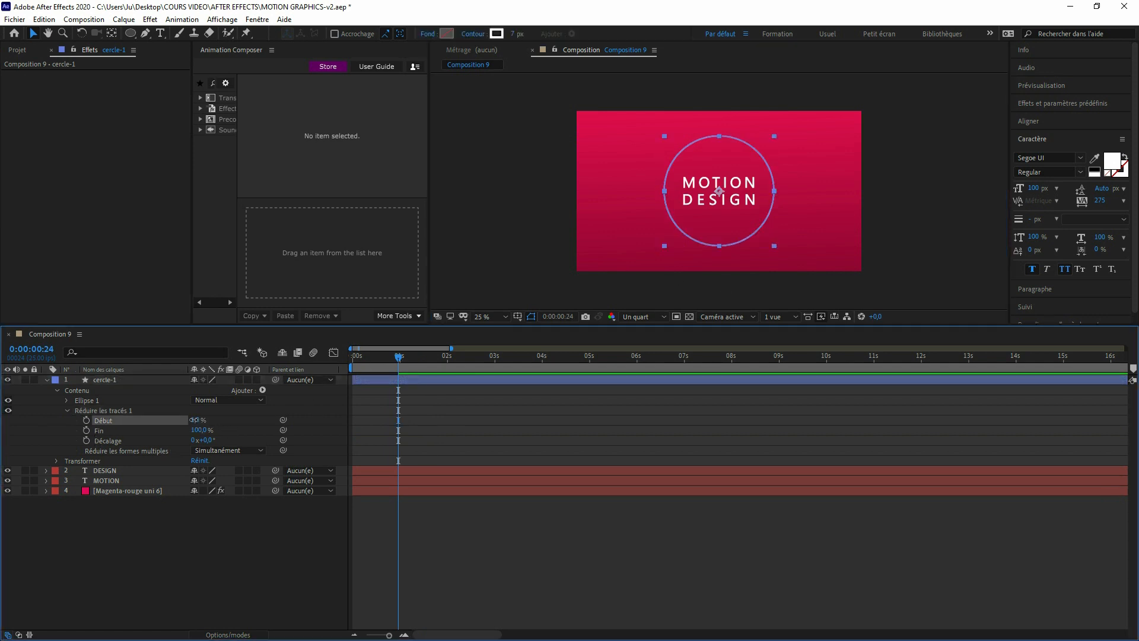
drag(160, 427, 230, 432)
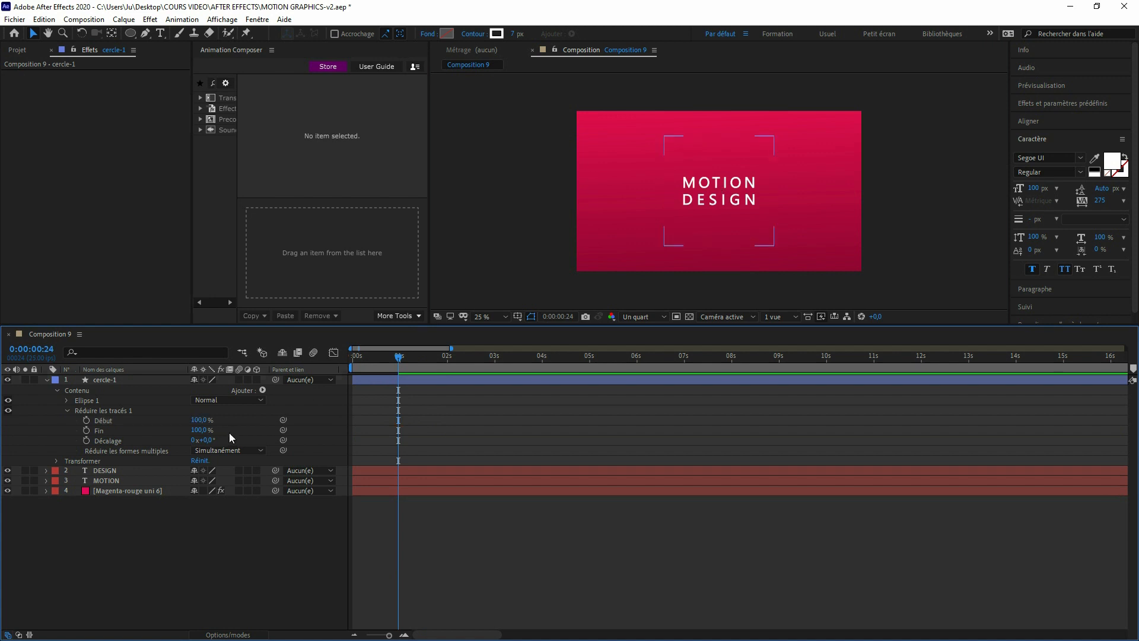
click(202, 419)
text(0)
key(Return)
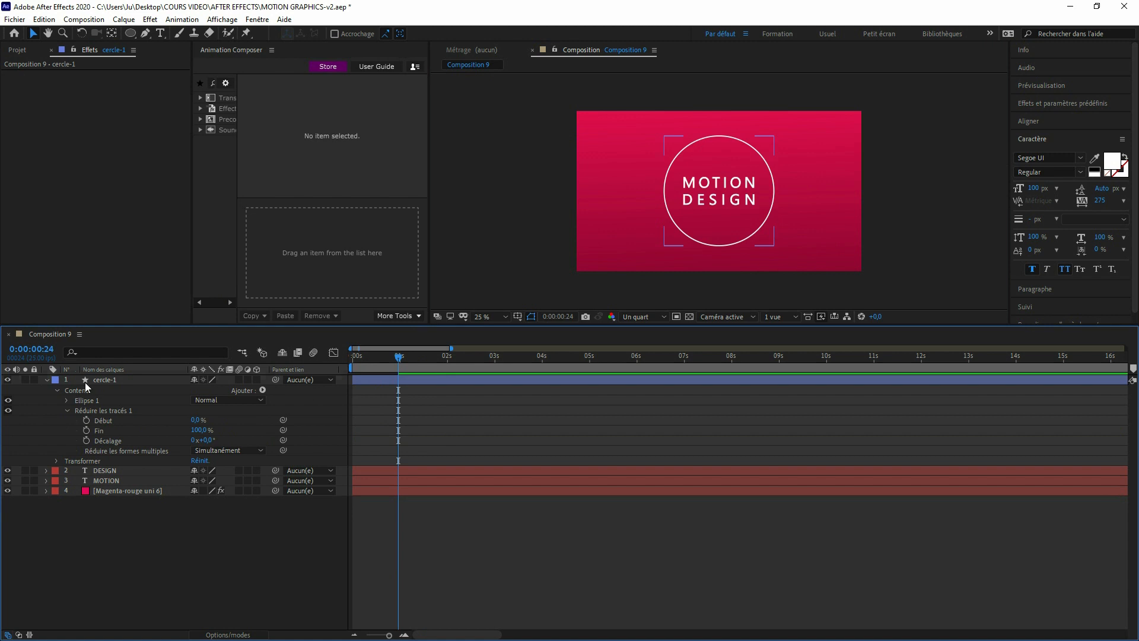
Step: Thicken the stroke of the cercle-1 circle to 17 px
click(117, 380)
drag(512, 34, 518, 34)
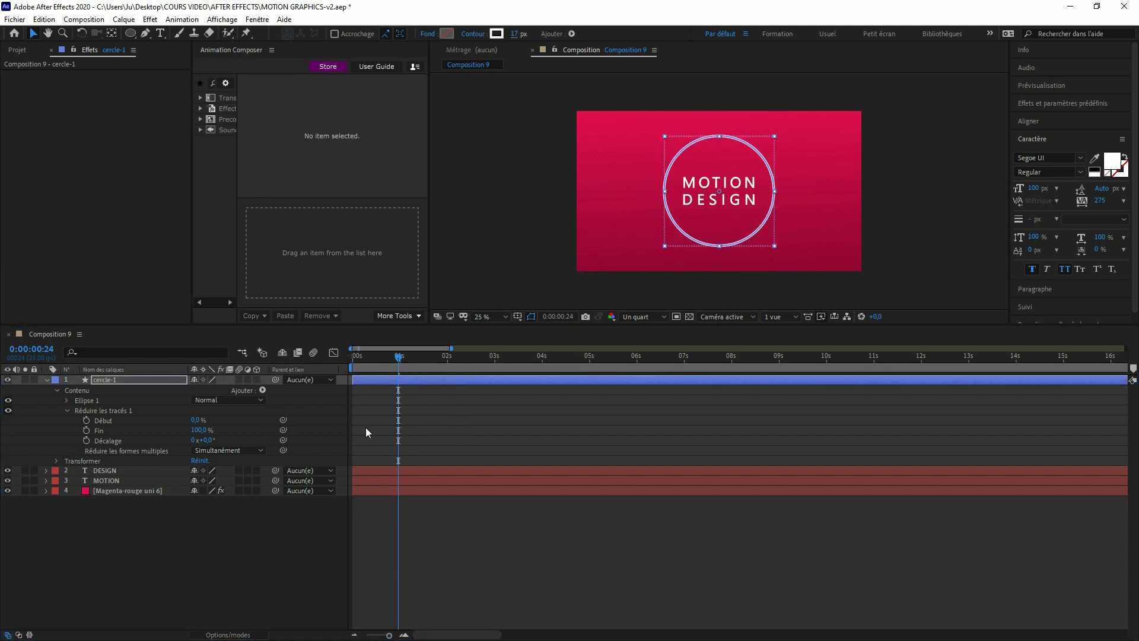
click(185, 420)
drag(185, 419, 178, 419)
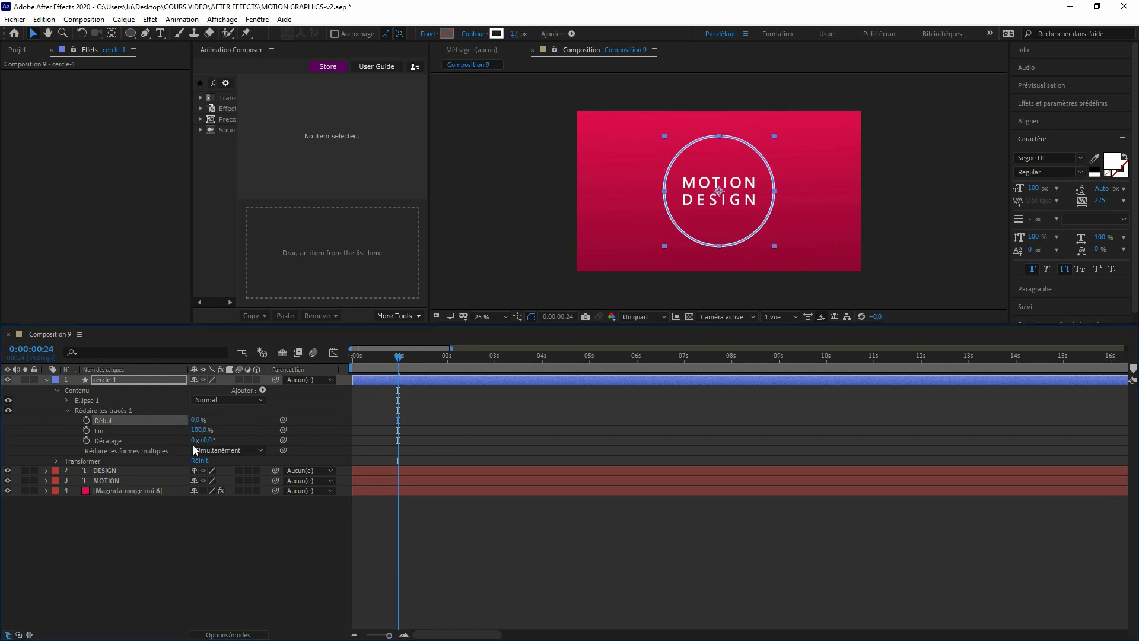
Step: Keyframe the trim's Fin from 0 % at about 0:00:00:08 to 100 % at 0:00:00:24 and preview it
drag(202, 430, 133, 439)
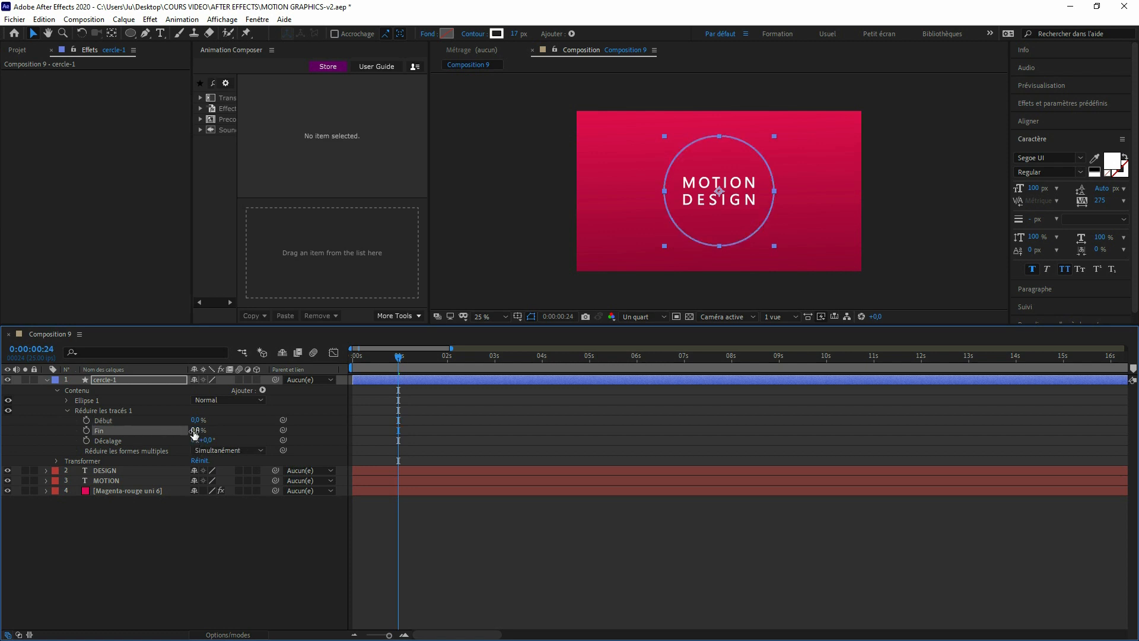
click(87, 430)
drag(400, 430, 369, 432)
drag(193, 430, 300, 451)
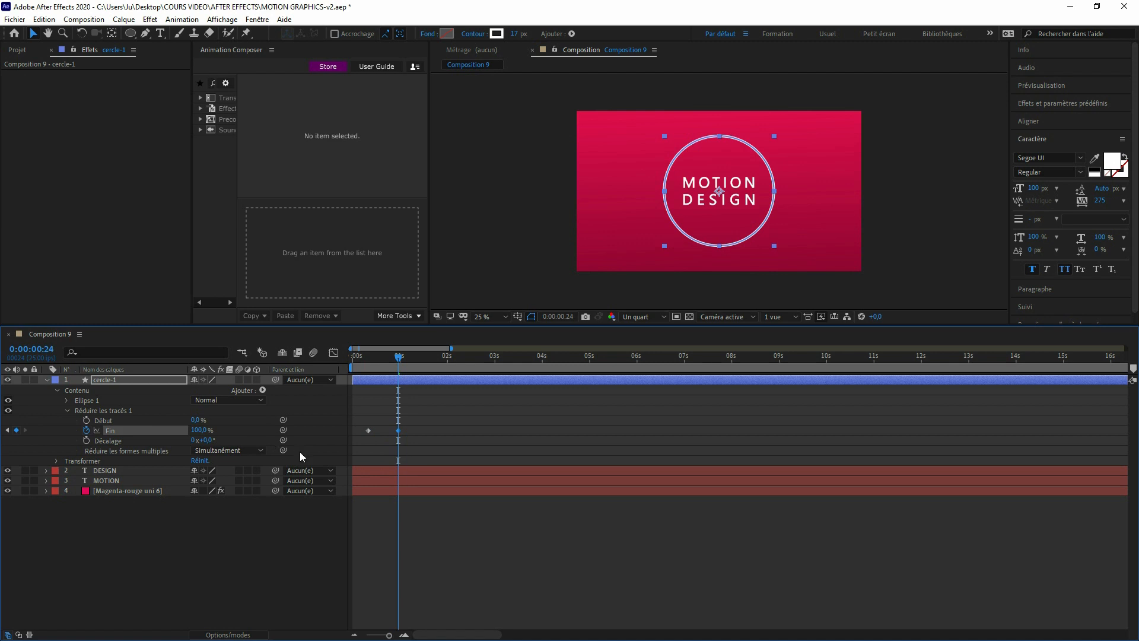
drag(398, 357, 363, 370)
key(space)
key(space)
Step: Keyframe the trim's Début from 0 % at 0:00:00:14 to 100 % at about 0:00:01:03
drag(414, 359, 379, 358)
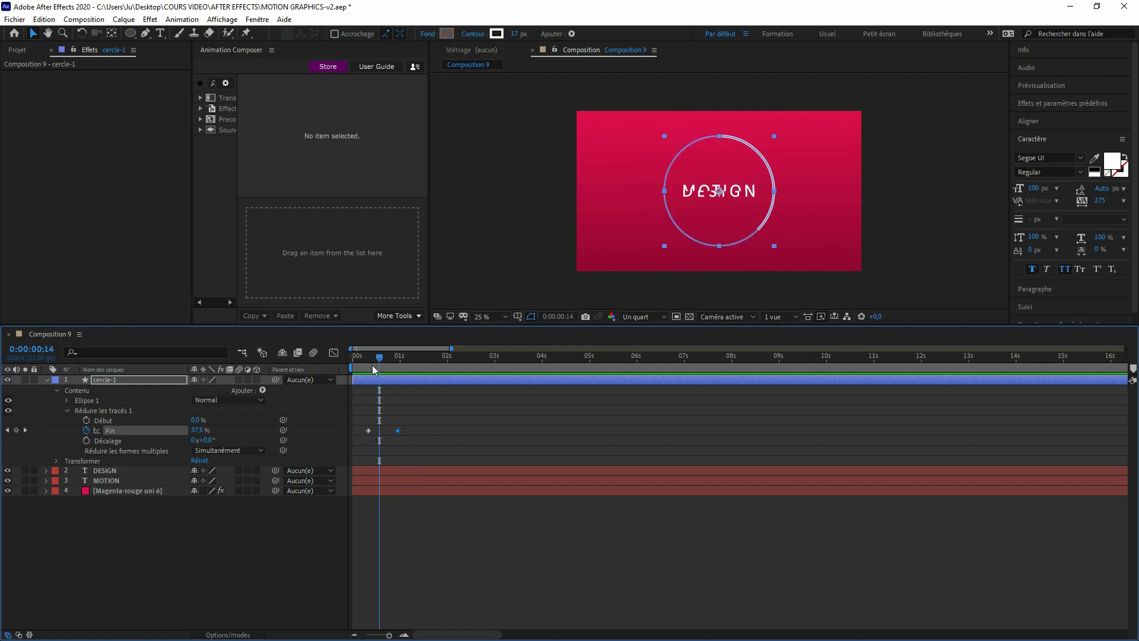
click(87, 420)
drag(386, 358, 405, 359)
drag(197, 420, 282, 420)
Step: Apply Easy Ease to all the Début and Fin keyframes and preview the animation from the start
drag(422, 435, 360, 417)
key(F9)
drag(403, 358, 353, 357)
key(space)
key(space)
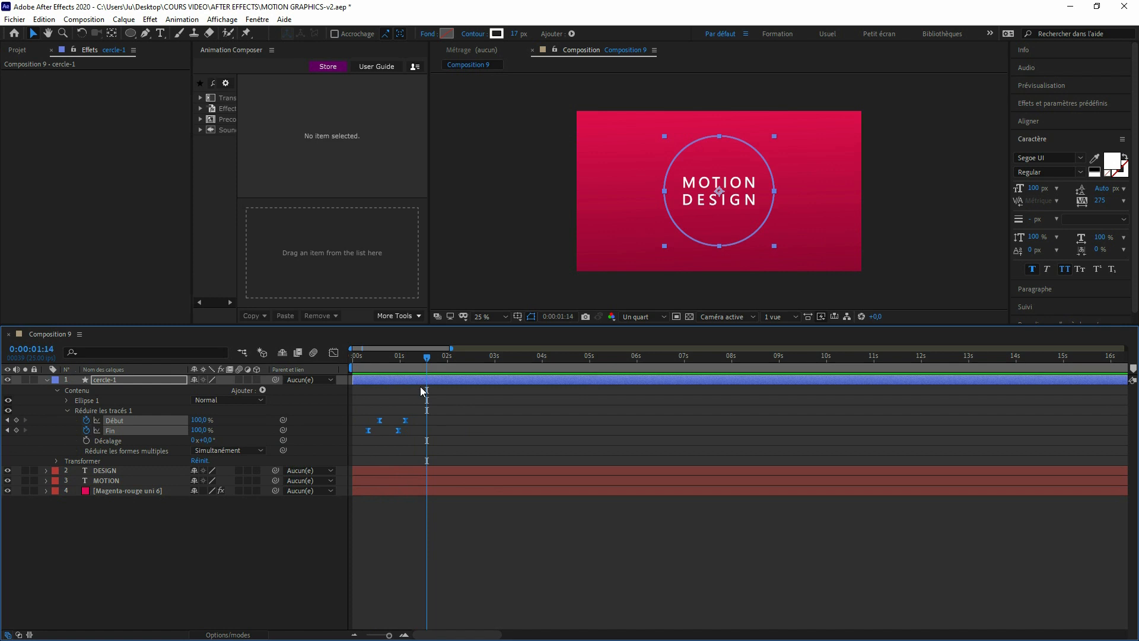
drag(417, 357, 353, 365)
key(space)
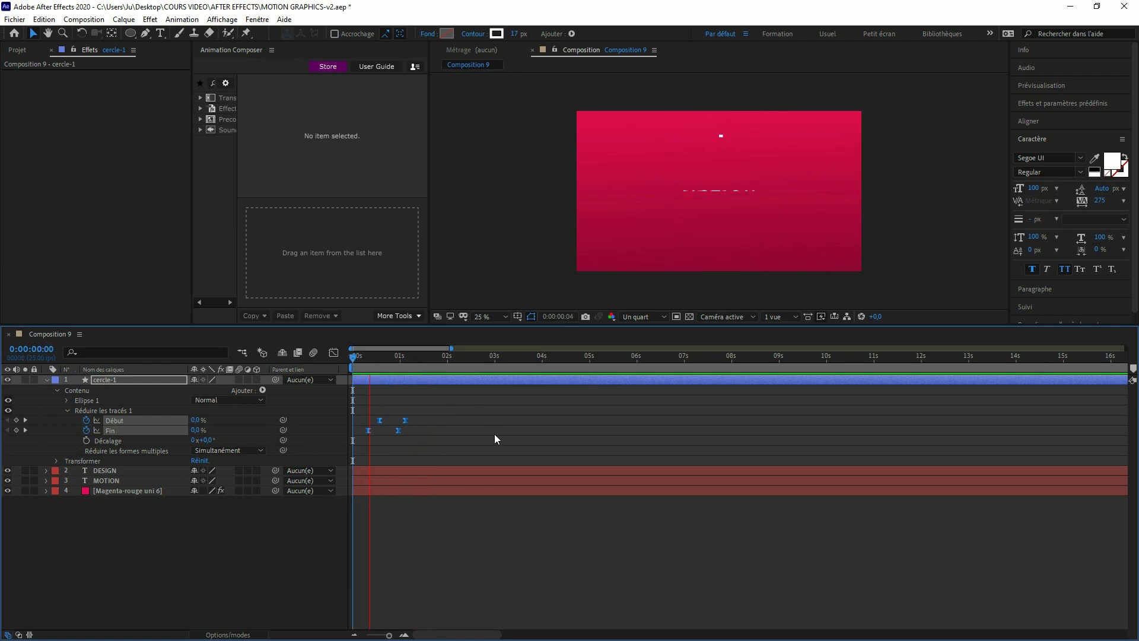
key(space)
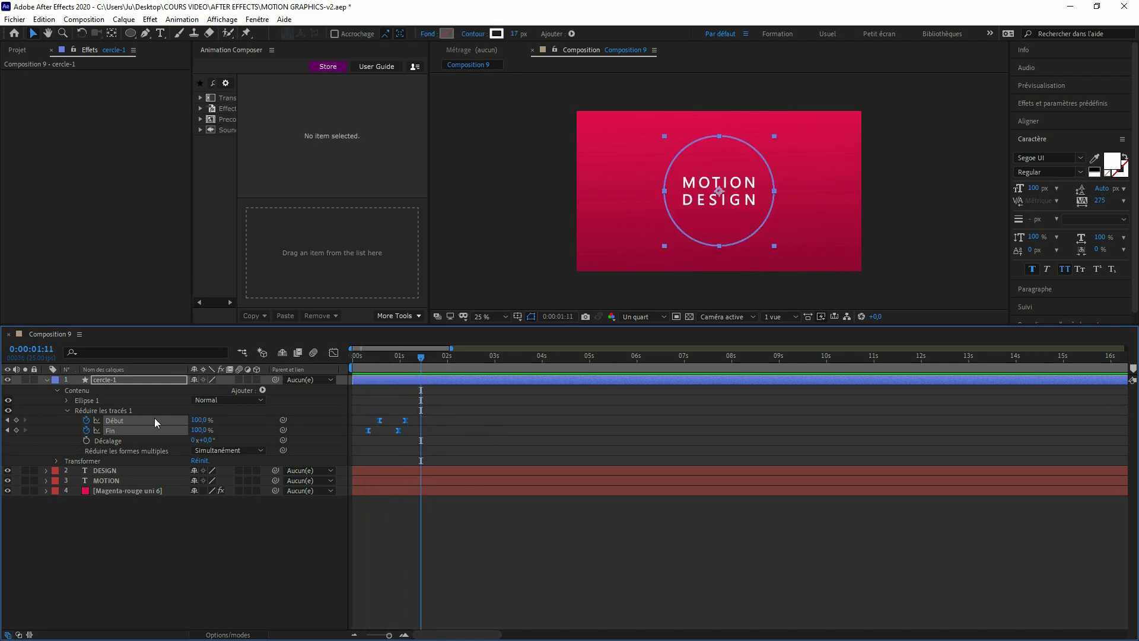
Step: Set the circle stroke's line cap to Extrémité arrondie and its join to Sommet en arrondi, and preview the result
click(67, 400)
click(77, 420)
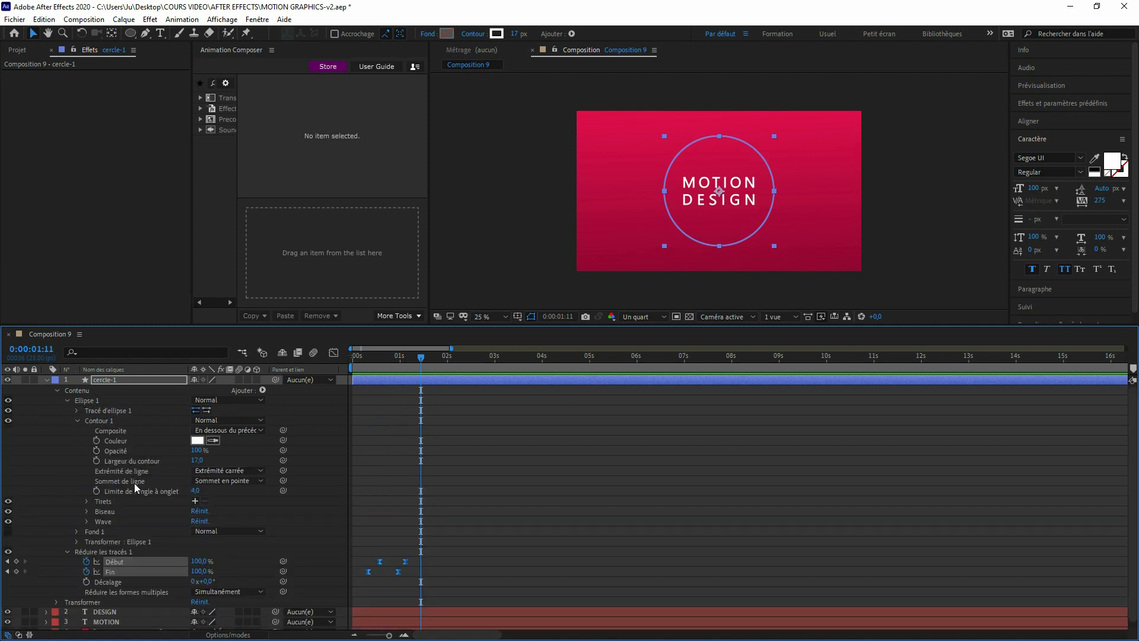
click(228, 470)
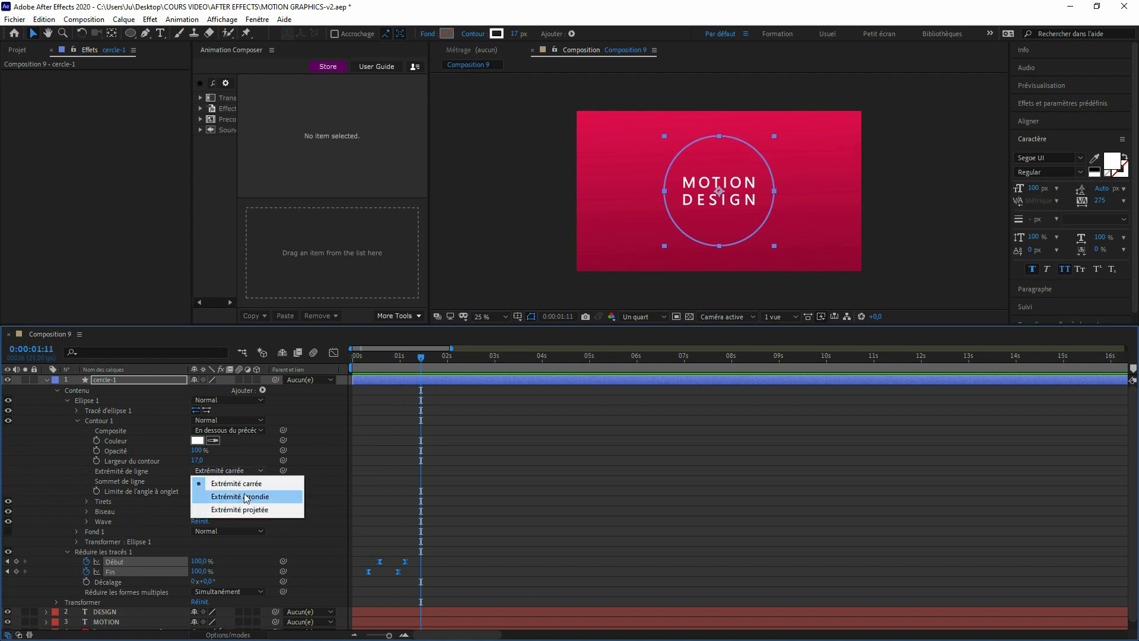
click(245, 493)
click(231, 481)
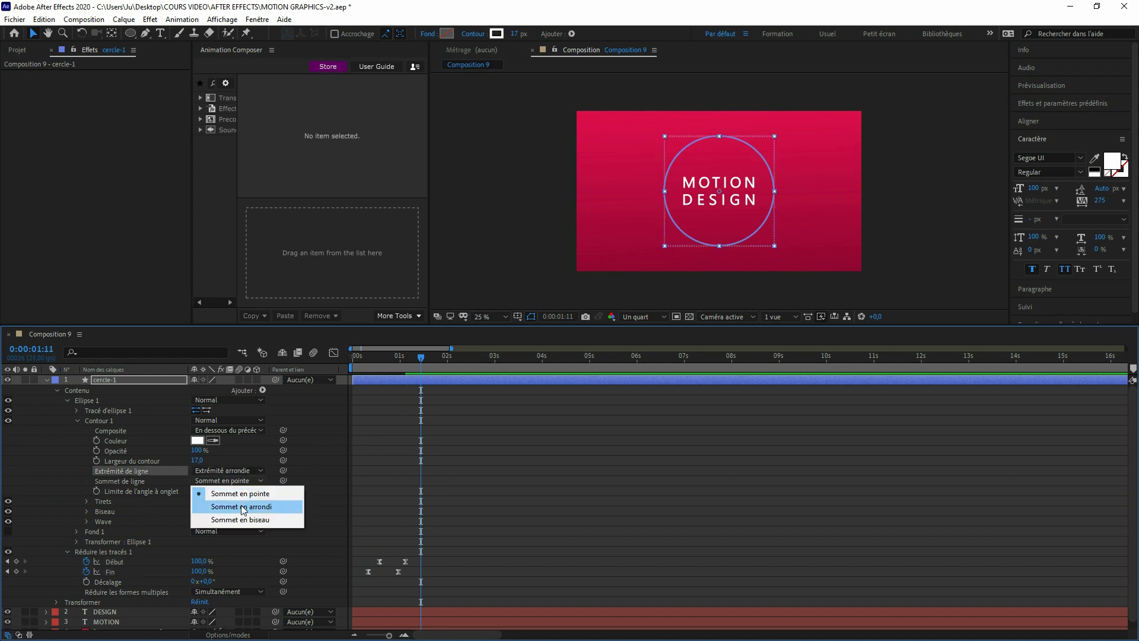
click(244, 503)
drag(421, 358, 353, 359)
key(space)
key(space)
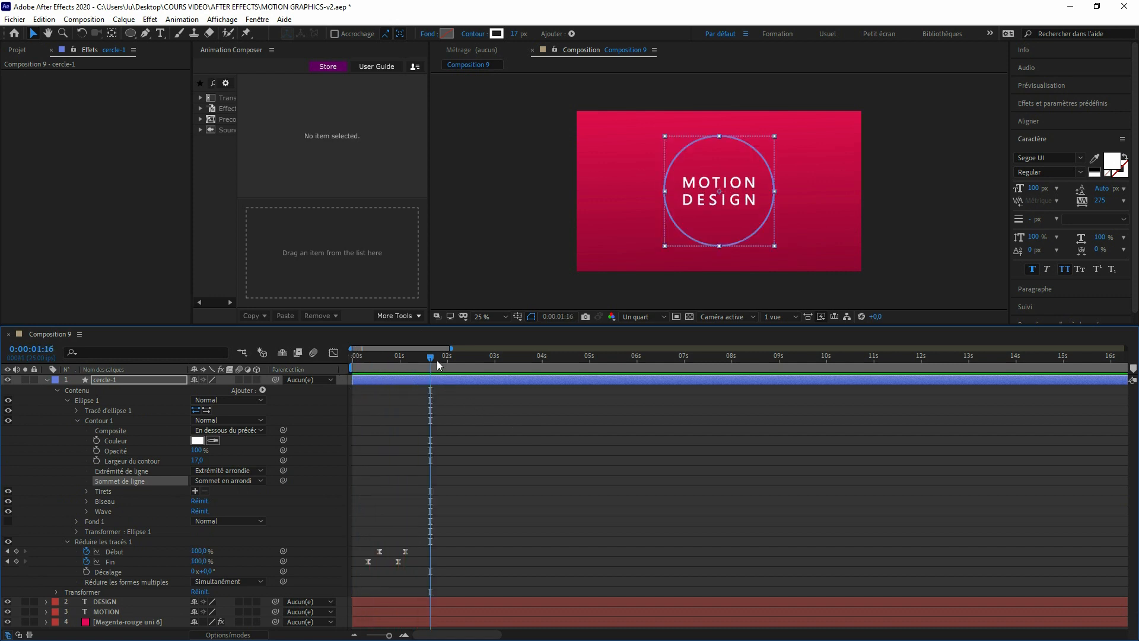
Step: At 0:00:00:15, set the circle's stroke width to 11 px and play the animation from the start
drag(419, 358, 383, 358)
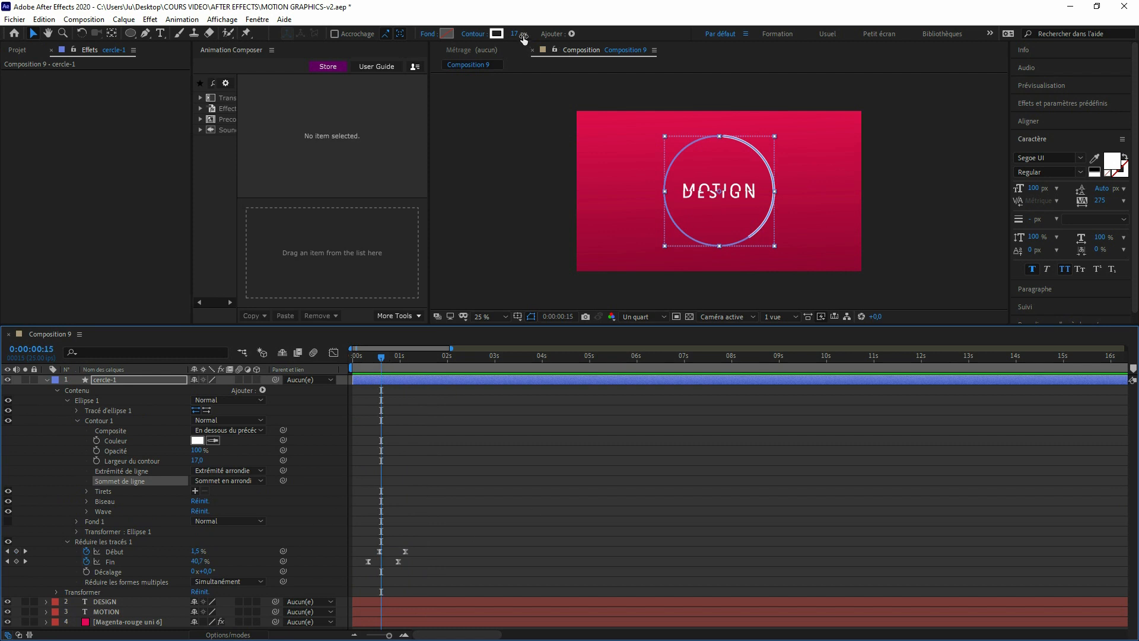
drag(510, 35, 507, 34)
click(510, 184)
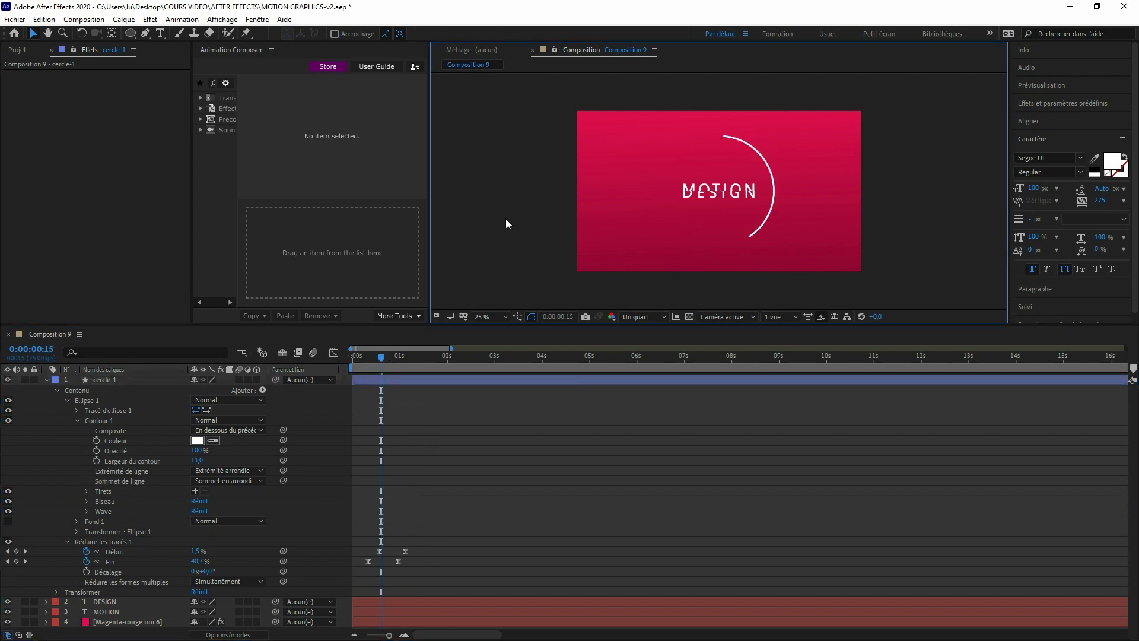
click(381, 368)
key(Home)
key(space)
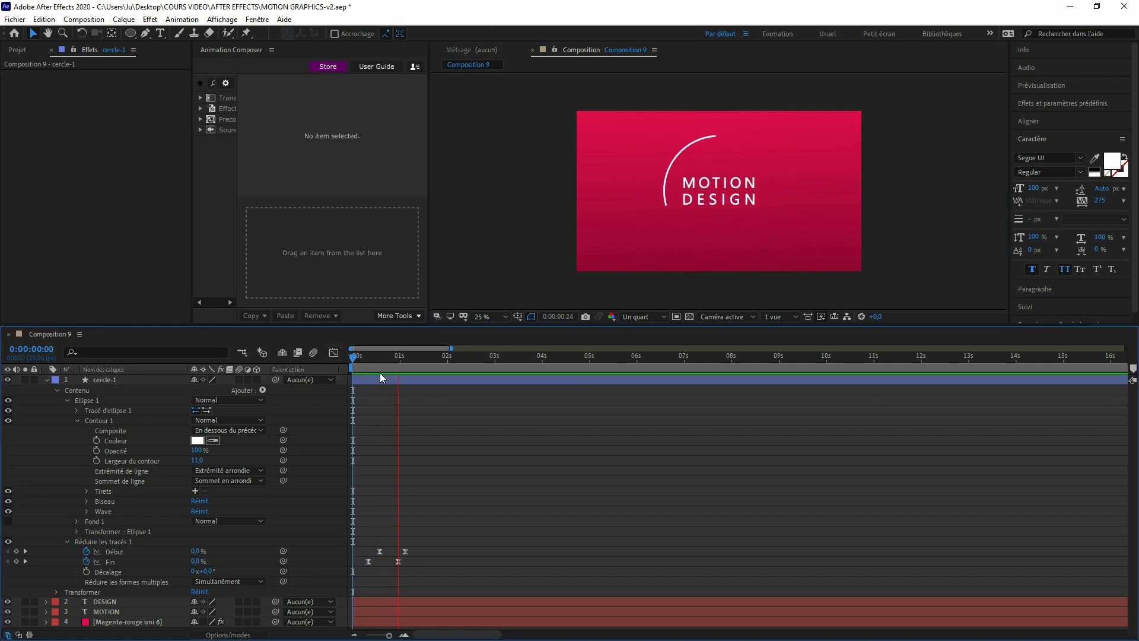
Step: Collapse the cercle-1 layer's properties and replay the composition from the start
click(46, 381)
drag(426, 358, 333, 369)
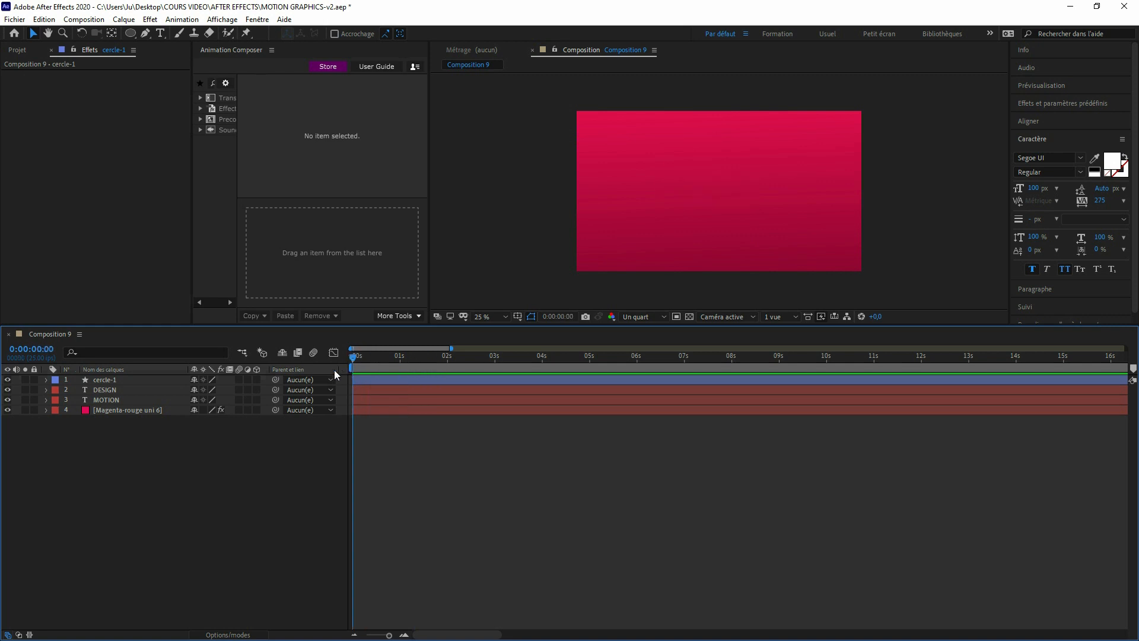
key(space)
key(space)
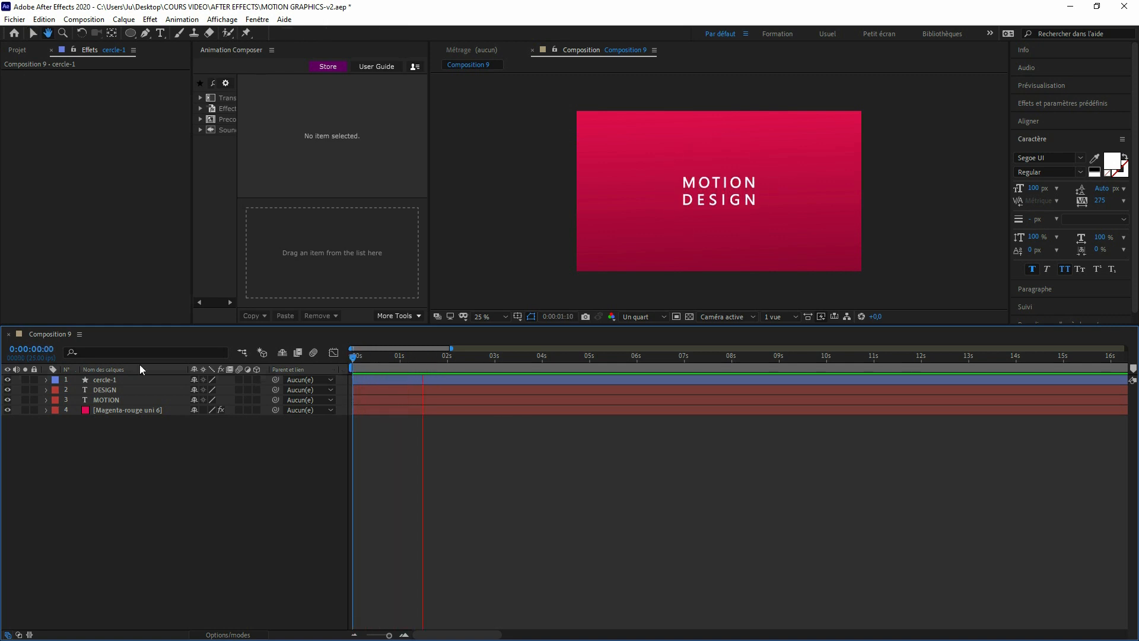
Step: Duplicate the cercle-1 layer and scale the copy down to 66 %
click(109, 383)
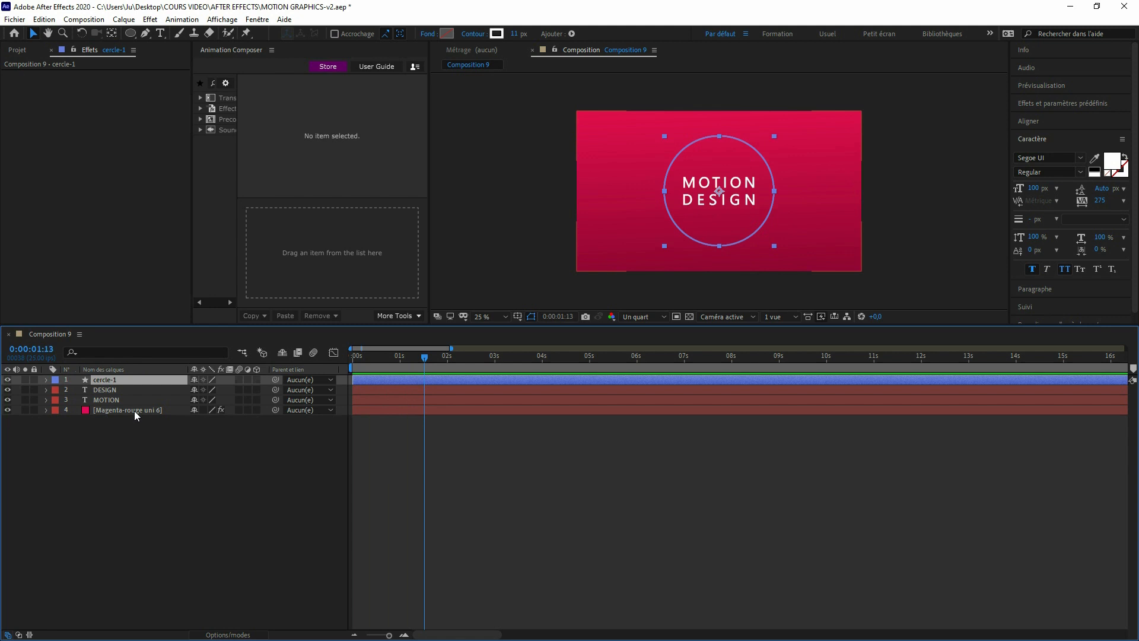
key(ctrl+d)
key(s)
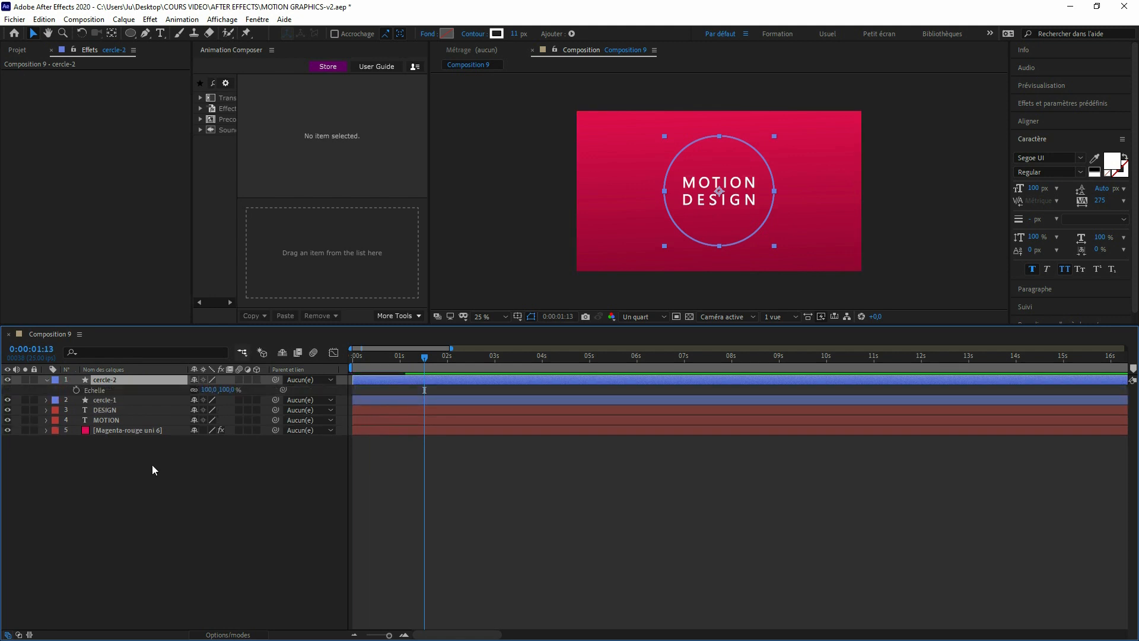
drag(226, 390, 207, 398)
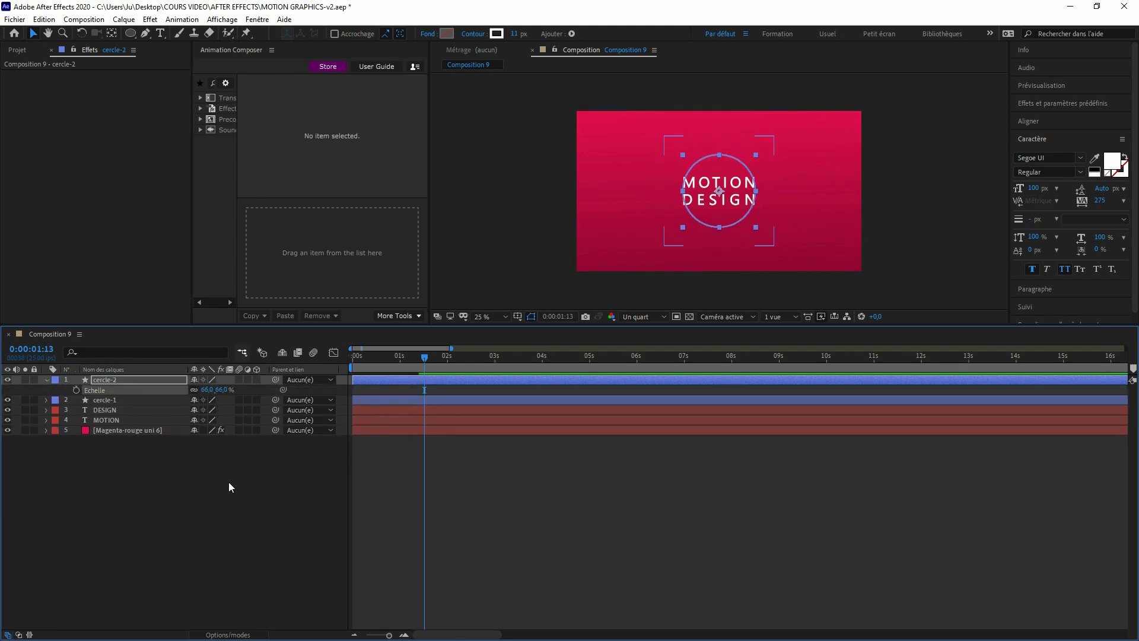
Step: Move the cercle-2 circle to the upper right of the title and set its opacity to 46 %
drag(750, 172, 833, 146)
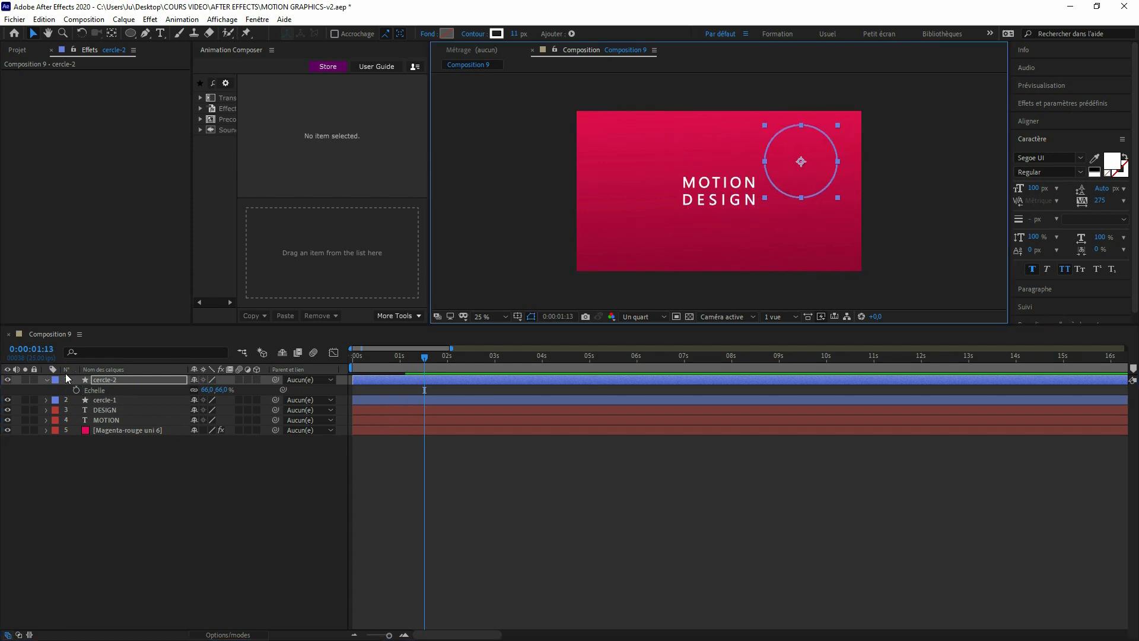
click(120, 379)
key(t)
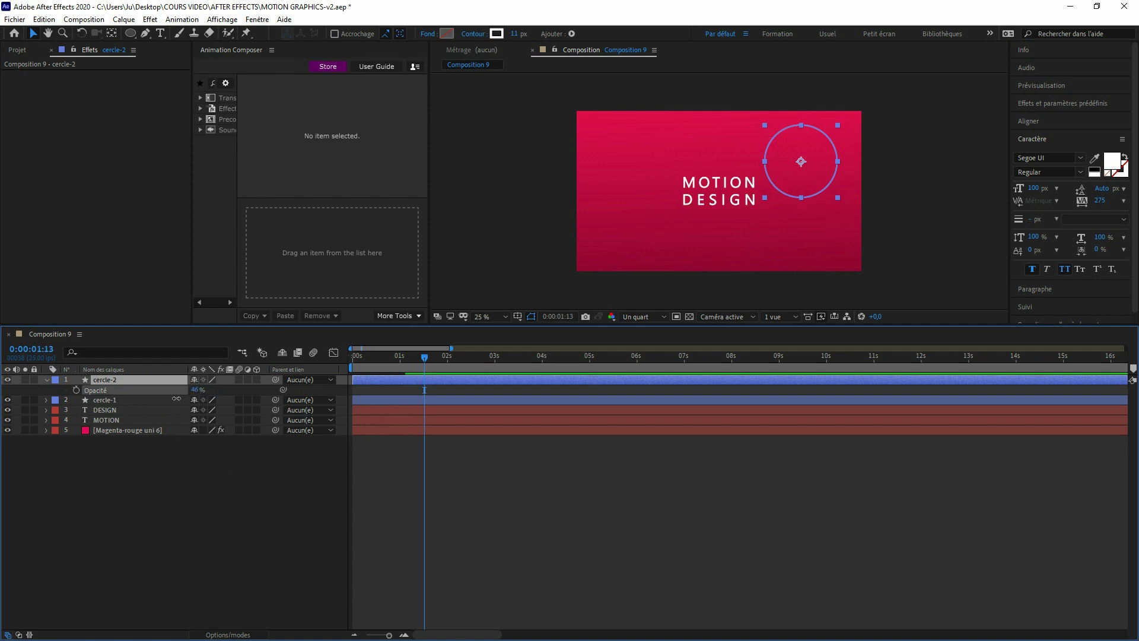
Step: Delay the start of the cercle-2 layer to about half a second and preview the animation from the start
drag(430, 365, 387, 376)
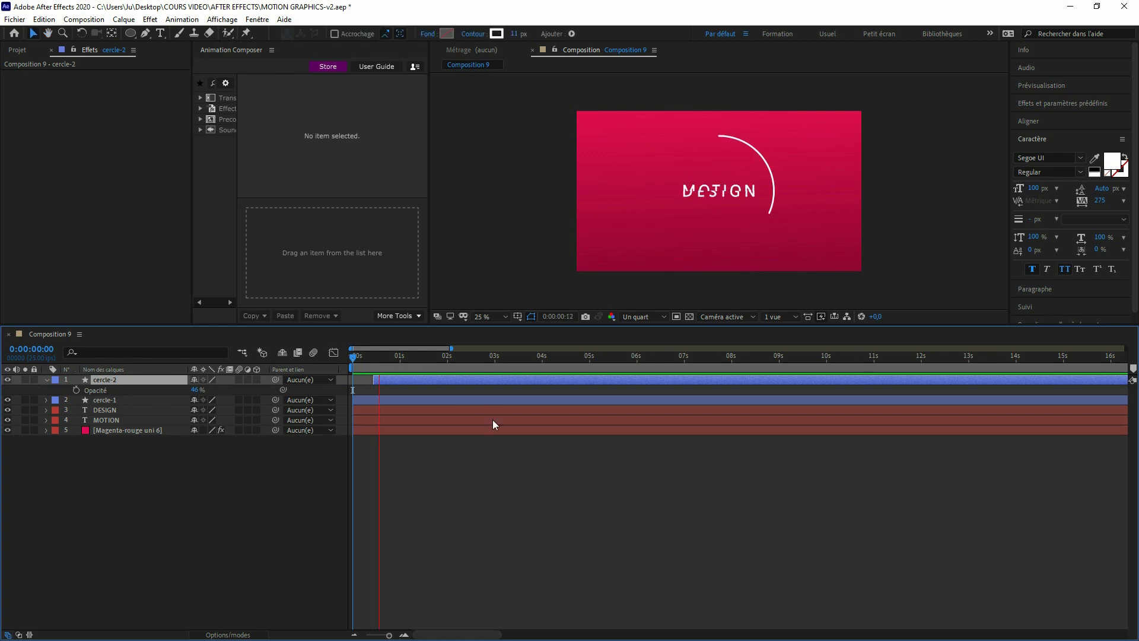
key(space)
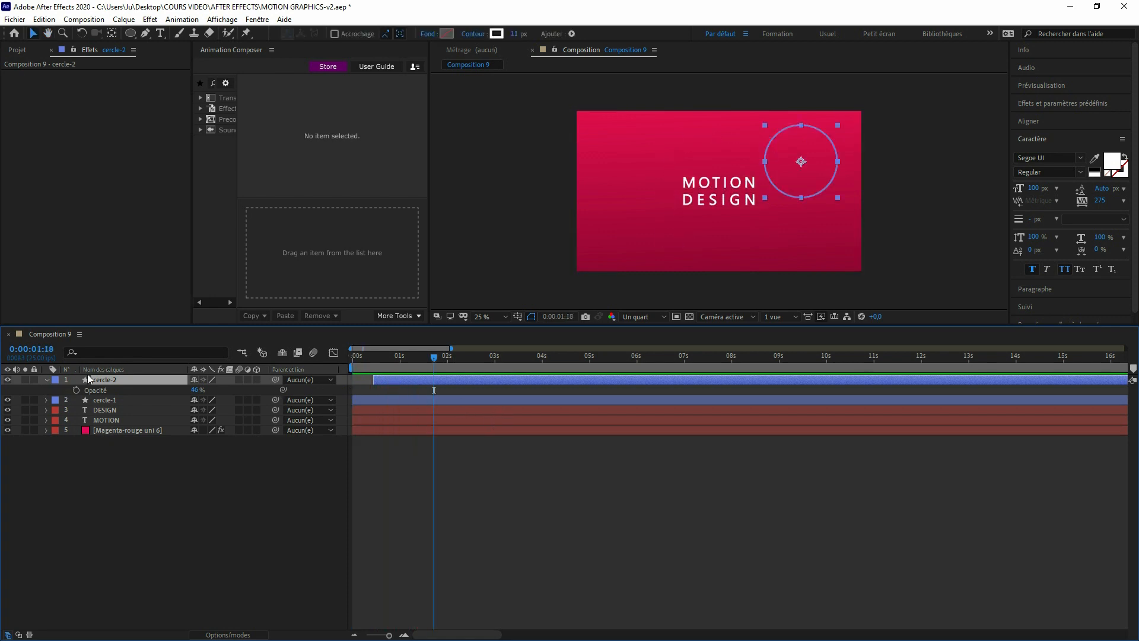
Step: Duplicate the cercle-2 layer, scale the copy to 39 %, and place it to the lower left of the title
key(ctrl+d)
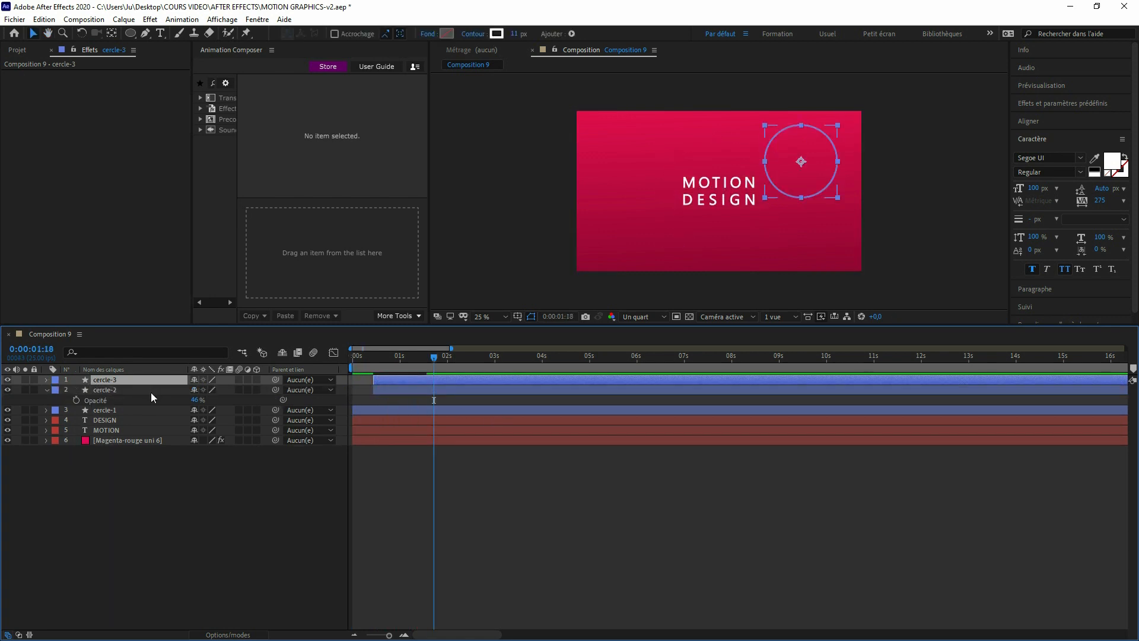
key(s)
drag(207, 390, 201, 403)
click(799, 163)
drag(799, 163, 641, 217)
click(115, 379)
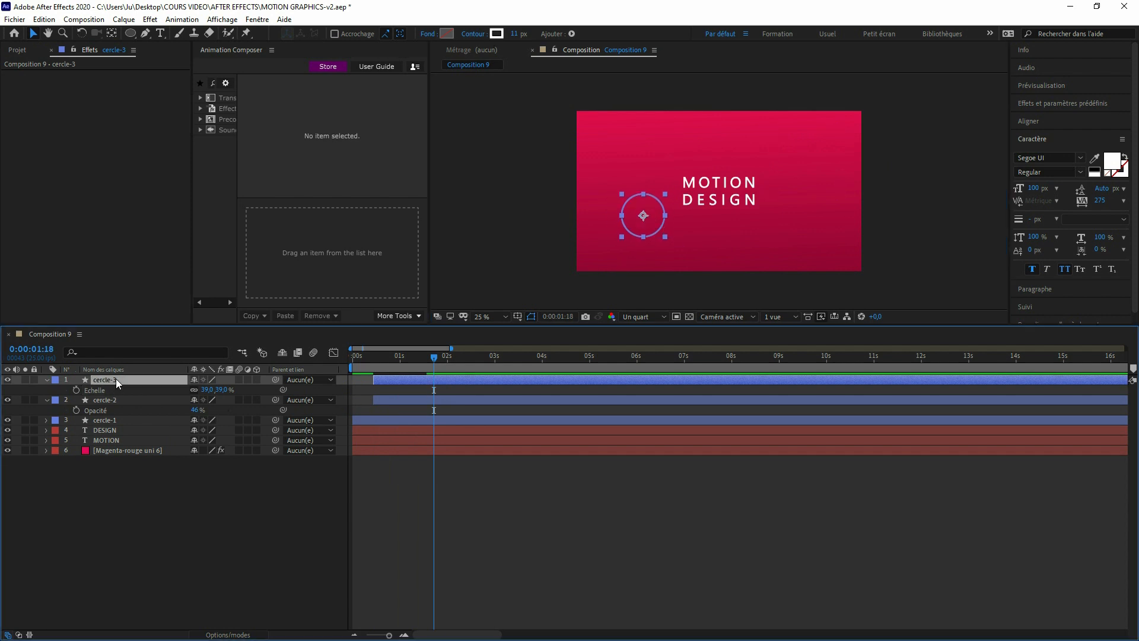
Step: Delay the cercle-3 layer so it starts shortly after cercle-2, and preview the staggered circles from the start
drag(433, 357, 347, 366)
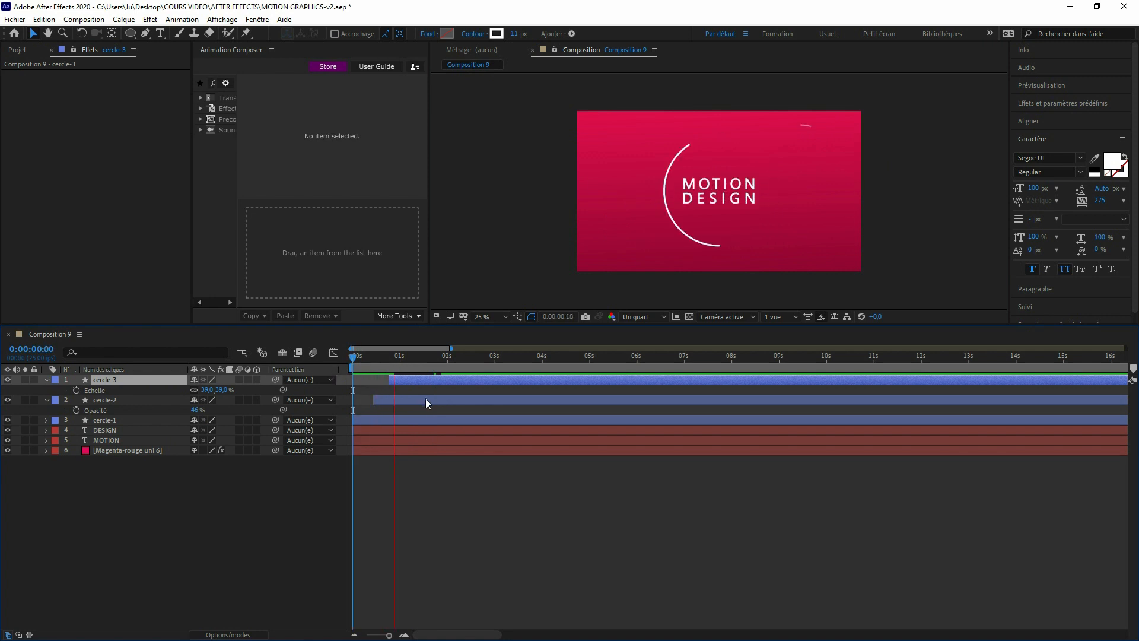
key(space)
mouse_move(449, 355)
mouse_down()
mouse_move(364, 366)
mouse_move(411, 365)
mouse_up()
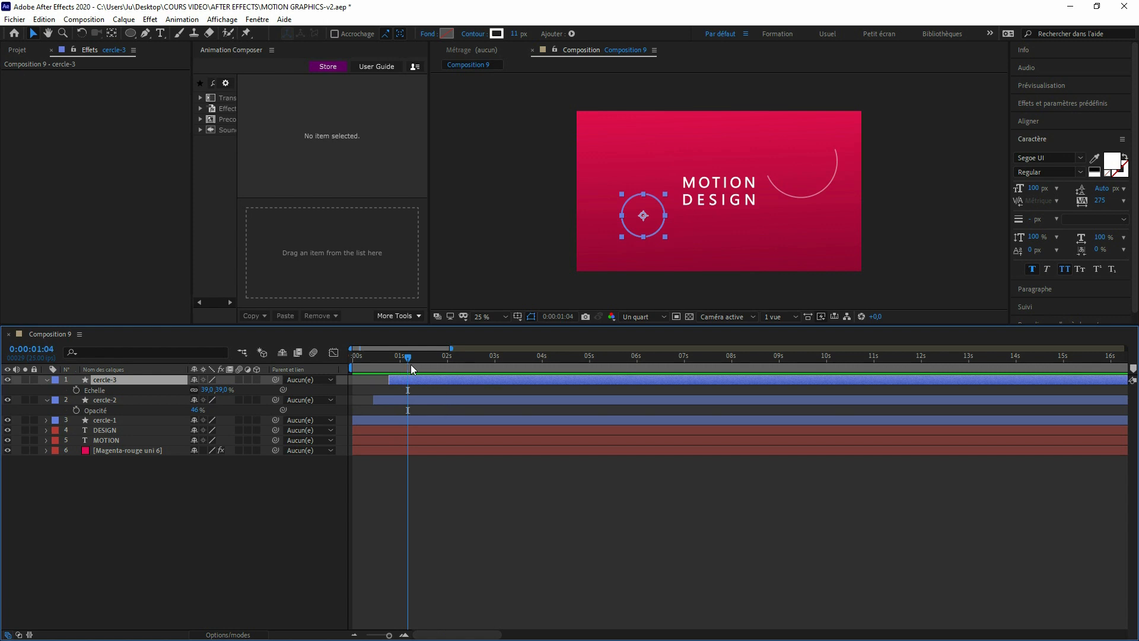
click(512, 479)
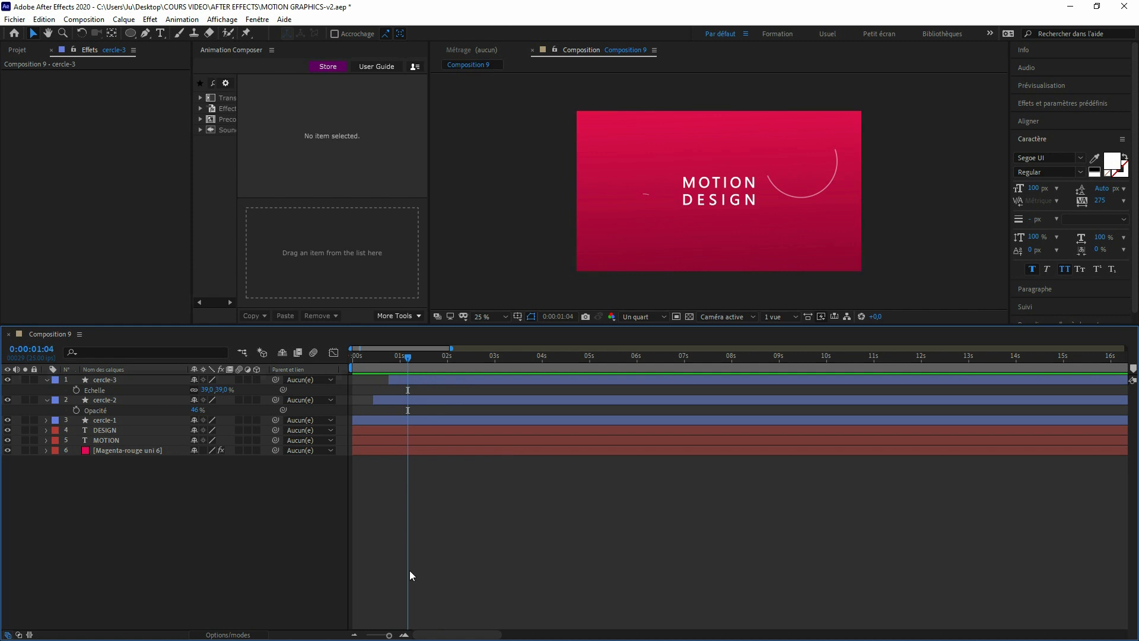
Step: At 0:00:01:07, draw a short diagonal line above the MOTION text with the Pen tool on a new shape layer
mouse_move(409, 358)
mouse_down()
mouse_move(340, 372)
mouse_move(414, 358)
mouse_up()
click(146, 33)
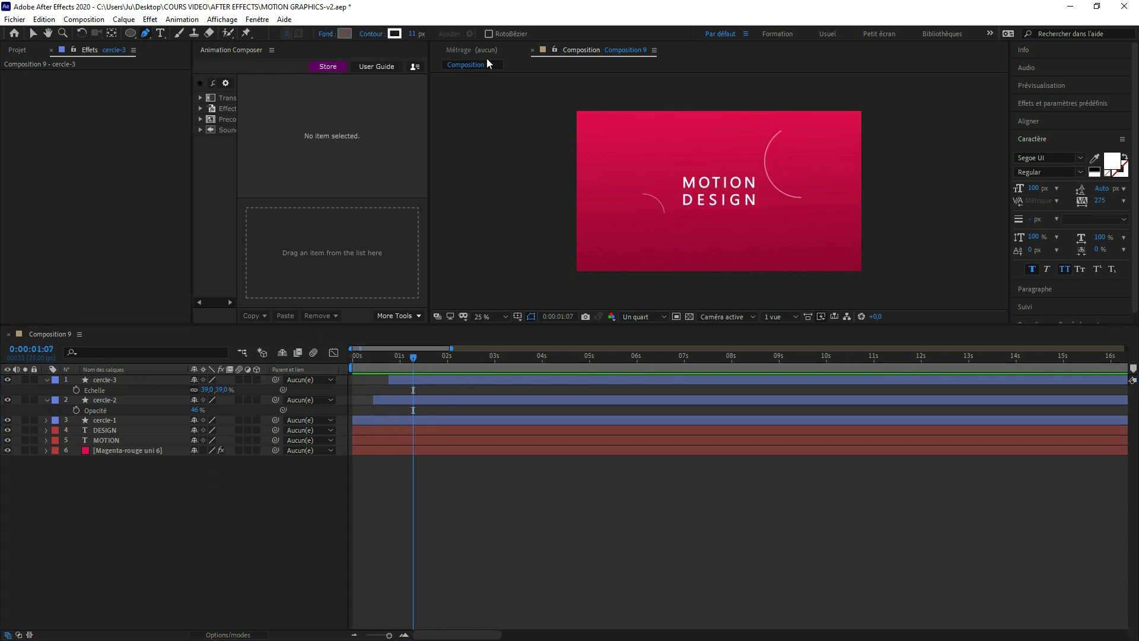
click(702, 159)
click(734, 127)
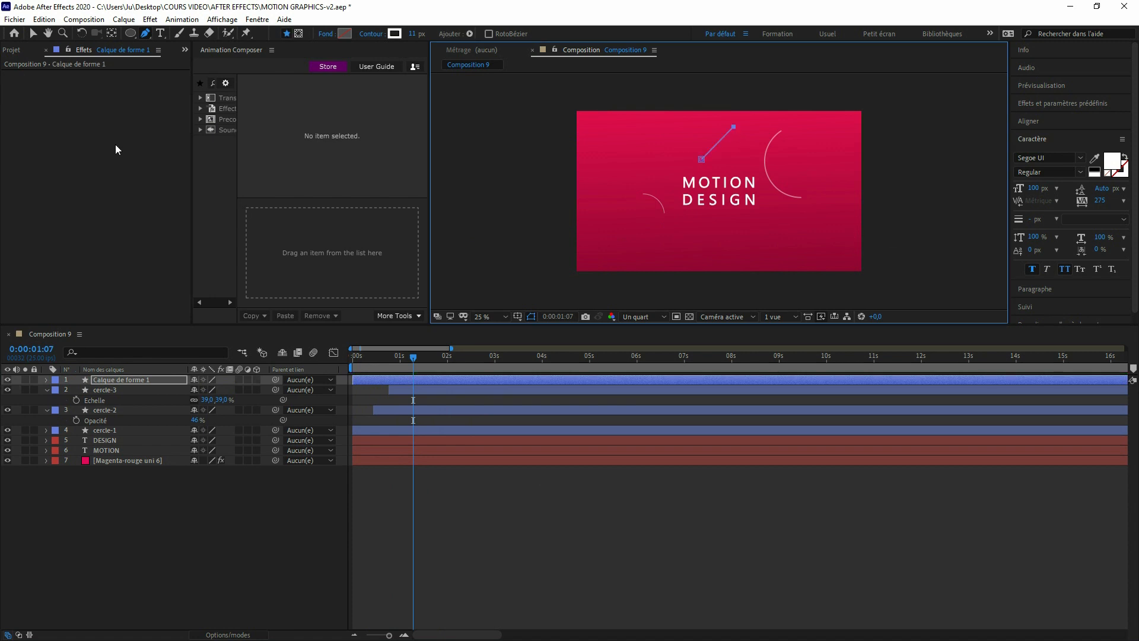
click(33, 32)
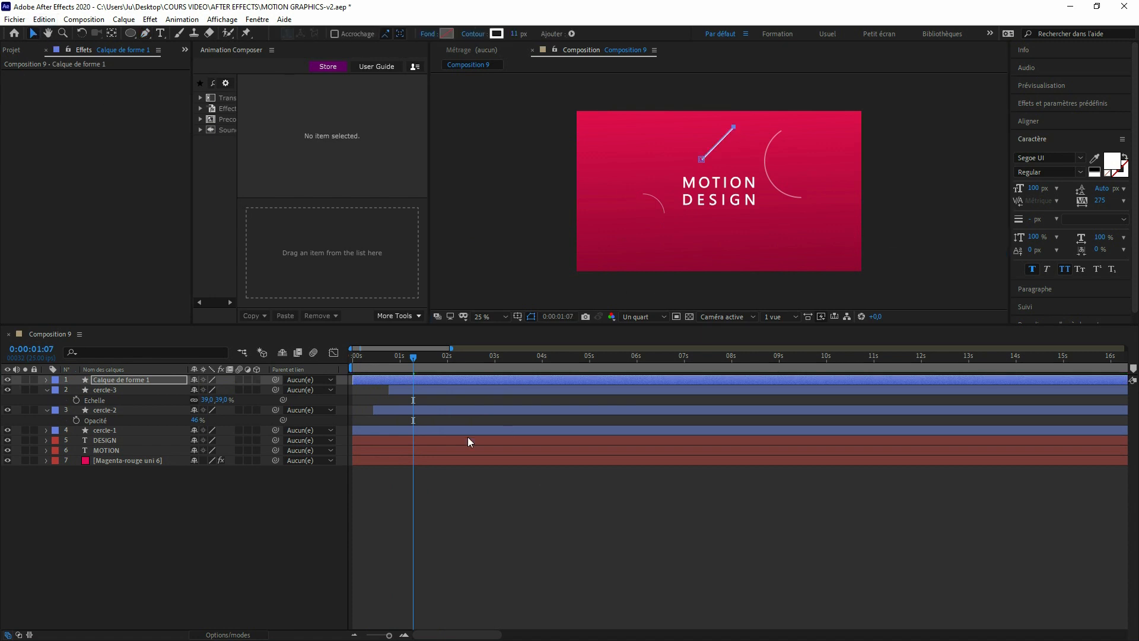
click(195, 553)
click(129, 370)
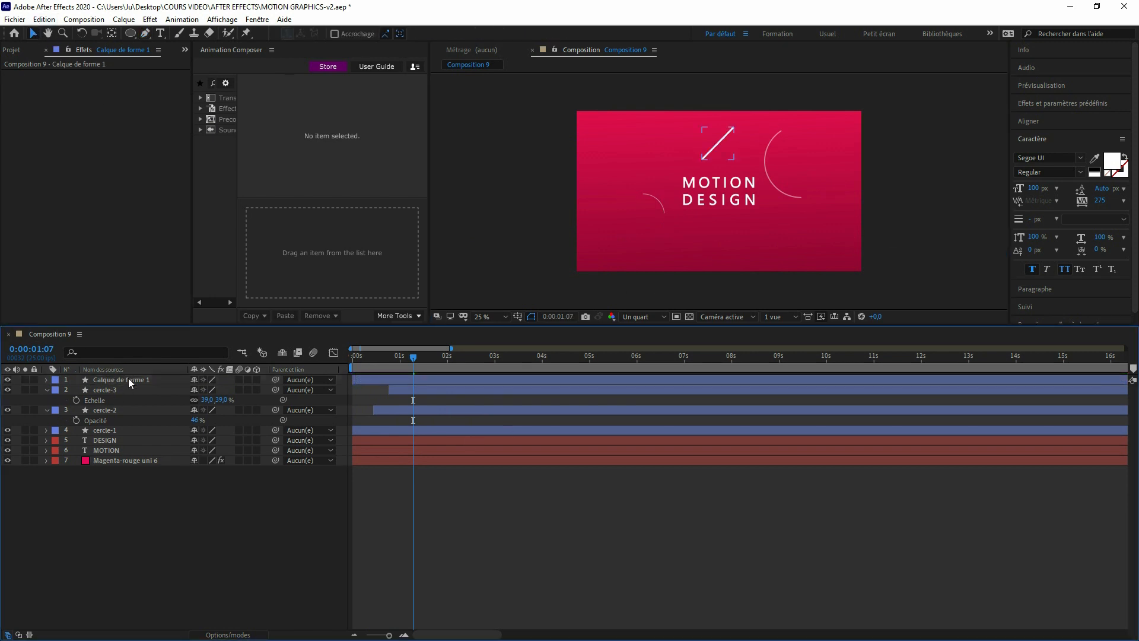
Step: Rename the new line's shape layer as spirale
click(128, 378)
key(Return)
text(s)
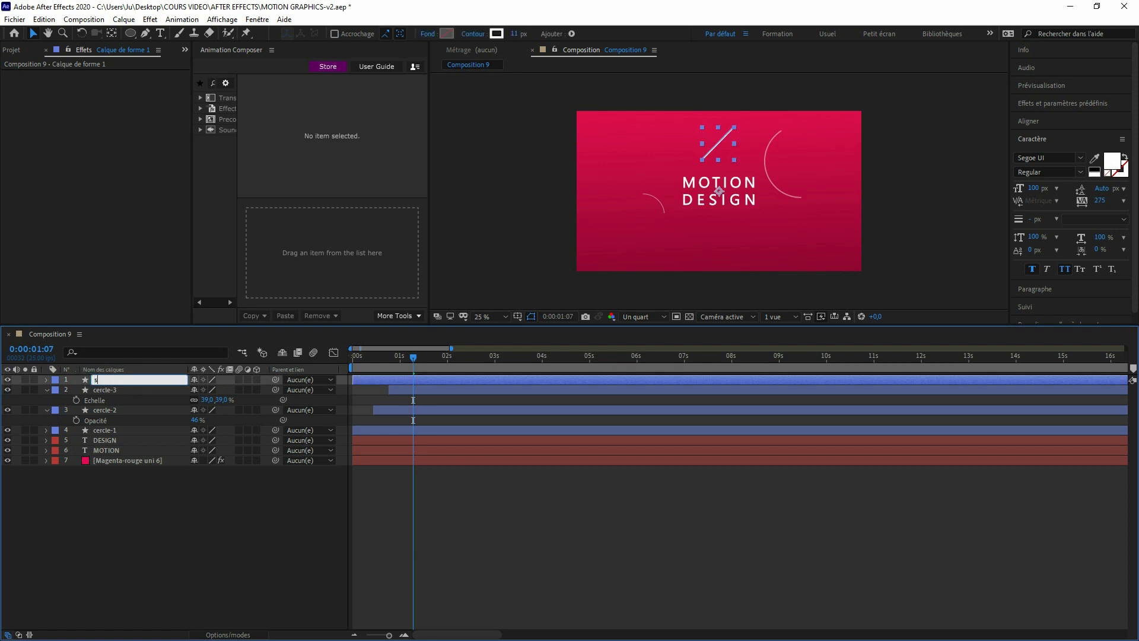
text(pirale)
key(Return)
click(122, 494)
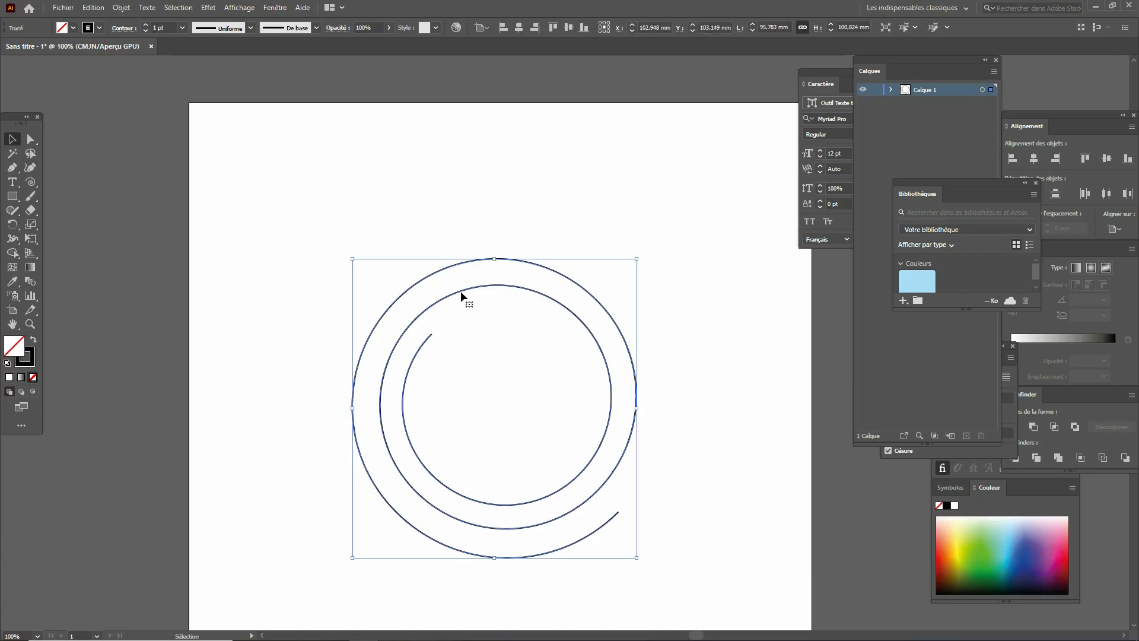
Step: In Illustrator, delete the existing spiral, draw a new one about 85 × 89 mm, and move it toward the artboard's centre
key(Delete)
click(30, 182)
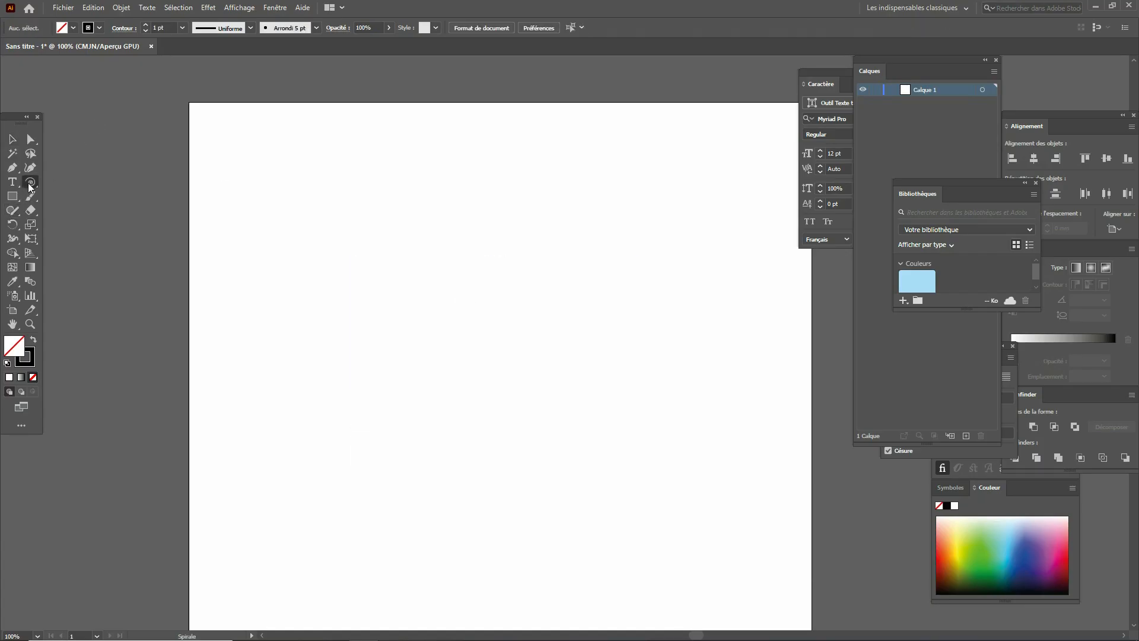
drag(500, 288, 588, 374)
key(v)
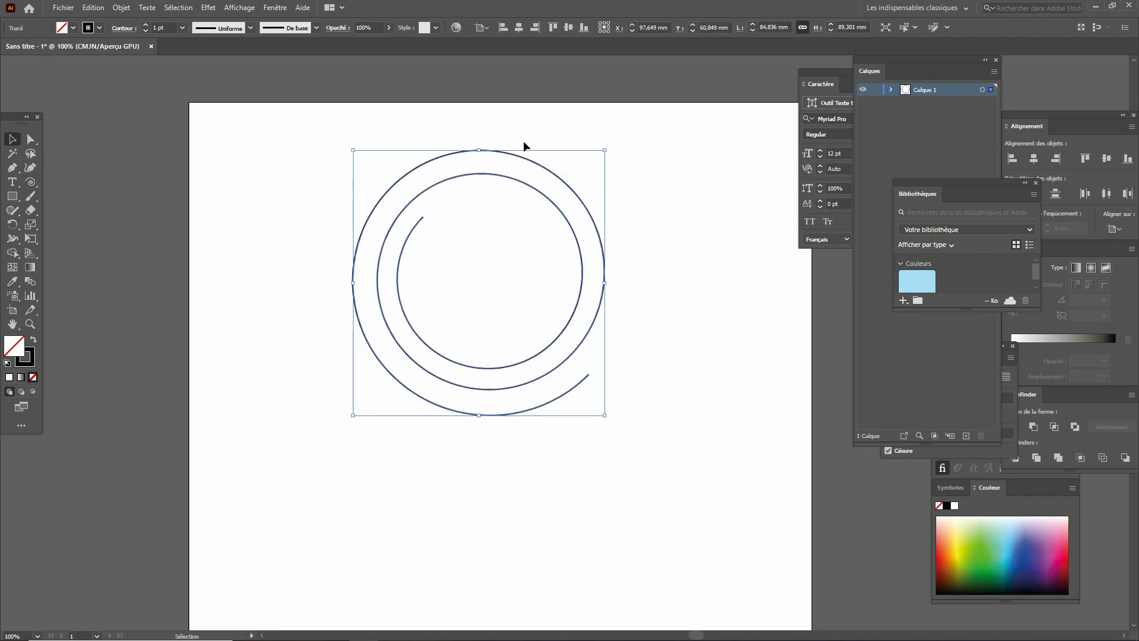
drag(507, 157, 526, 257)
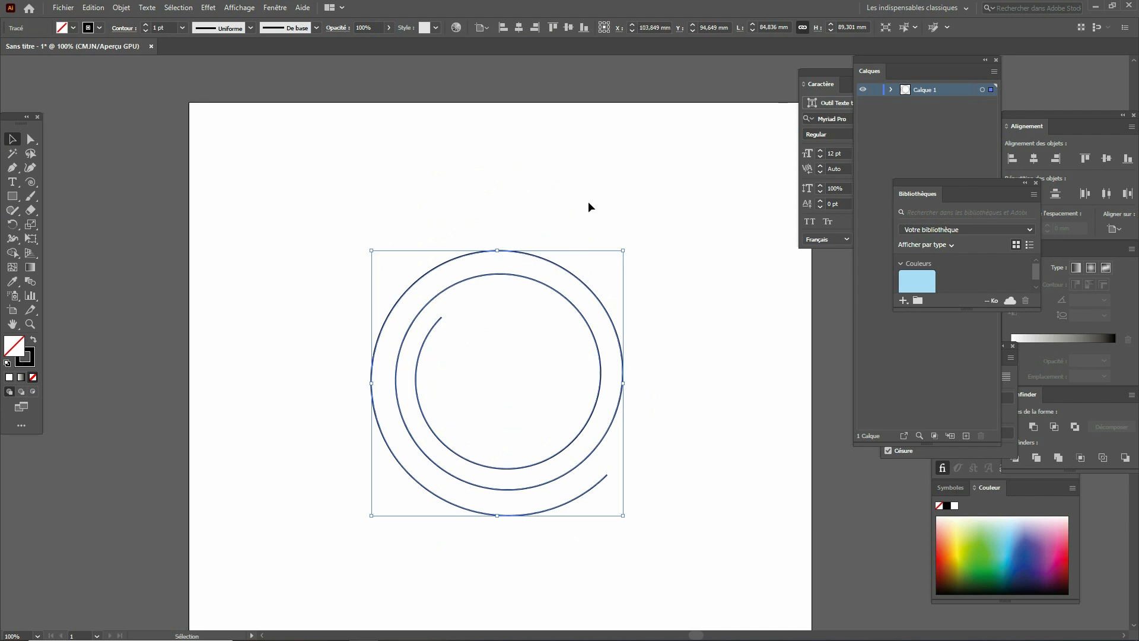
click(498, 214)
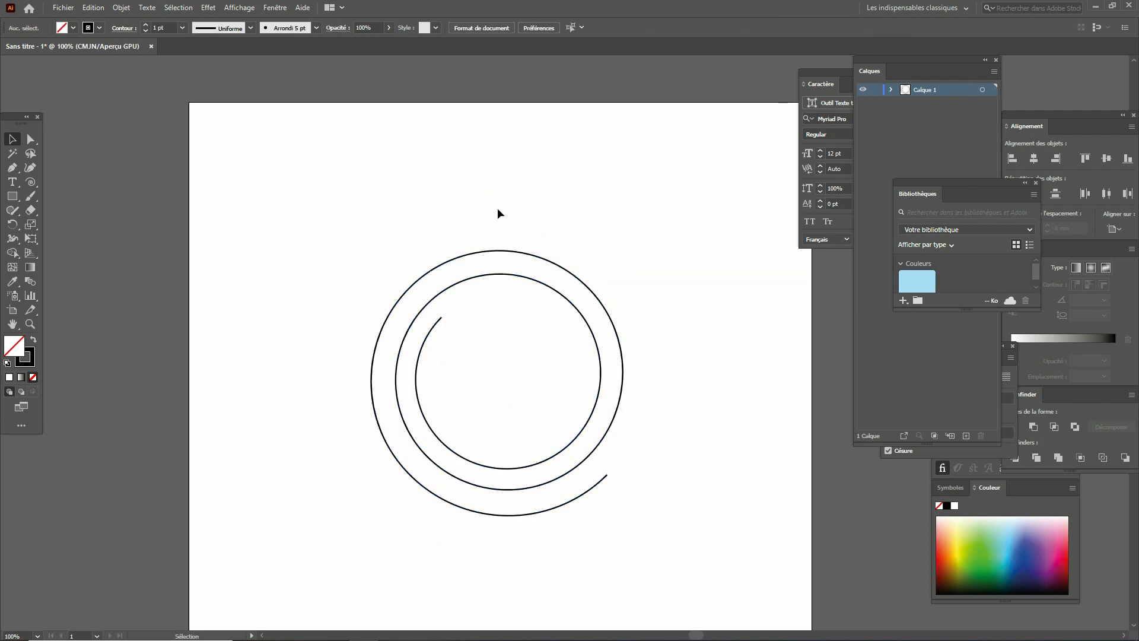
Step: Review the Spiral tool's radius, decay and segment settings, and cancel without creating another spiral
click(31, 182)
click(280, 182)
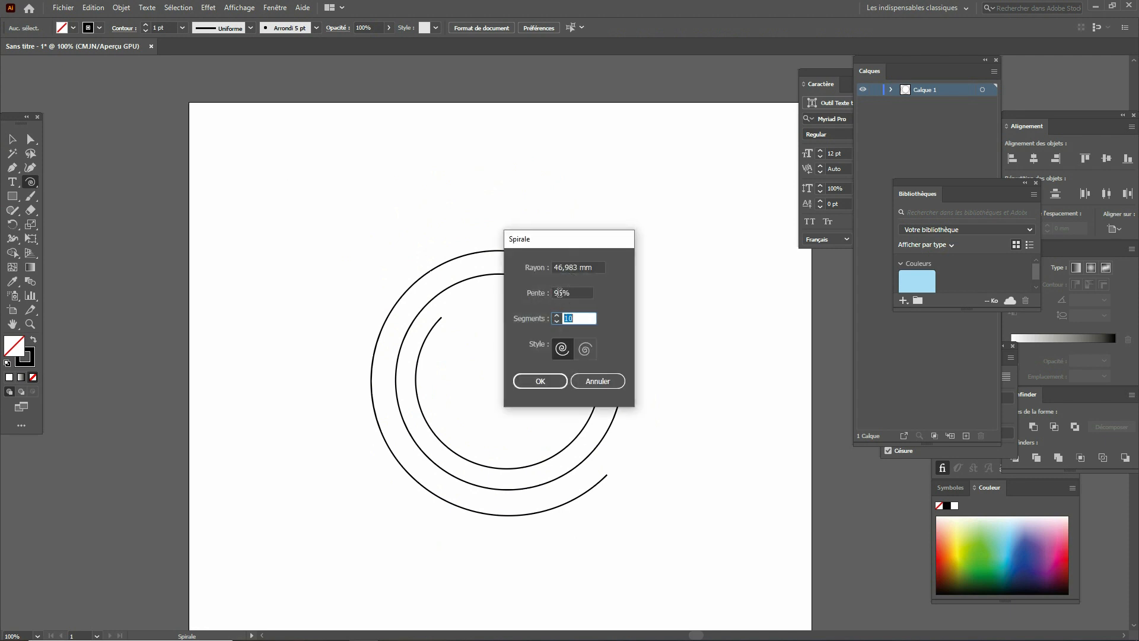
drag(582, 293, 552, 294)
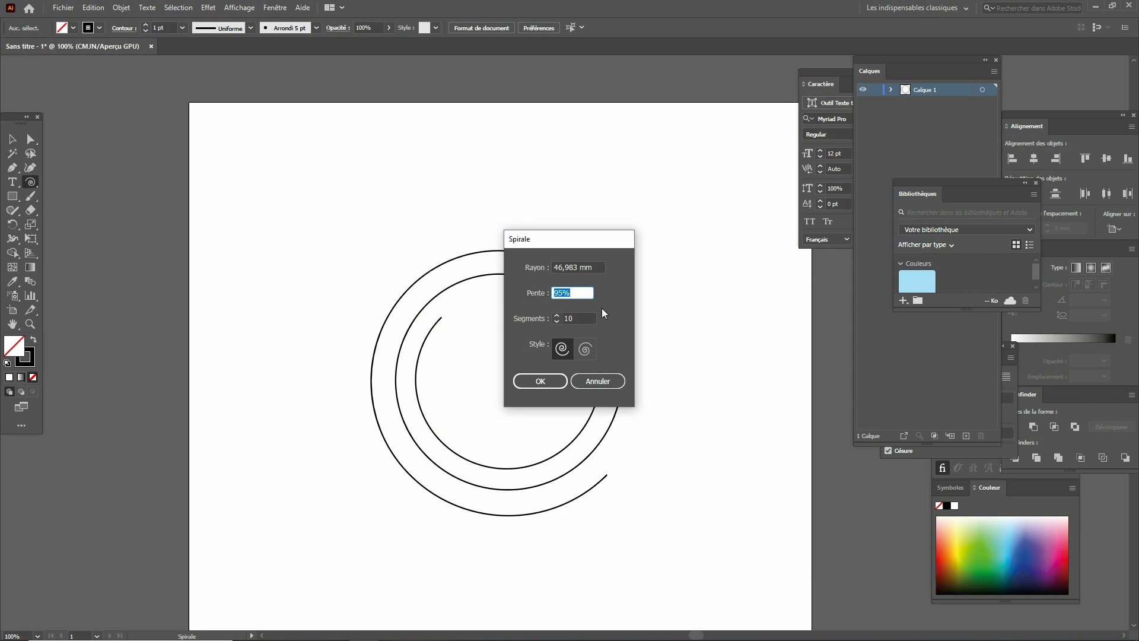
click(605, 379)
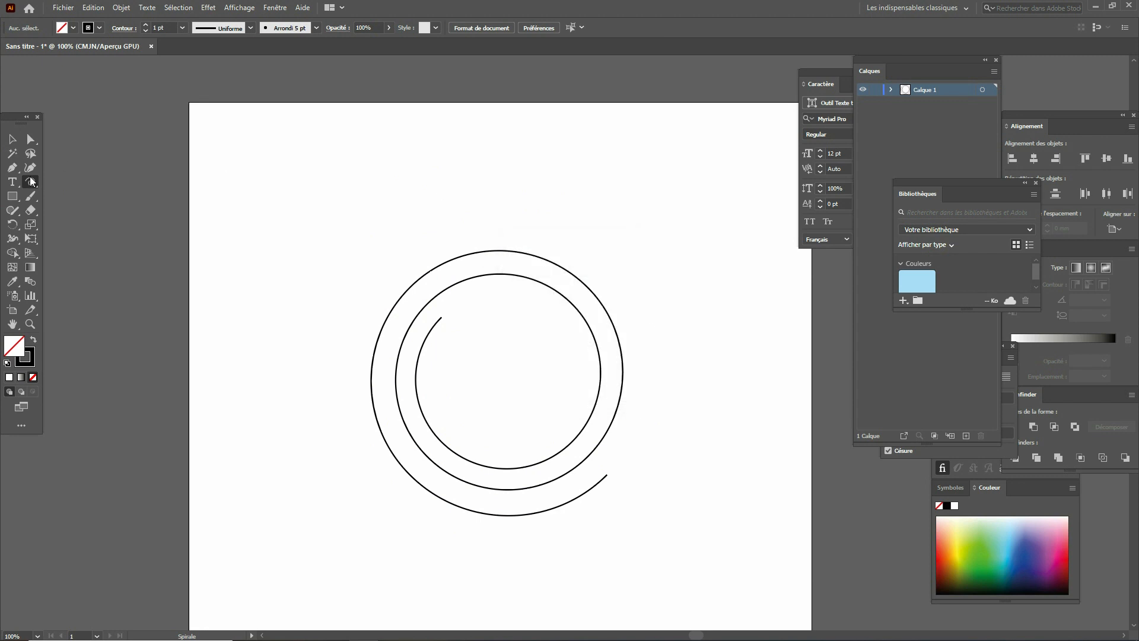
Step: Select the entire spiral on the artboard and copy it
click(12, 139)
drag(346, 243, 652, 498)
click(651, 494)
key(ctrl+a)
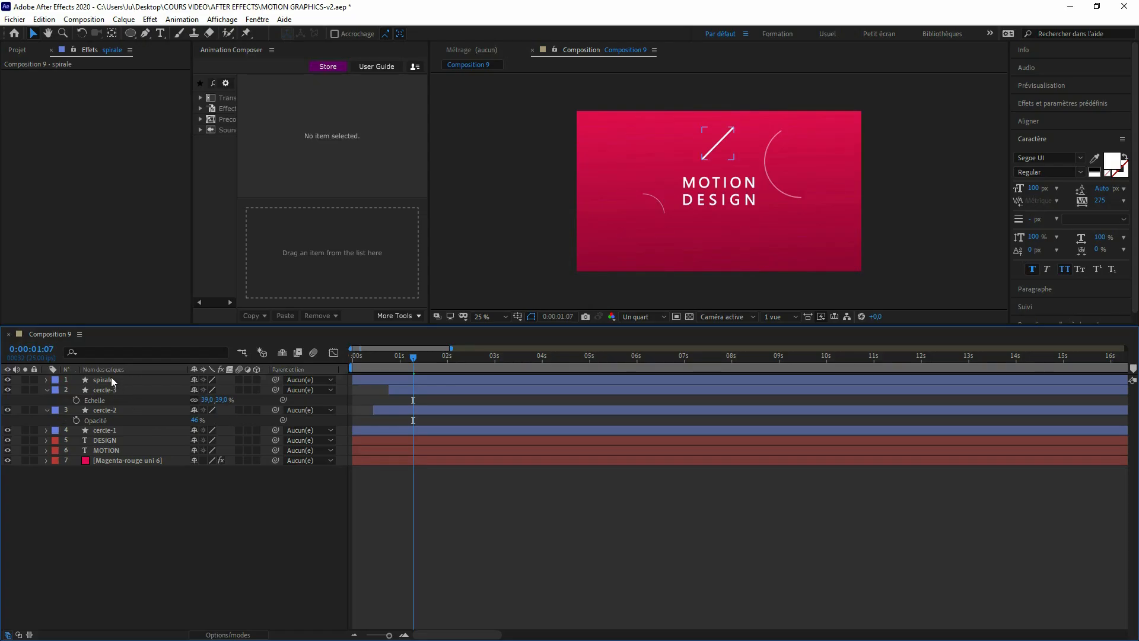
Step: Back in After Effects, paste the copied spiral into the Tracé property of the spirale layer's Forme 1
click(110, 380)
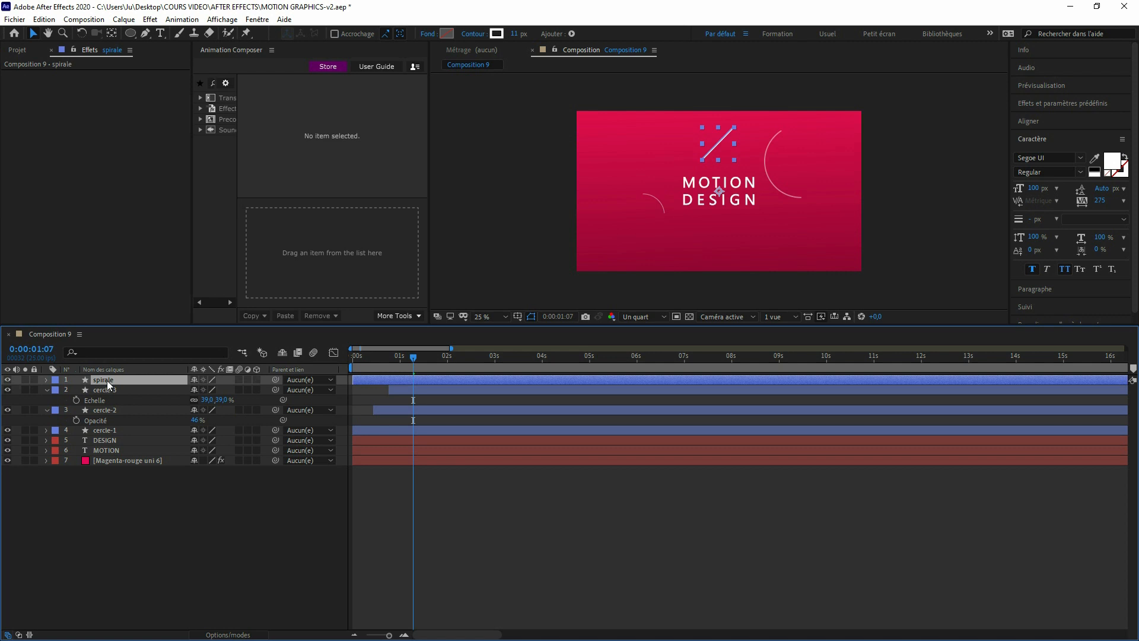
click(47, 380)
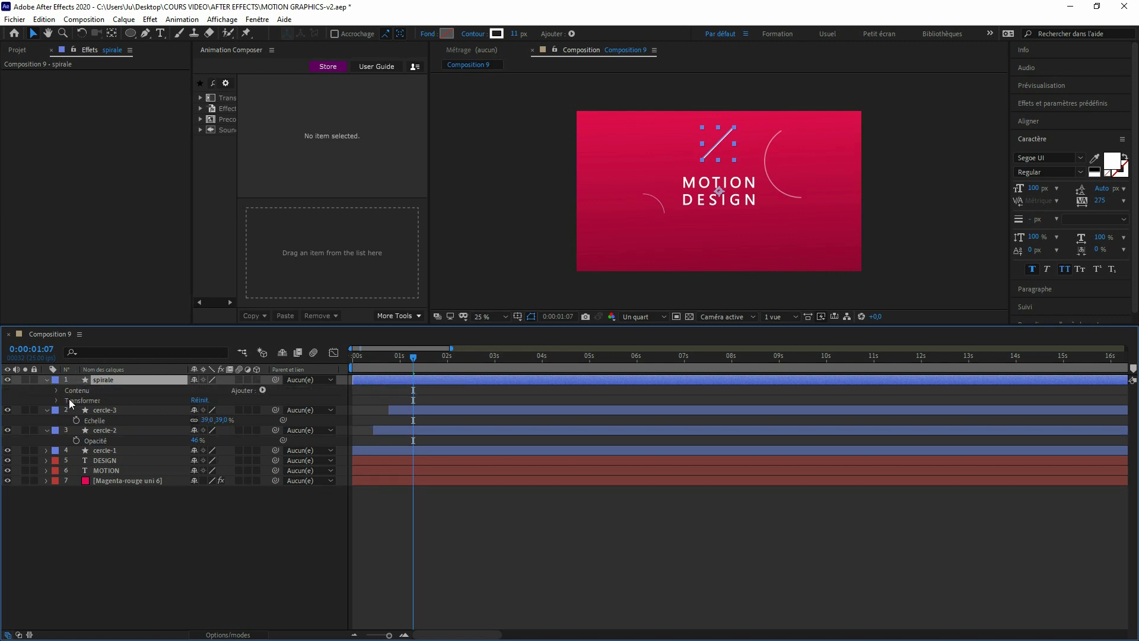
click(58, 391)
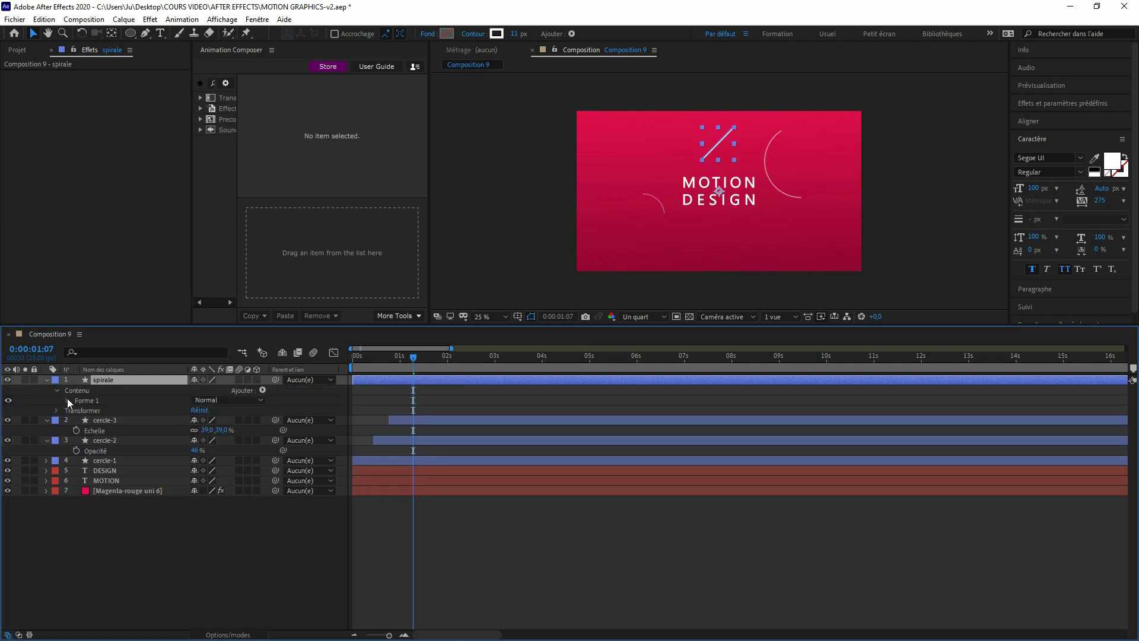
click(67, 400)
click(76, 410)
click(115, 421)
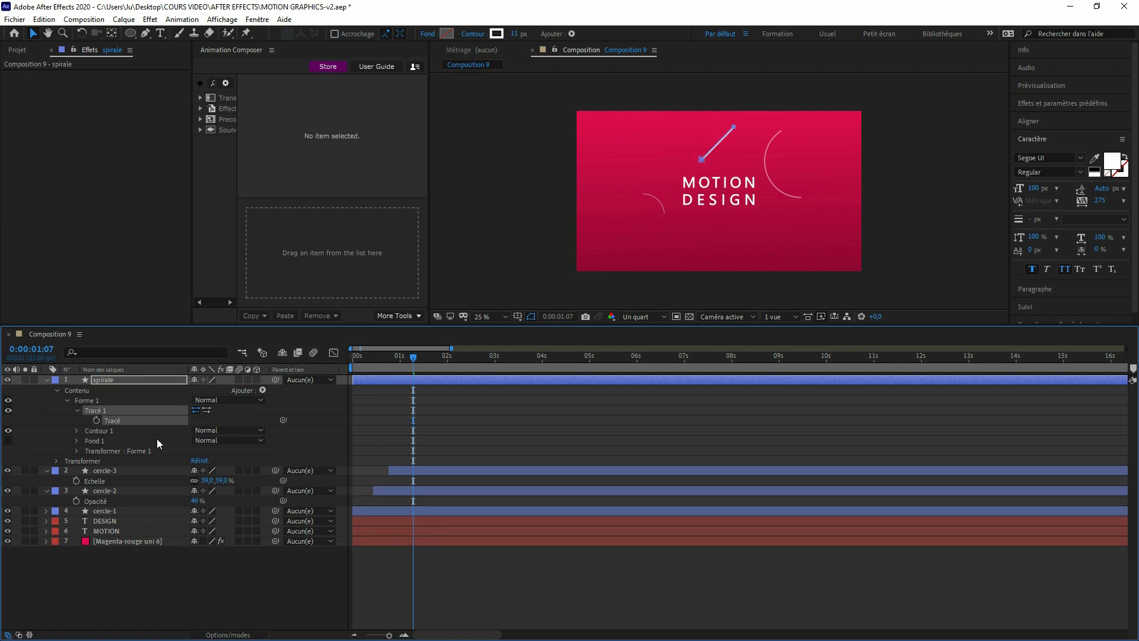
key(ctrl+v)
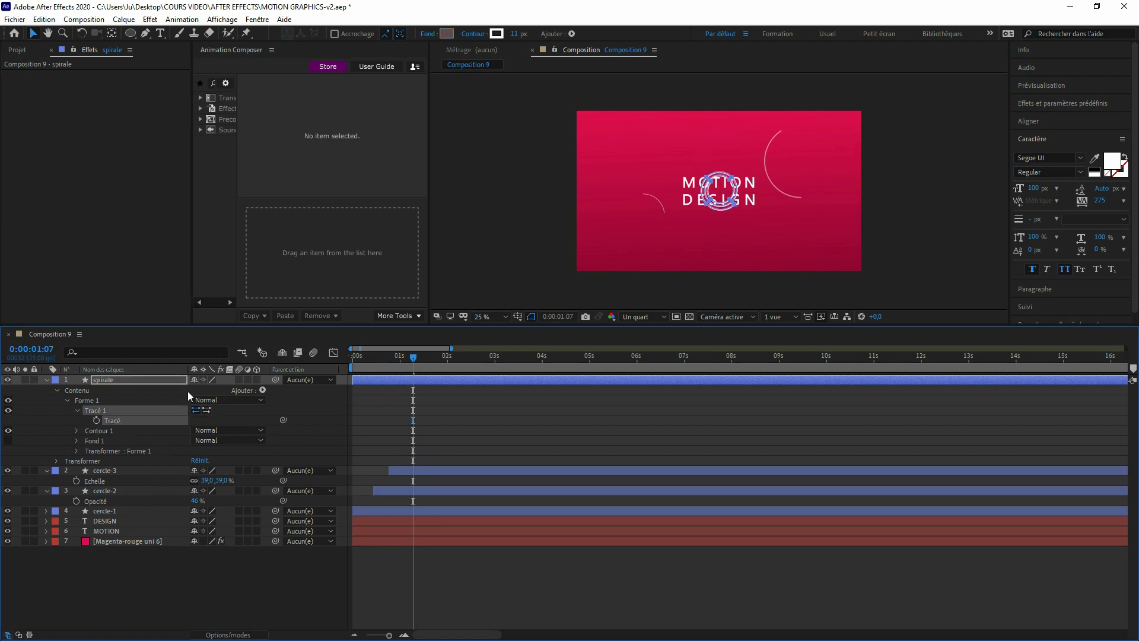
Step: Scale the spirale layer to 365 % and set its stroke width to 3 px
click(57, 461)
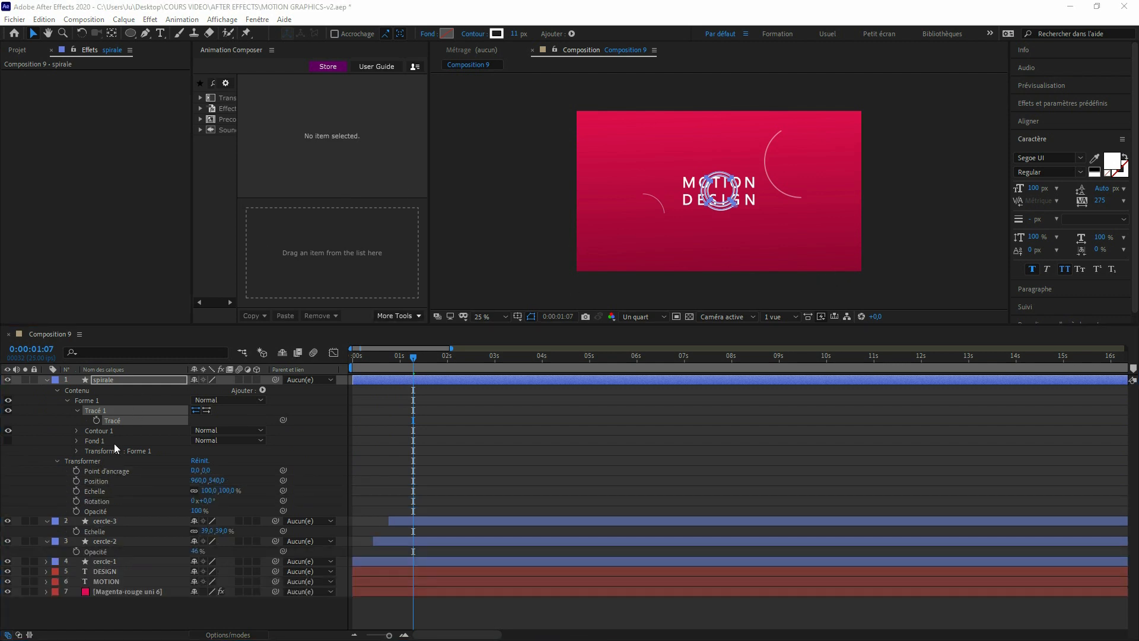
drag(229, 490, 333, 470)
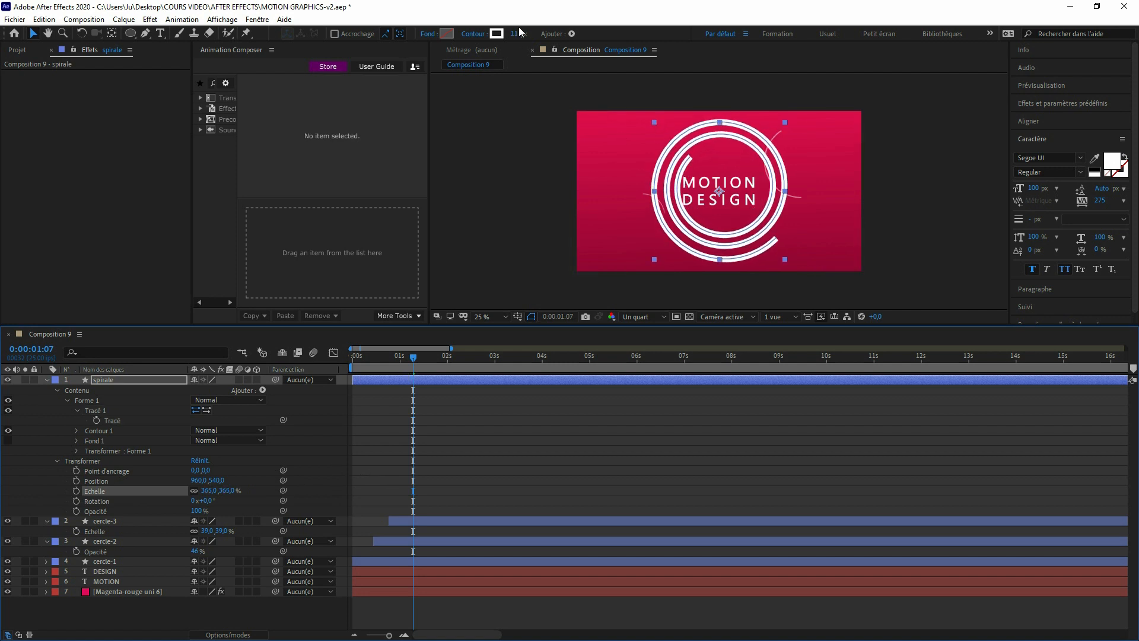
drag(515, 33, 505, 38)
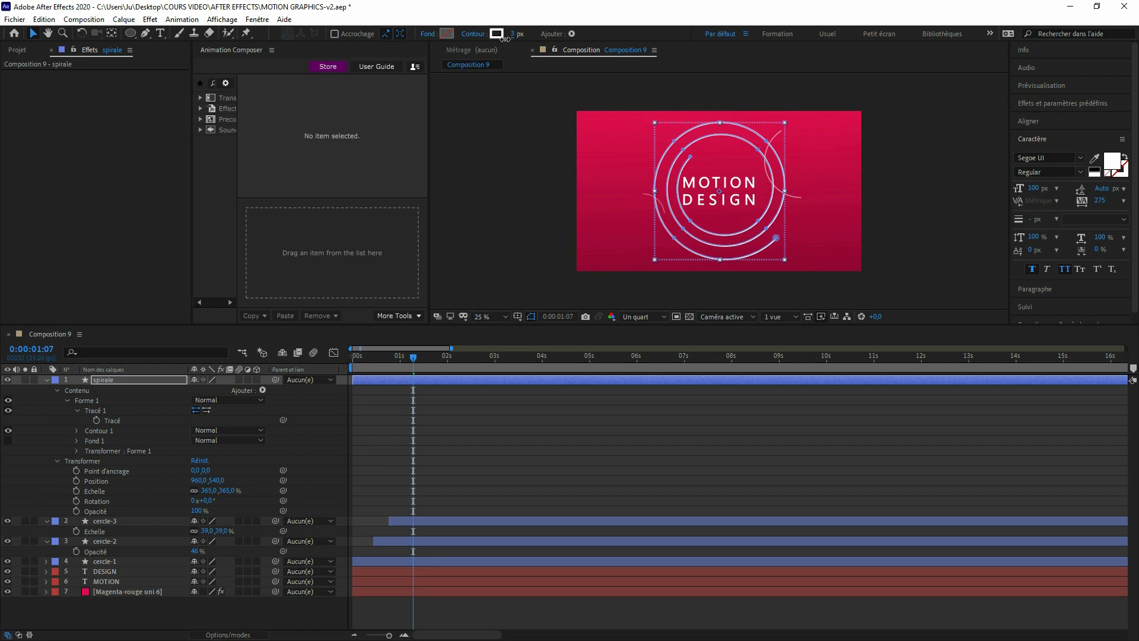
click(512, 179)
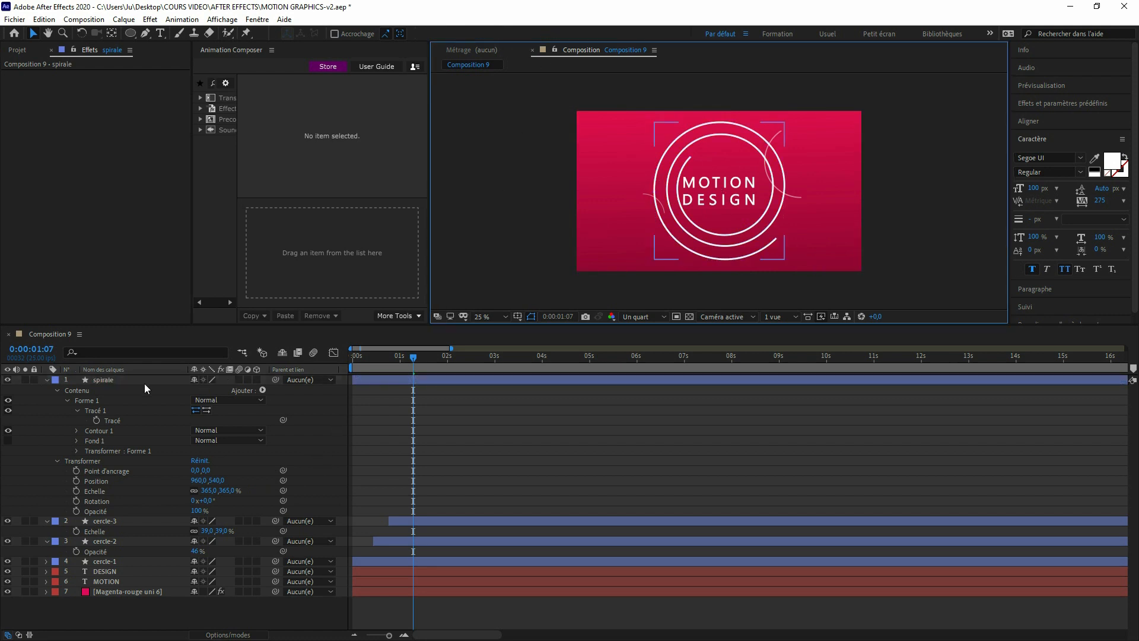
Step: Nudge the spirale layer left to position 916, 540 so that it surrounds the title
click(122, 383)
key(Left)
key(Left)
key(Left)
key(Left)
key(Left)
key(Left)
key(Left)
key(Left)
key(Left)
key(Left)
key(Left)
key(Left)
key(Left)
key(Left)
key(Left)
key(Left)
key(Left)
key(Left)
key(Left)
key(Left)
key(Left)
key(Left)
key(Left)
key(Left)
key(Left)
key(Left)
key(Left)
key(Left)
key(Left)
key(Left)
key(Left)
key(Left)
key(Left)
key(Left)
key(Left)
key(Left)
key(Left)
key(Left)
key(Left)
key(Left)
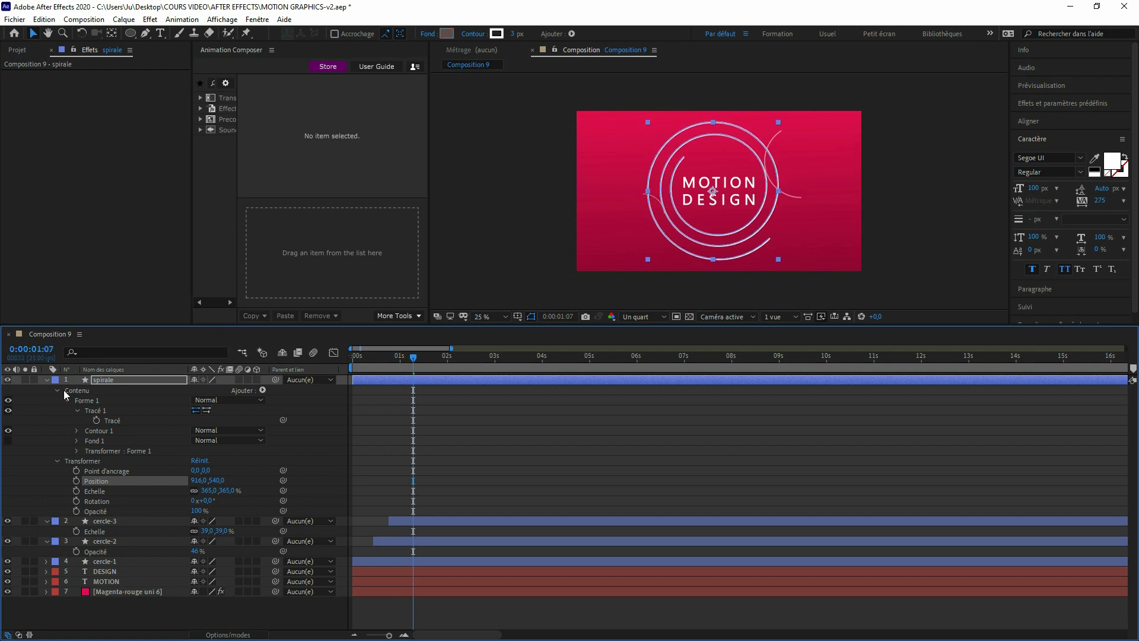
Step: Taper the spirale layer's Contour 1 stroke with a start length of 70 % and an end length of 3 %
click(77, 431)
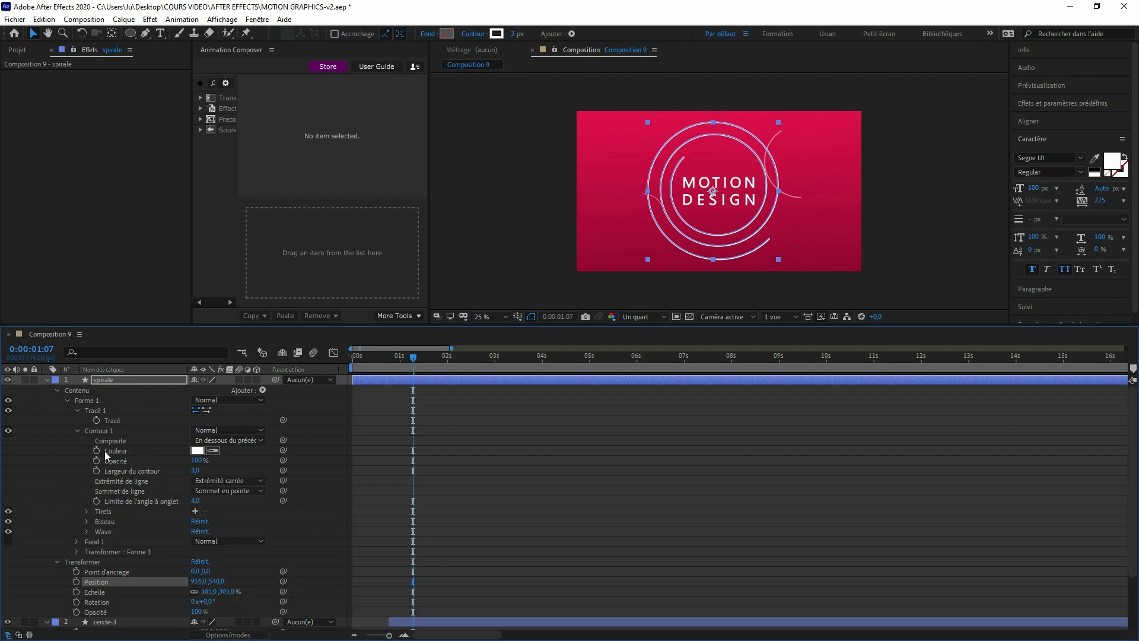
click(87, 522)
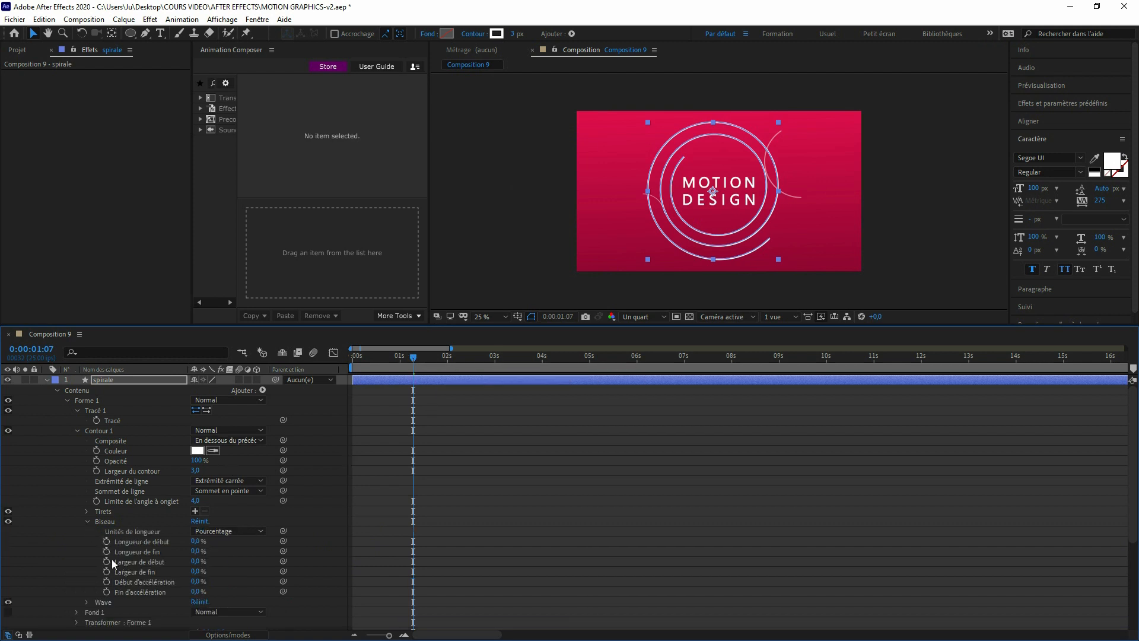
drag(194, 541, 281, 551)
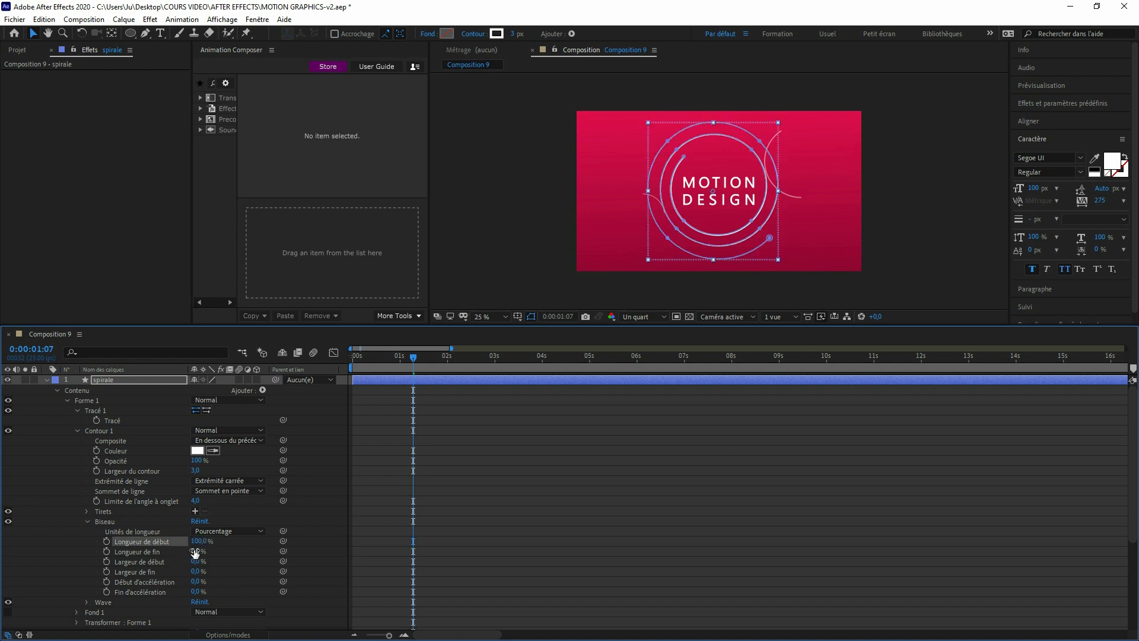
mouse_move(195, 552)
mouse_down()
mouse_move(239, 550)
mouse_move(186, 545)
mouse_up()
Step: Preview the composition from the first frame to check the tapered spiral
drag(414, 359, 353, 360)
click(505, 270)
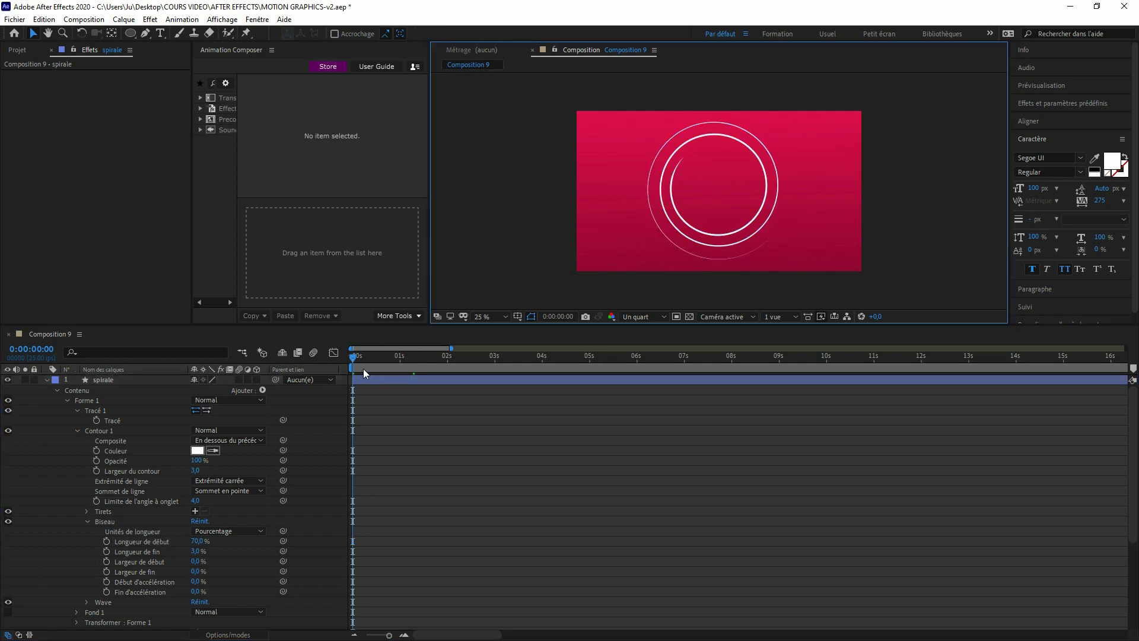
key(space)
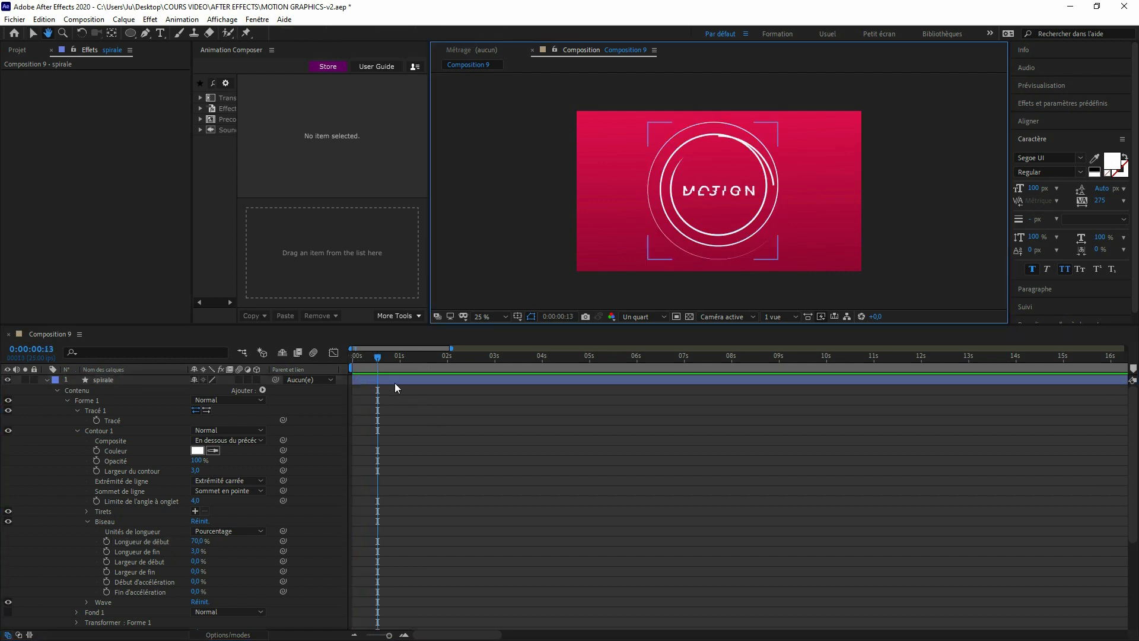
Step: Add a Réduire les tracés operator to the spirale layer's contents and reveal its settings
click(57, 392)
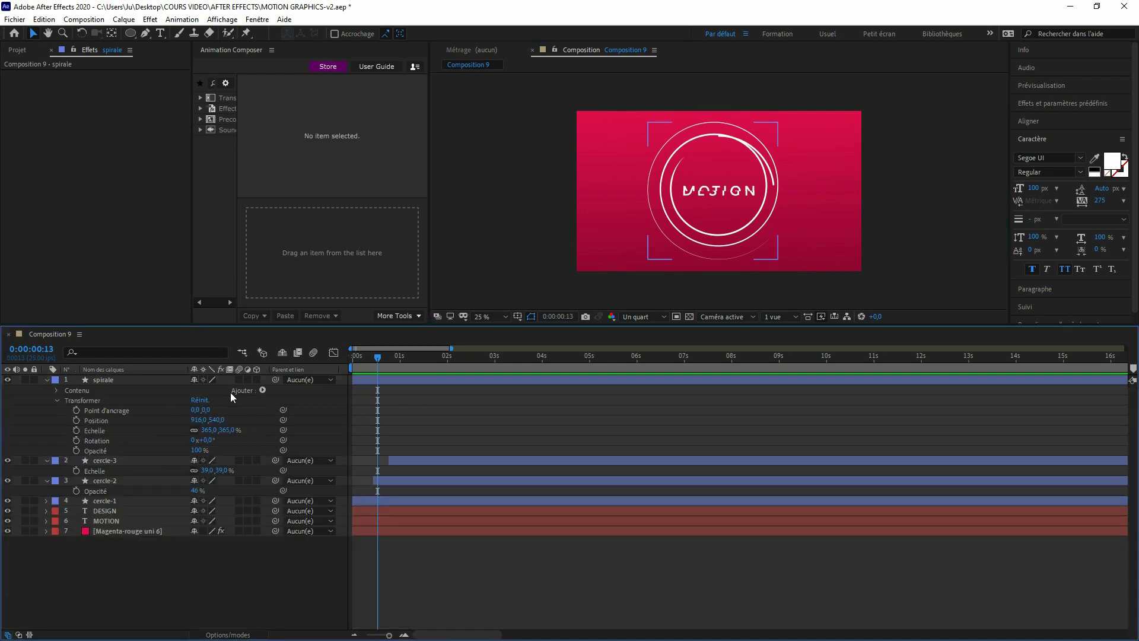
click(263, 390)
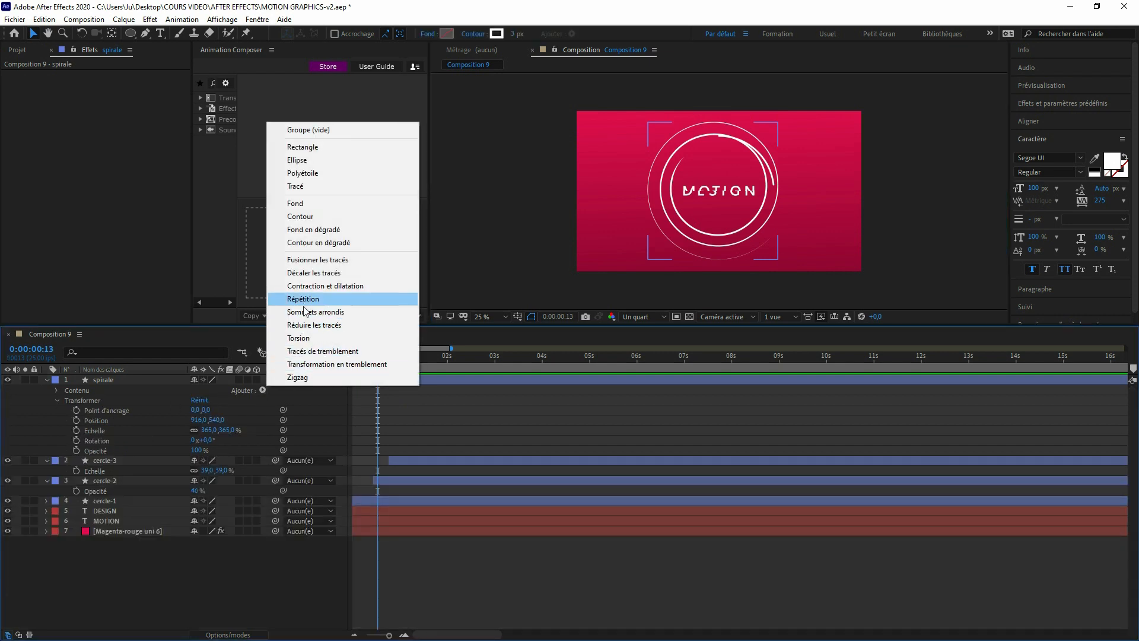
click(302, 325)
scroll(124, 504, down, 4)
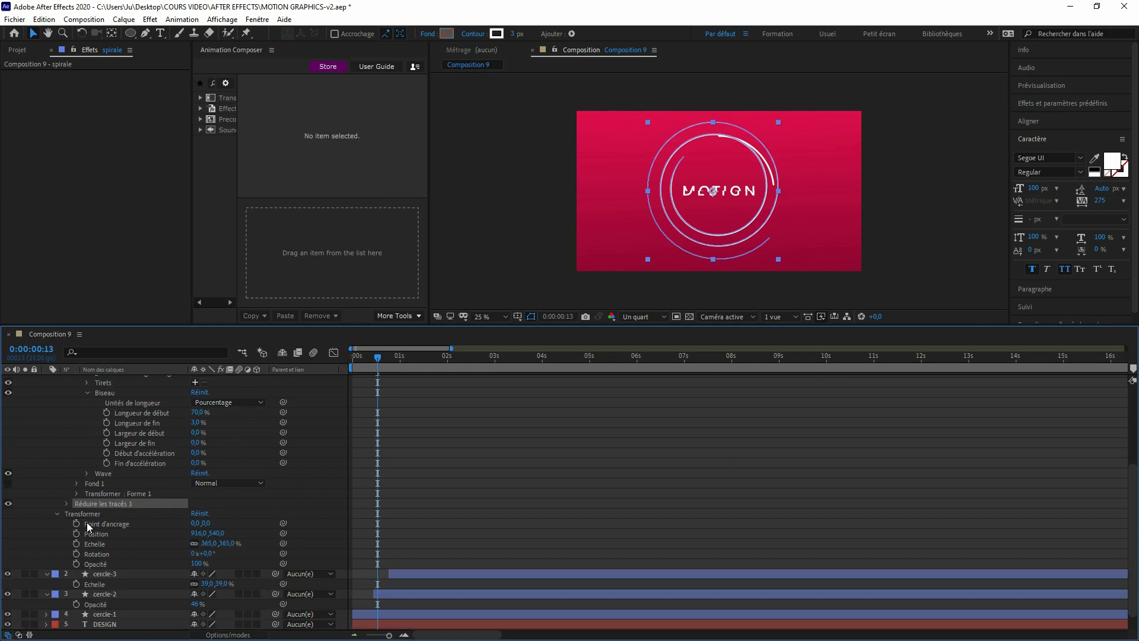
click(66, 504)
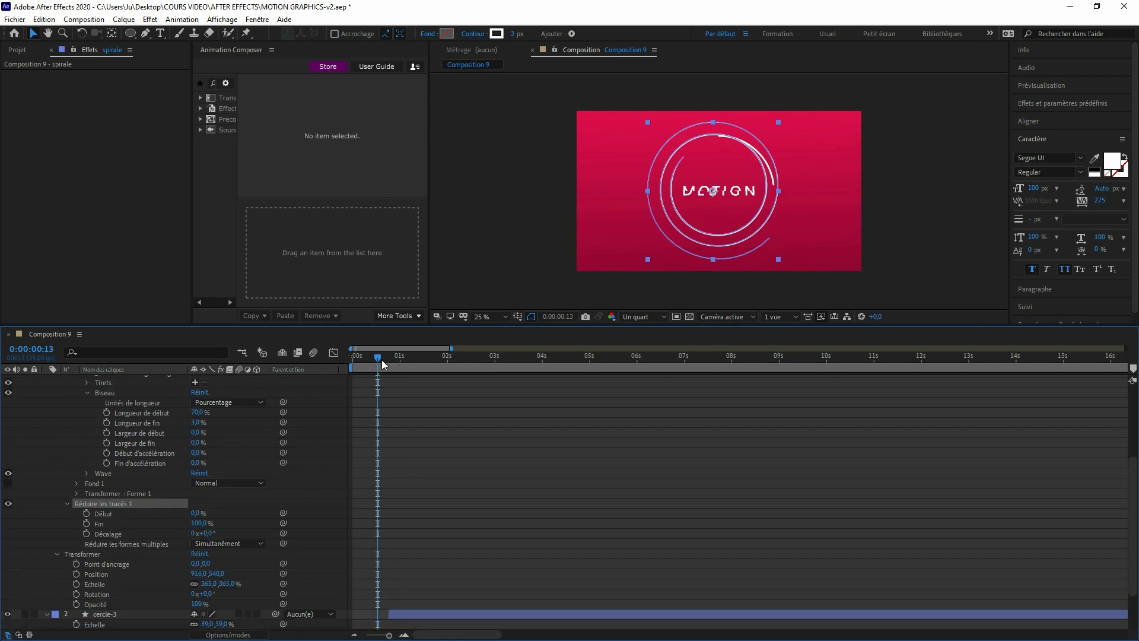
Step: At 0:00:00:16, nudge the spirale layer to position 924, 572
drag(379, 357, 386, 358)
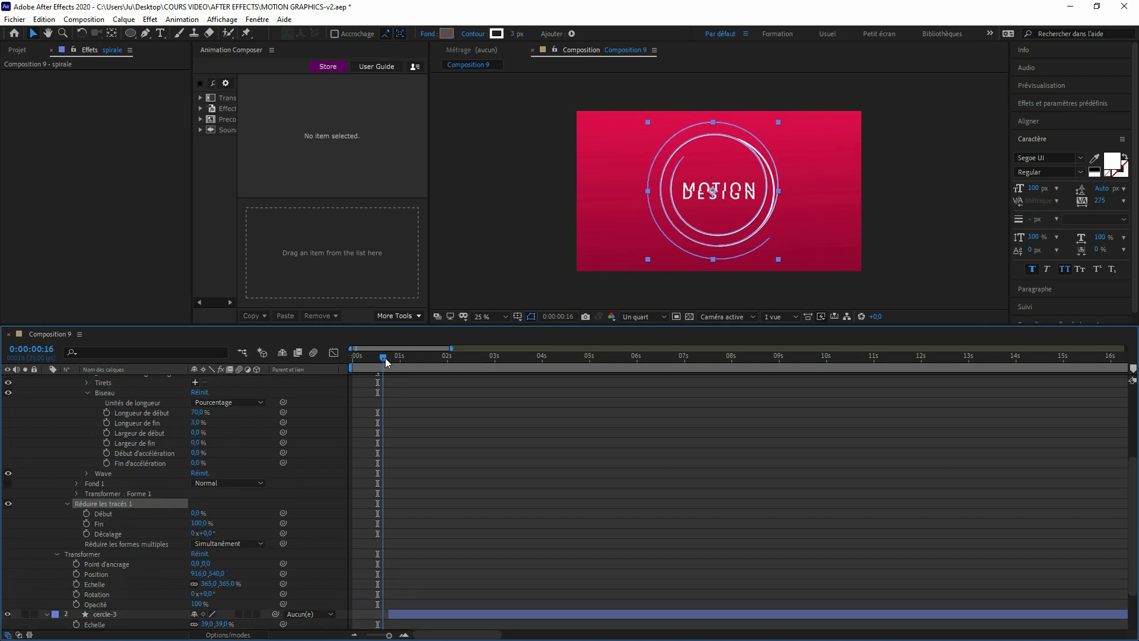
scroll(178, 427, up, 4)
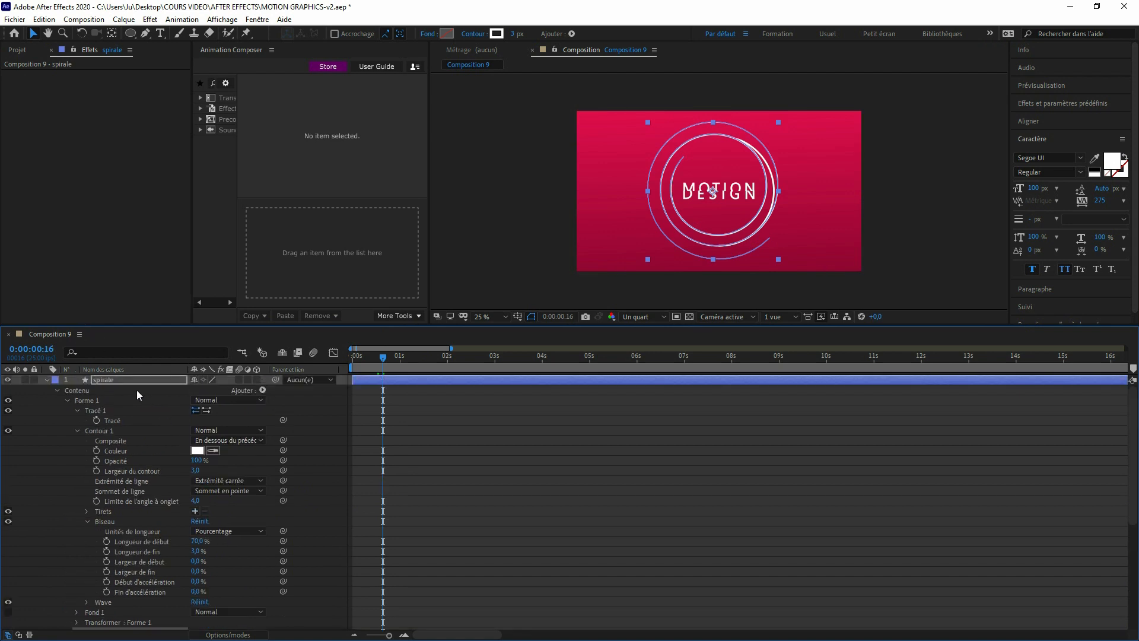
key(Return)
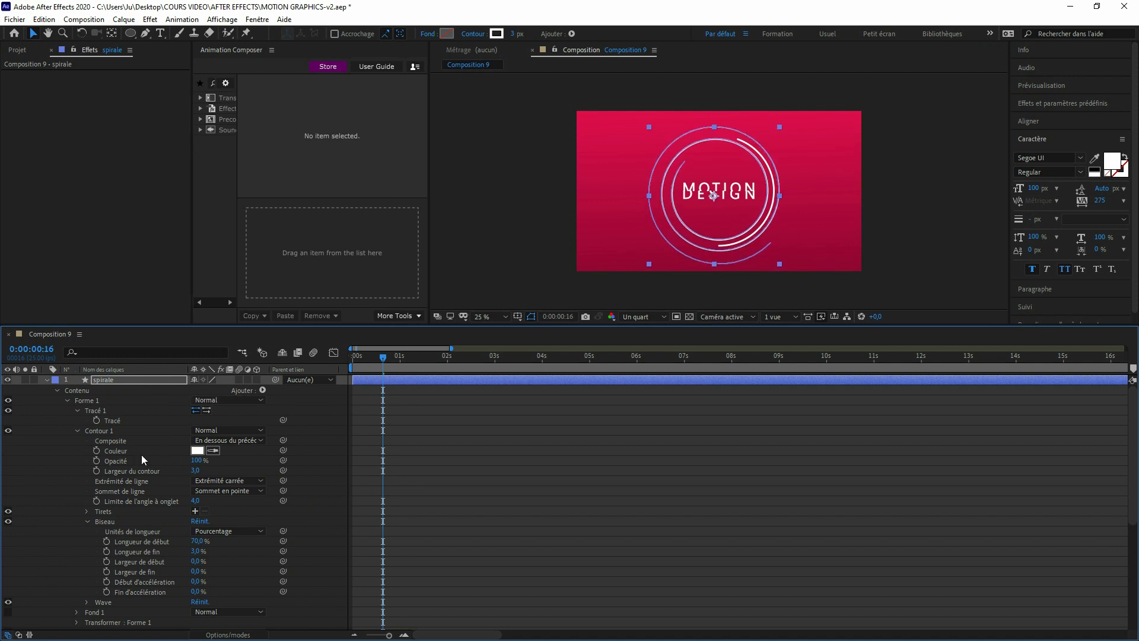
key(Return)
Step: Keyframe Fin of the spirale's Réduire les tracés 1 at 0 % on 0:00:00:22 and 100 % on 0:00:01:11
scroll(138, 469, down, 6)
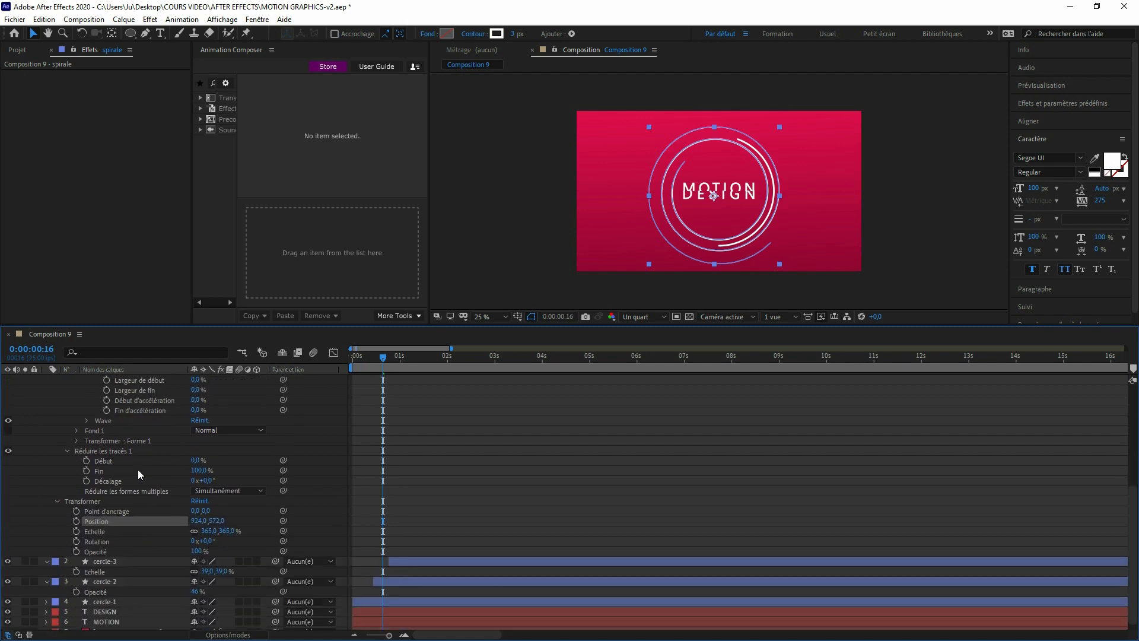
scroll(137, 469, down, 1)
scroll(137, 469, up, 3)
scroll(137, 469, down, 3)
click(109, 445)
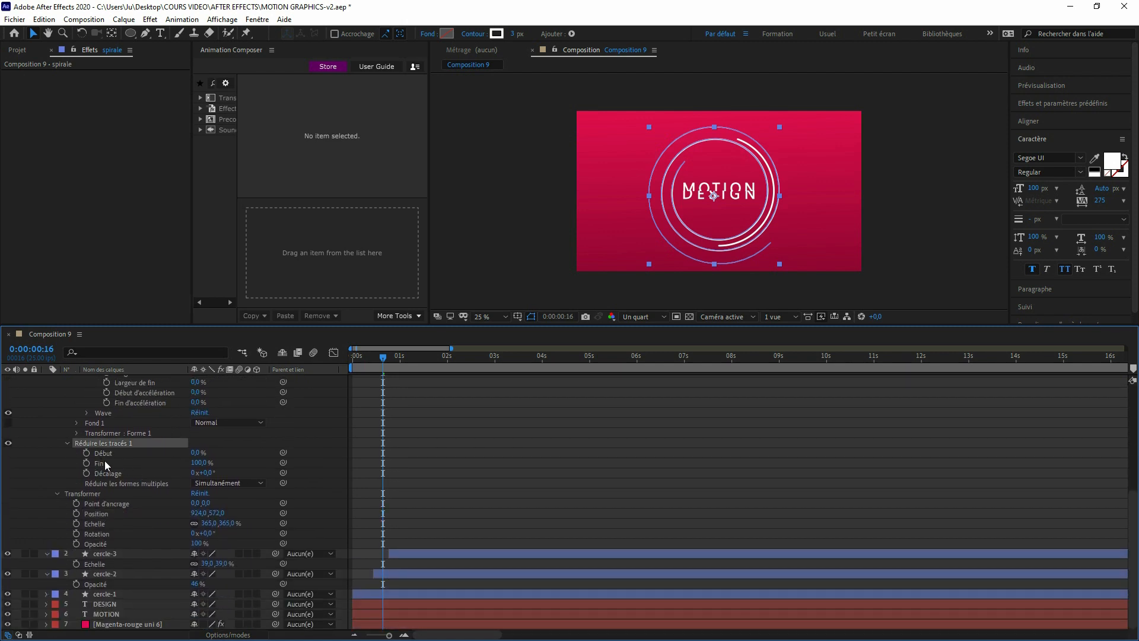
drag(382, 360, 402, 367)
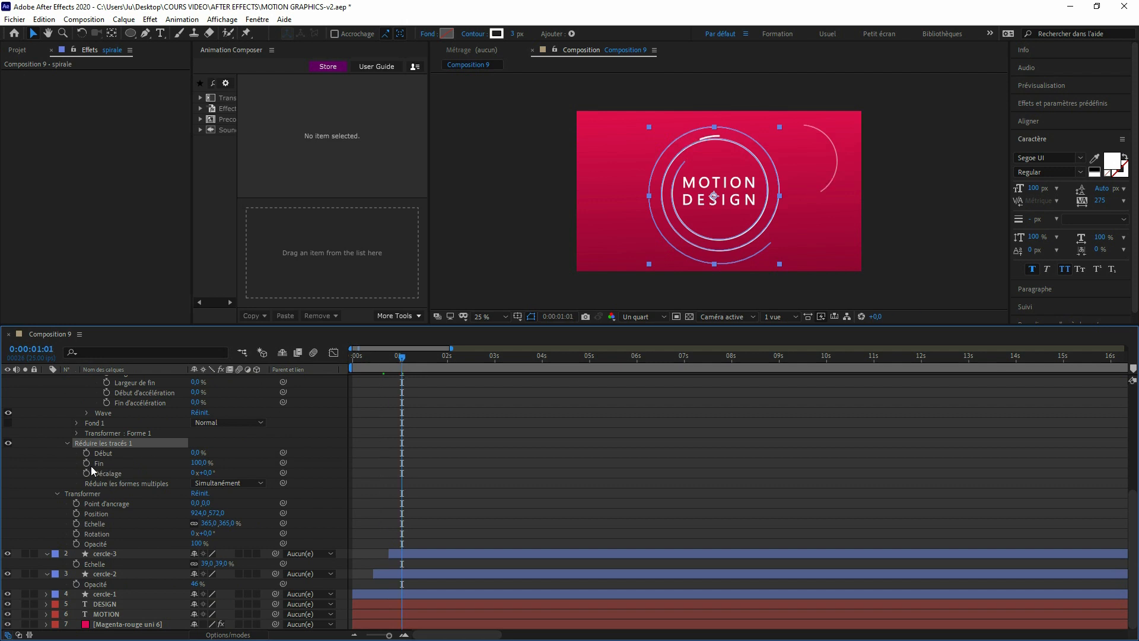
drag(404, 361, 425, 357)
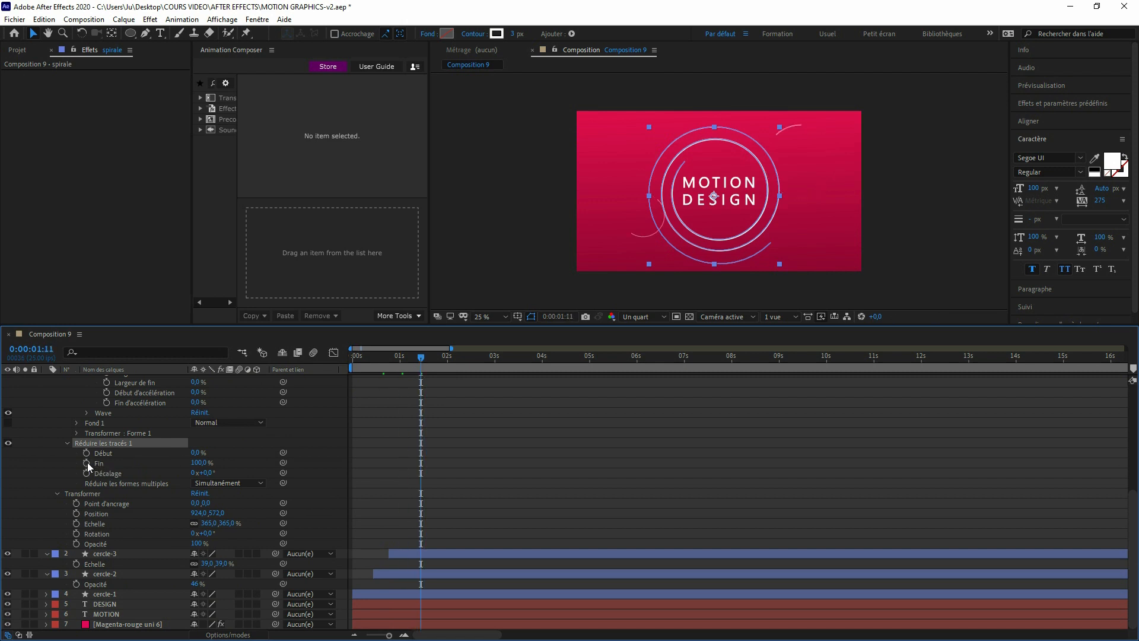
click(87, 464)
drag(421, 361, 394, 359)
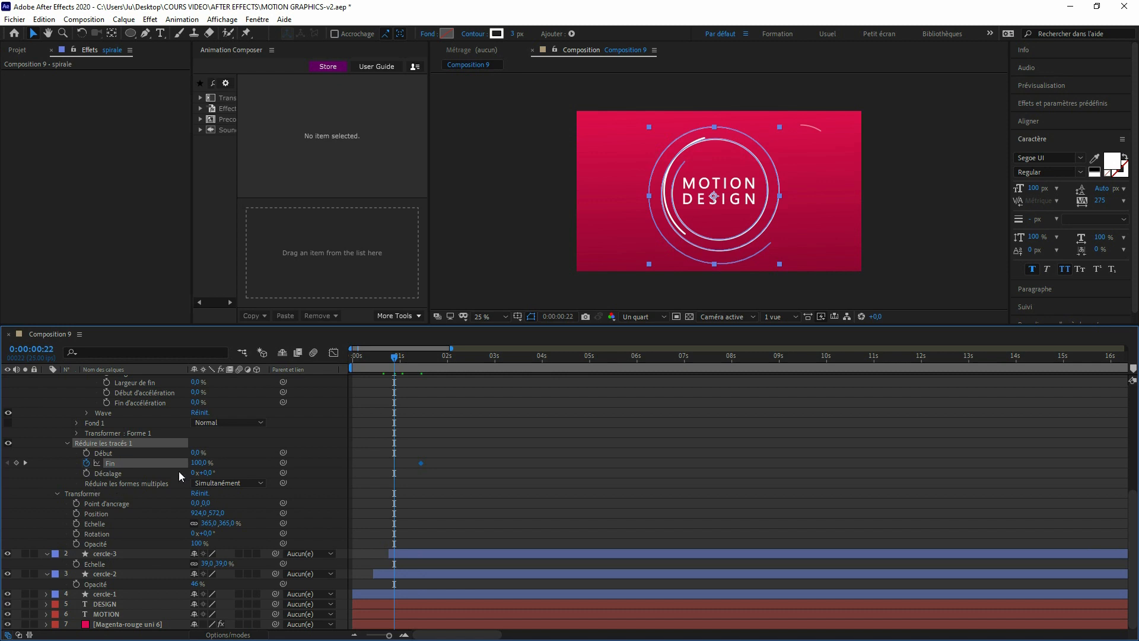
drag(198, 462, 132, 475)
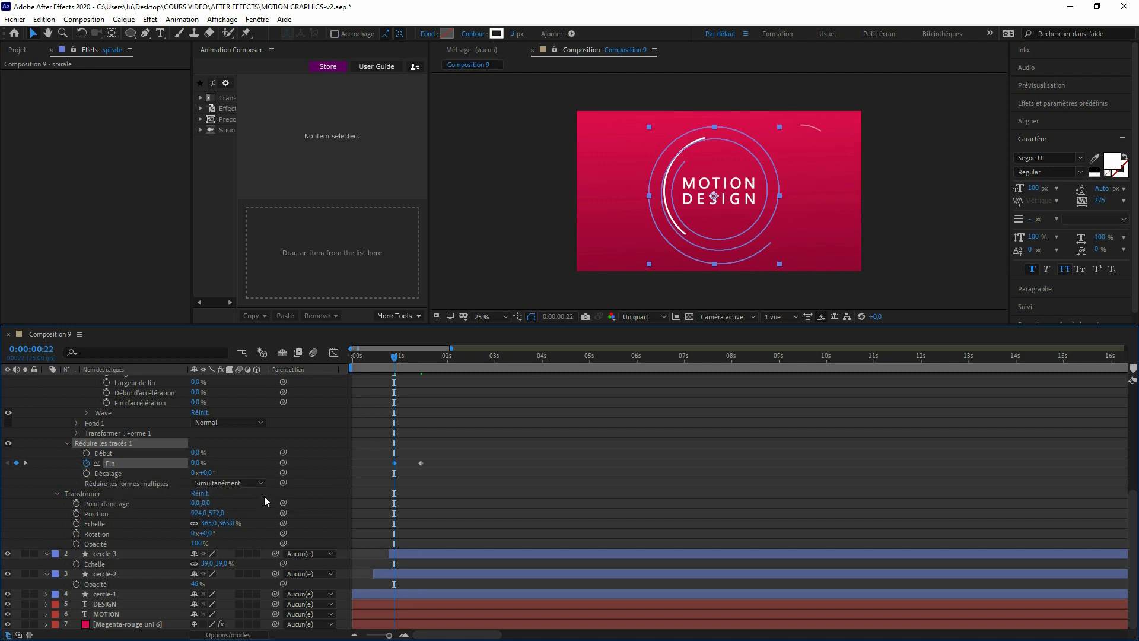
Step: Play back the composition to review the spiral being drawn
click(514, 492)
key(space)
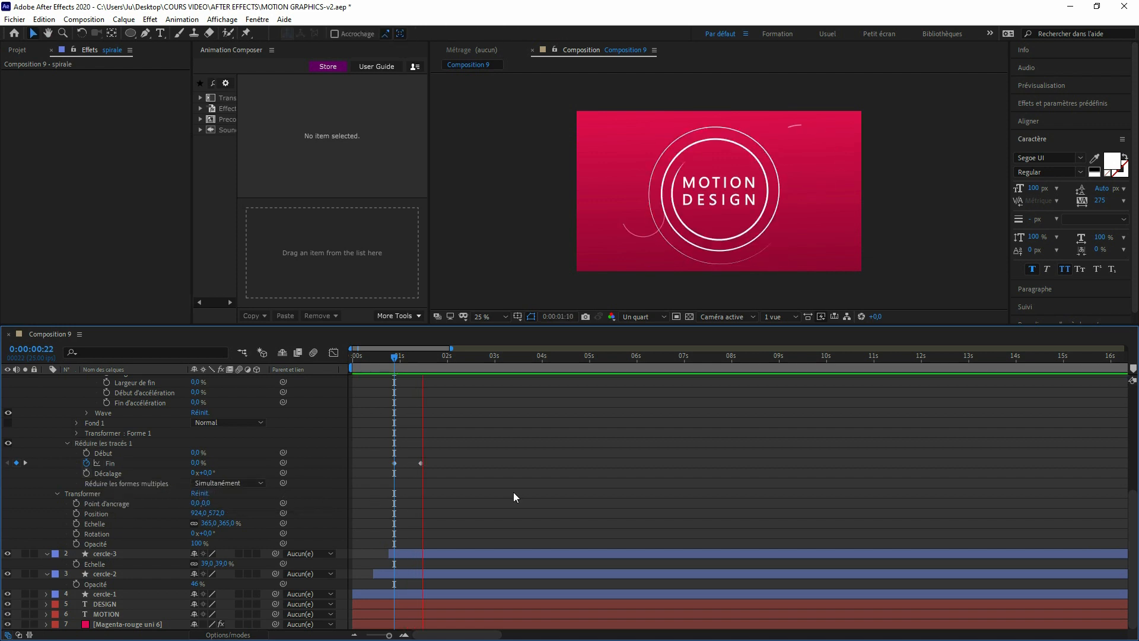
key(space)
Step: Keyframe Début of the spirale's Réduire les tracés 1 at 0 % on 0:00:01:02 and 100 % on 0:00:01:16
drag(455, 363, 403, 378)
click(51, 436)
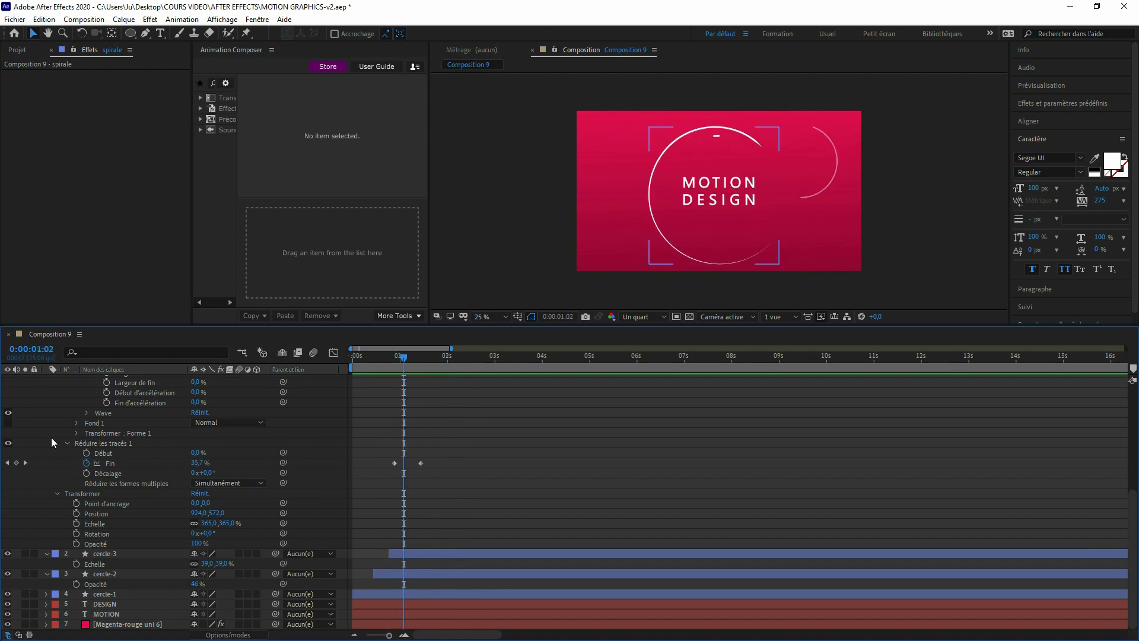
click(87, 453)
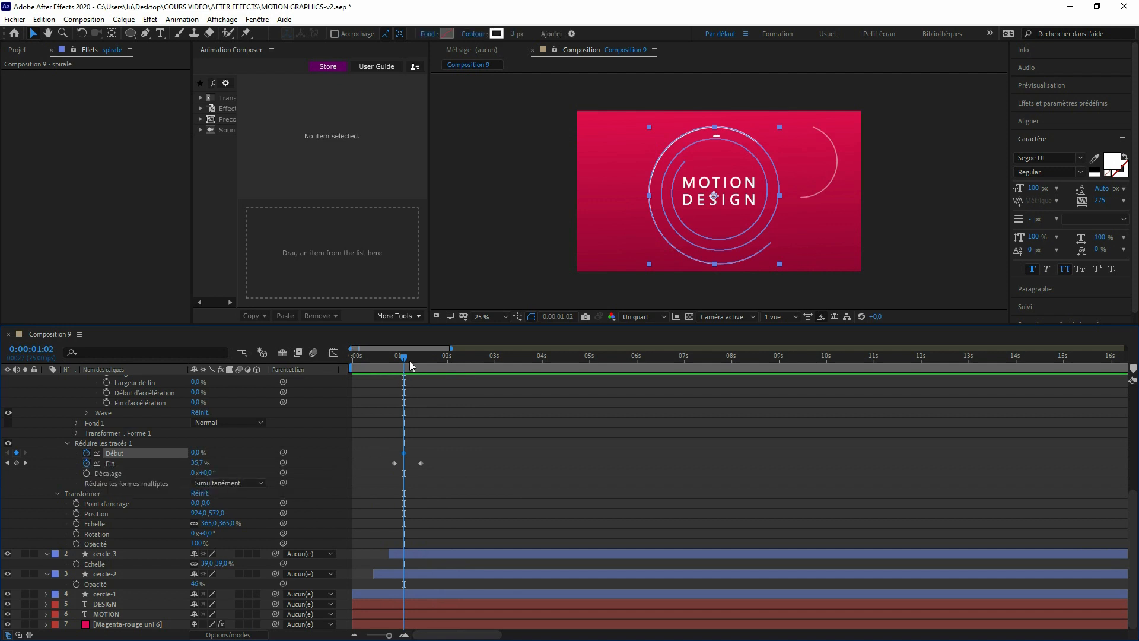
drag(404, 358, 430, 358)
drag(193, 453, 294, 455)
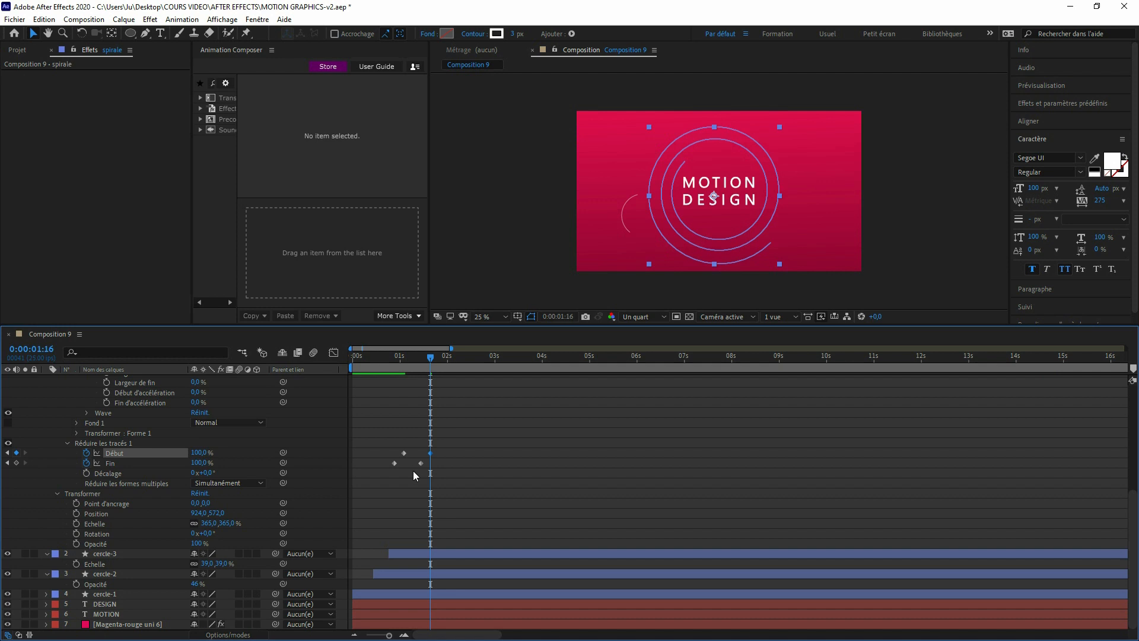
Step: Apply Easy Ease to all four Début and Fin keyframes of the spiral and preview the animation from the start
drag(447, 486, 387, 439)
key(F9)
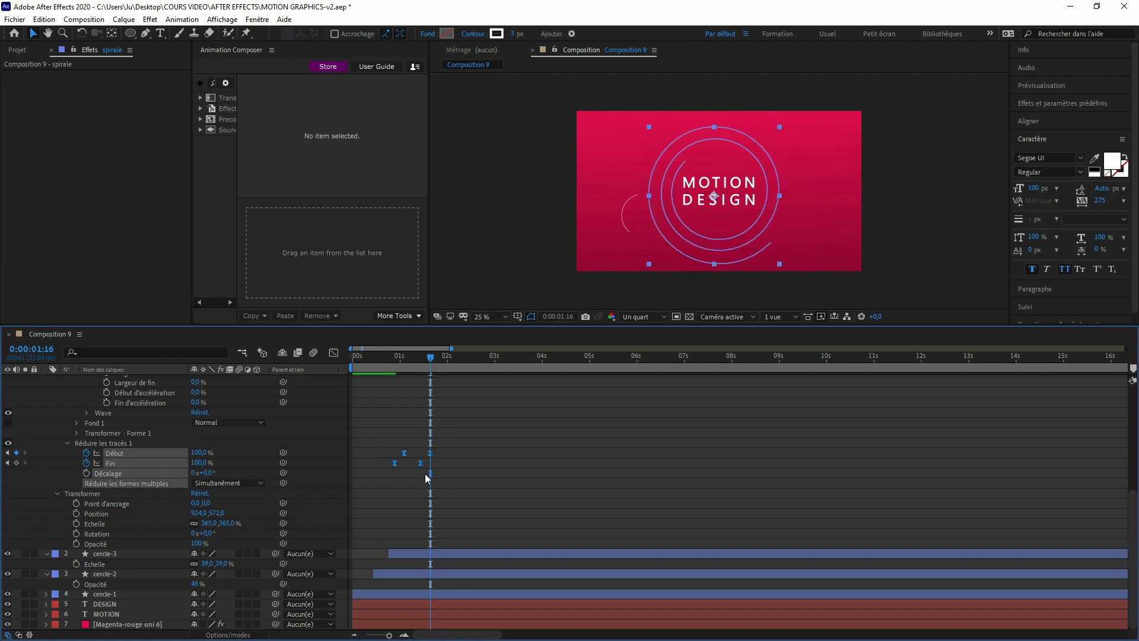
drag(431, 358, 380, 358)
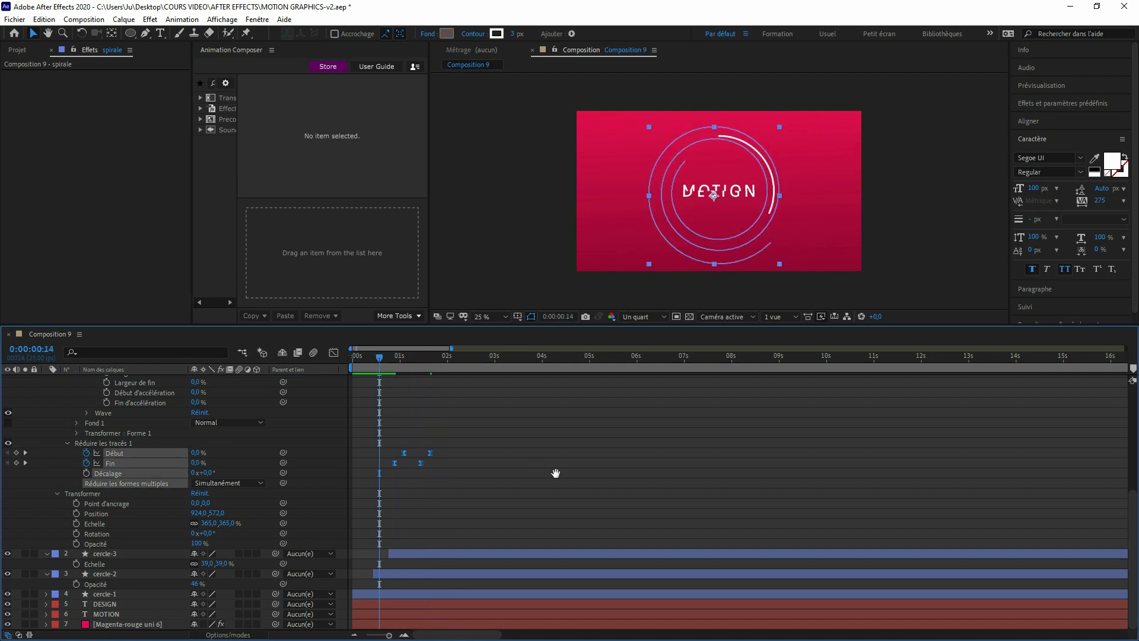
key(space)
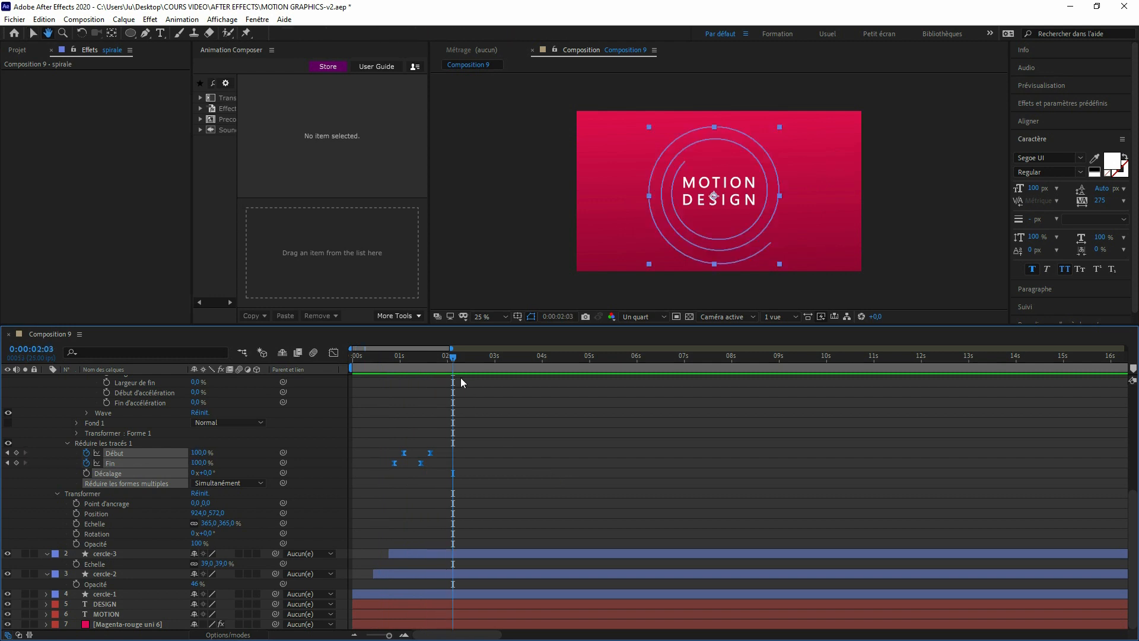
key(Home)
key(space)
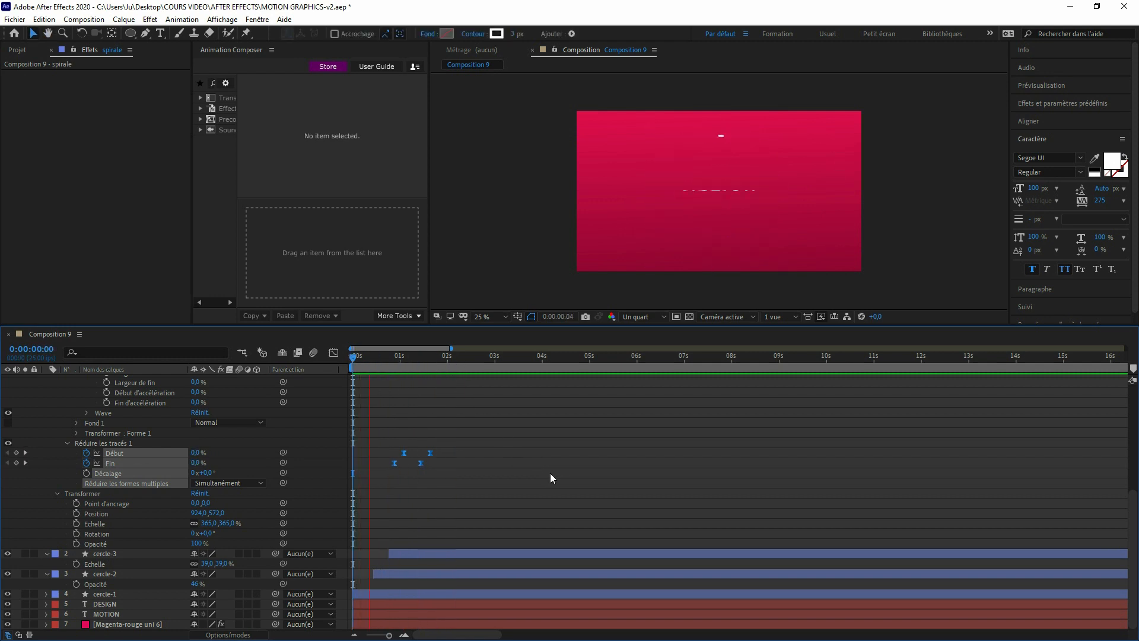
key(space)
Step: Save the project, then collapse and deselect the spirale layer
key(ctrl+s)
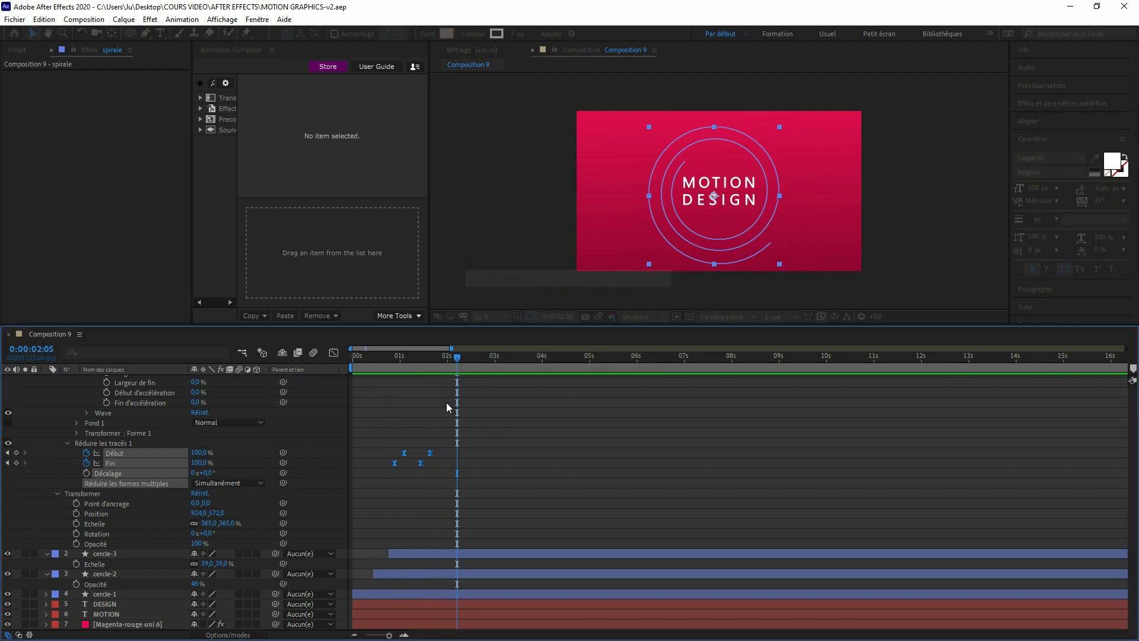
scroll(151, 459, up, 6)
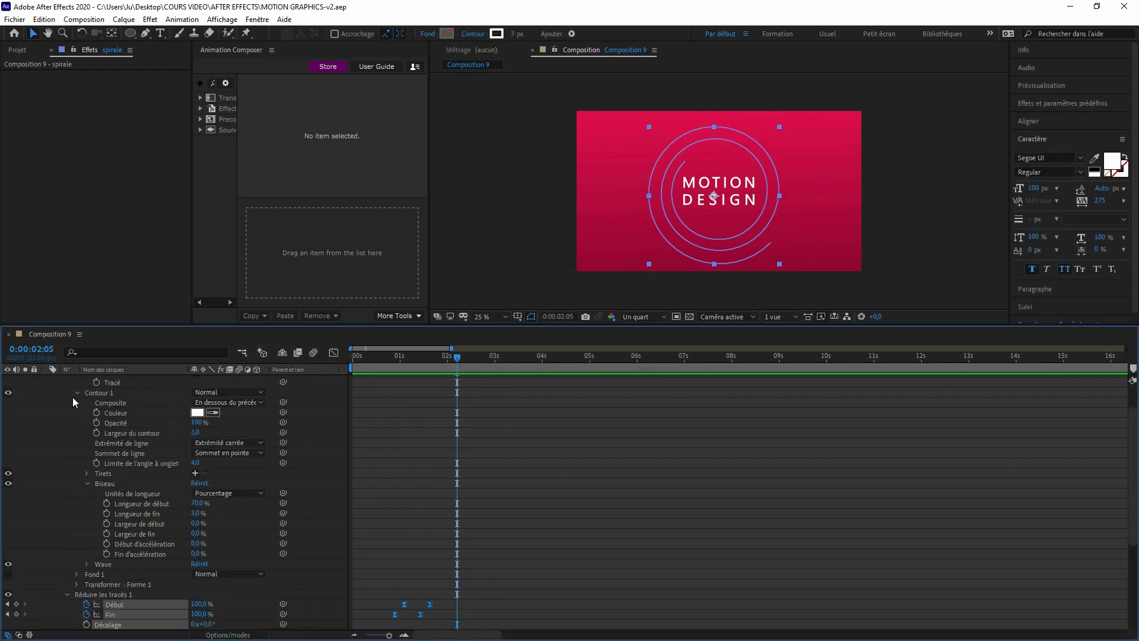
click(47, 379)
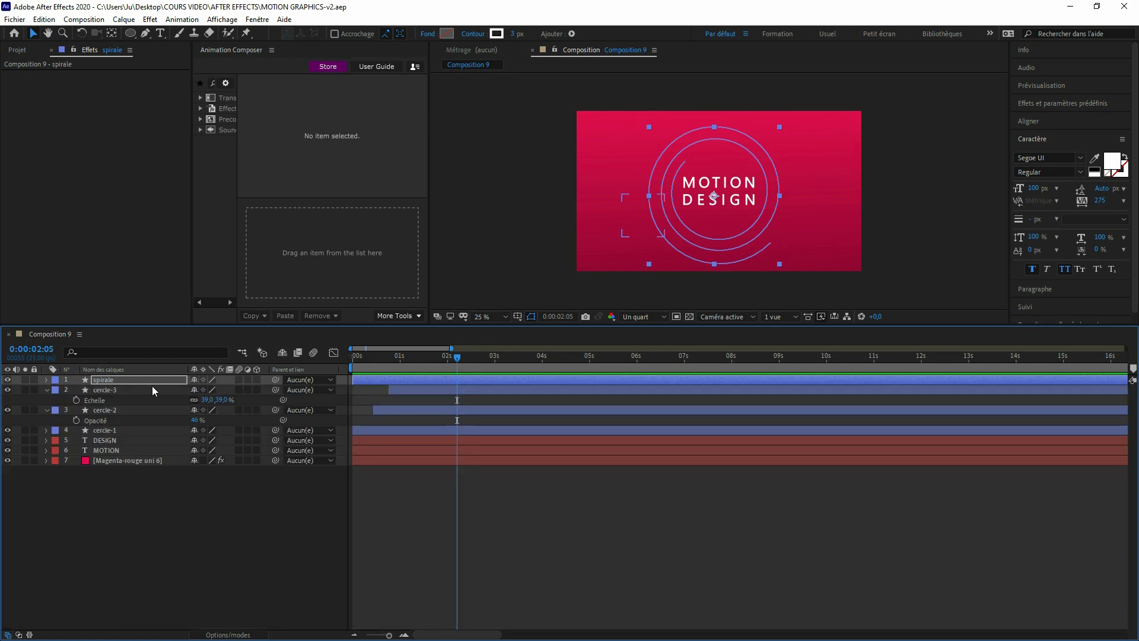
click(250, 501)
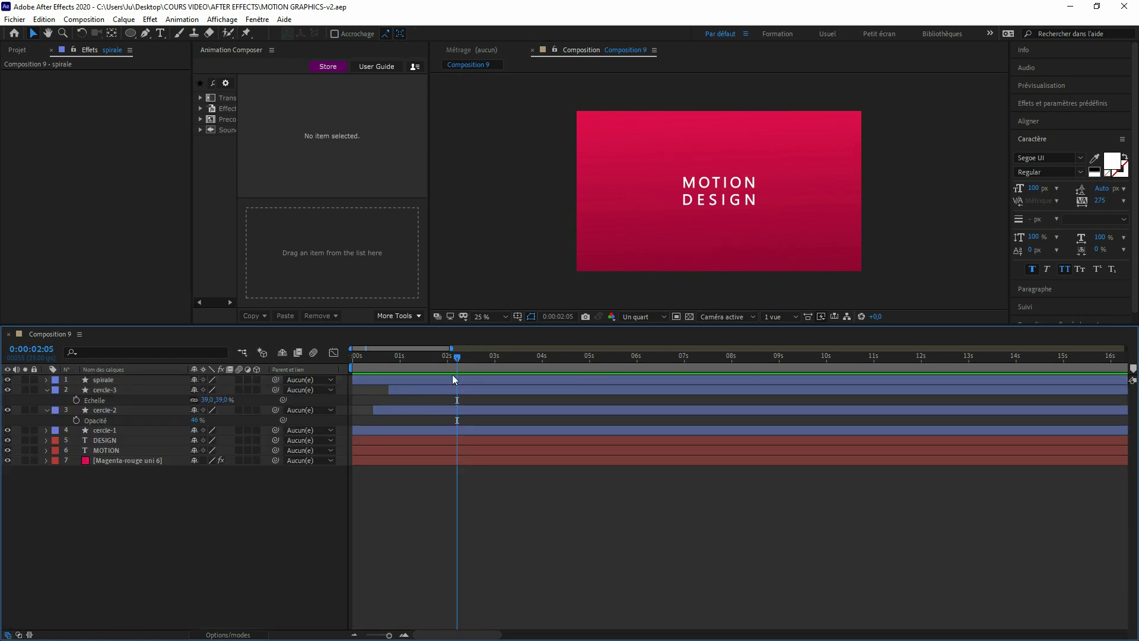
Step: At 0:00:01:24, draw a short vertical line with the Pen tool just above the centre of MOTION on a new shape layer
mouse_move(455, 364)
mouse_down()
mouse_move(358, 365)
mouse_move(445, 374)
mouse_up()
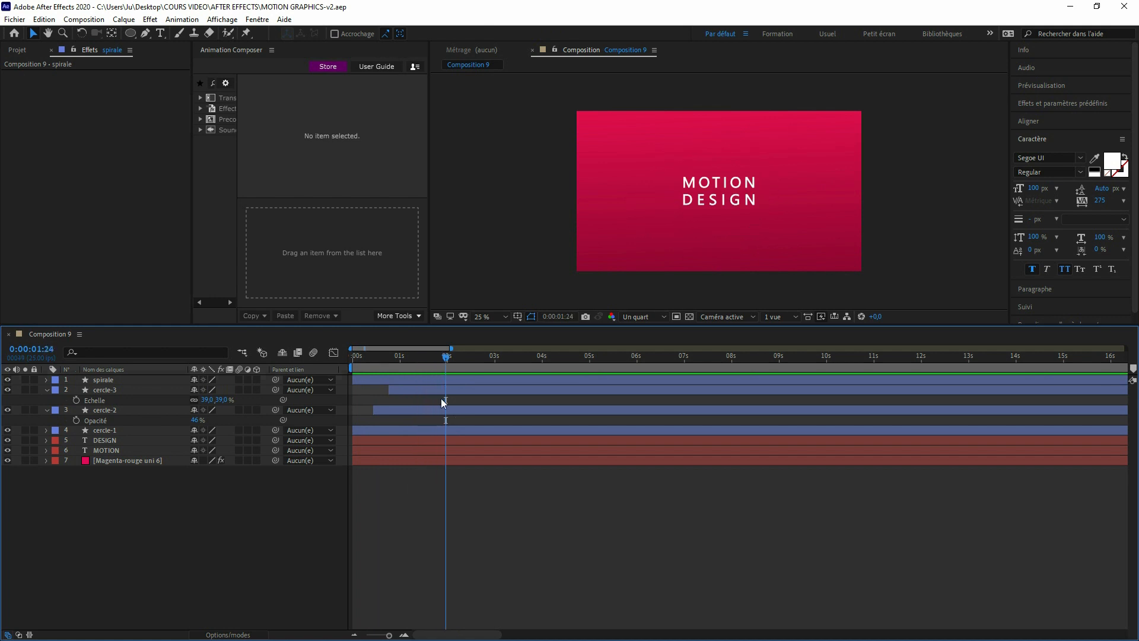
click(145, 34)
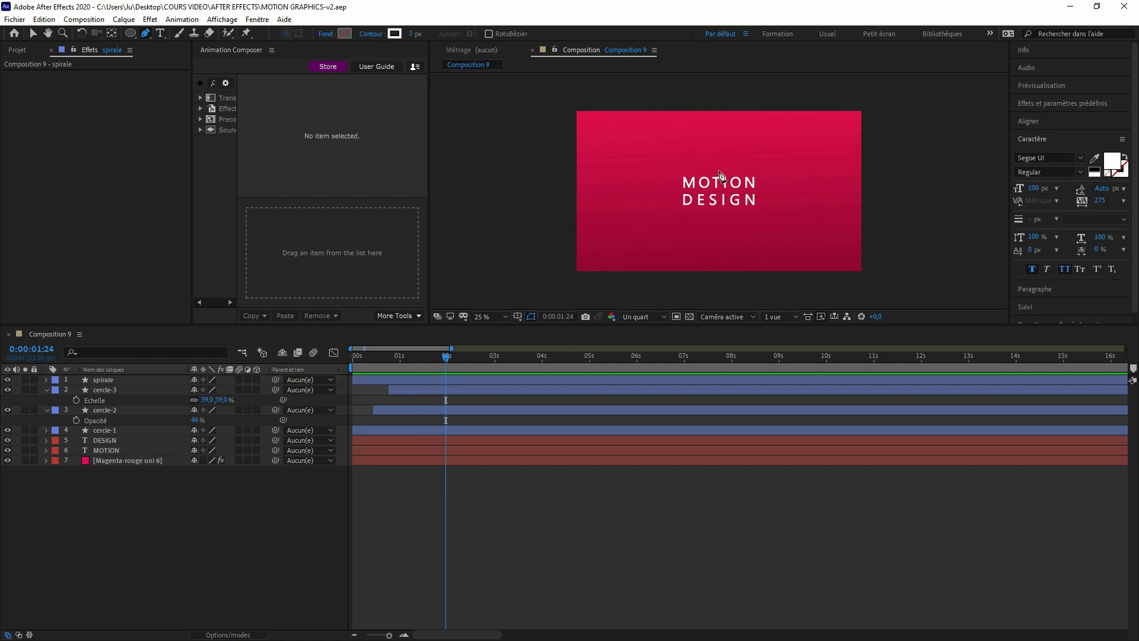
click(721, 170)
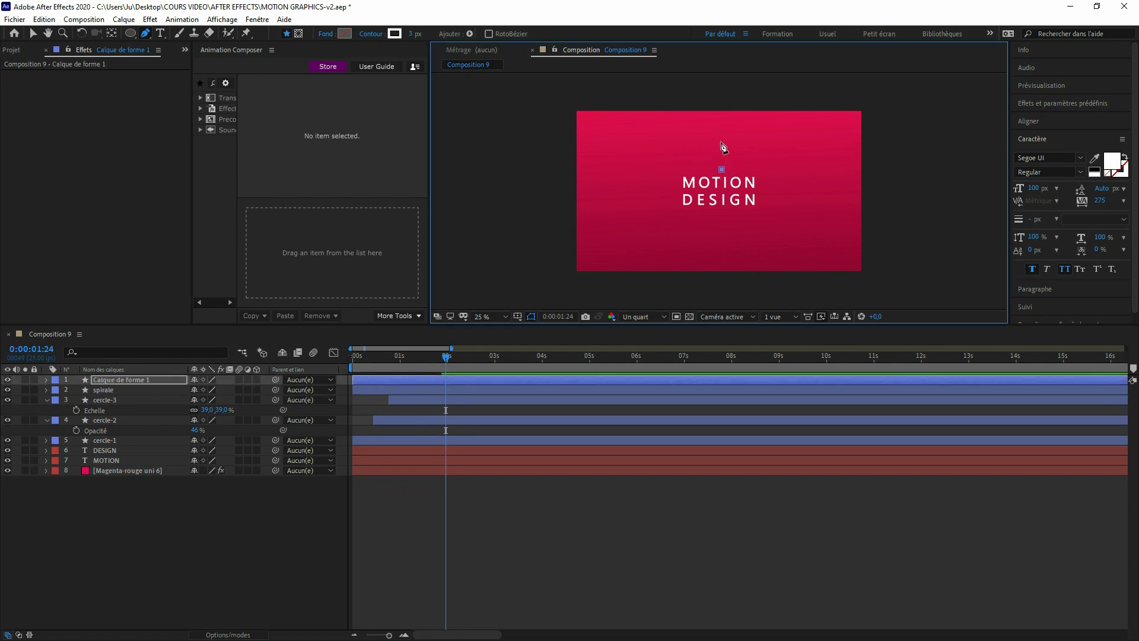
click(721, 151)
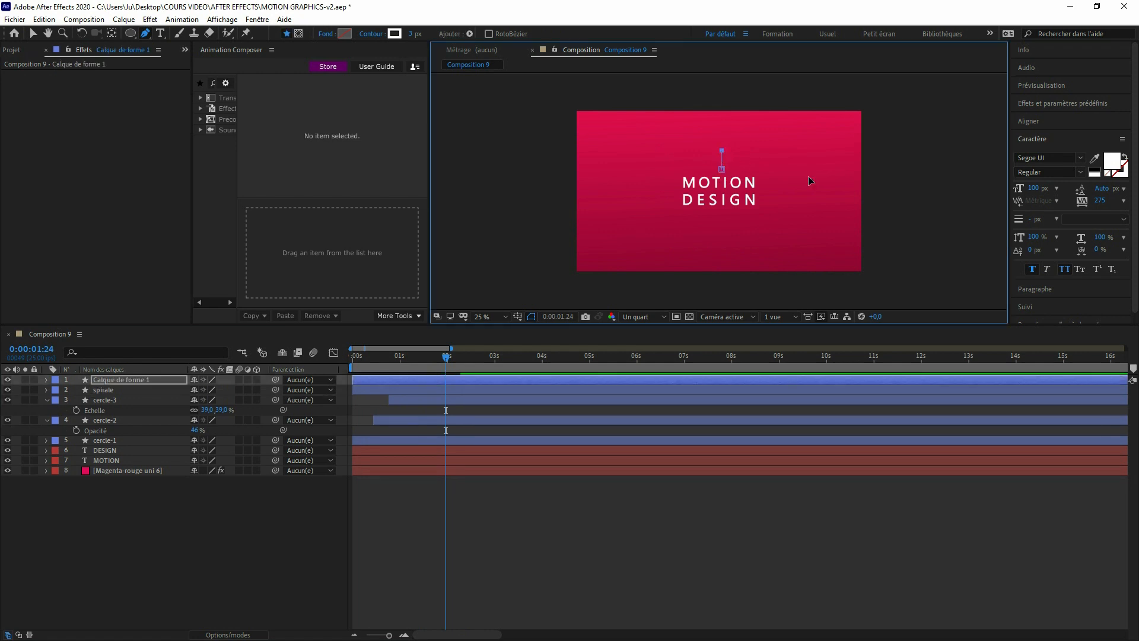
click(33, 33)
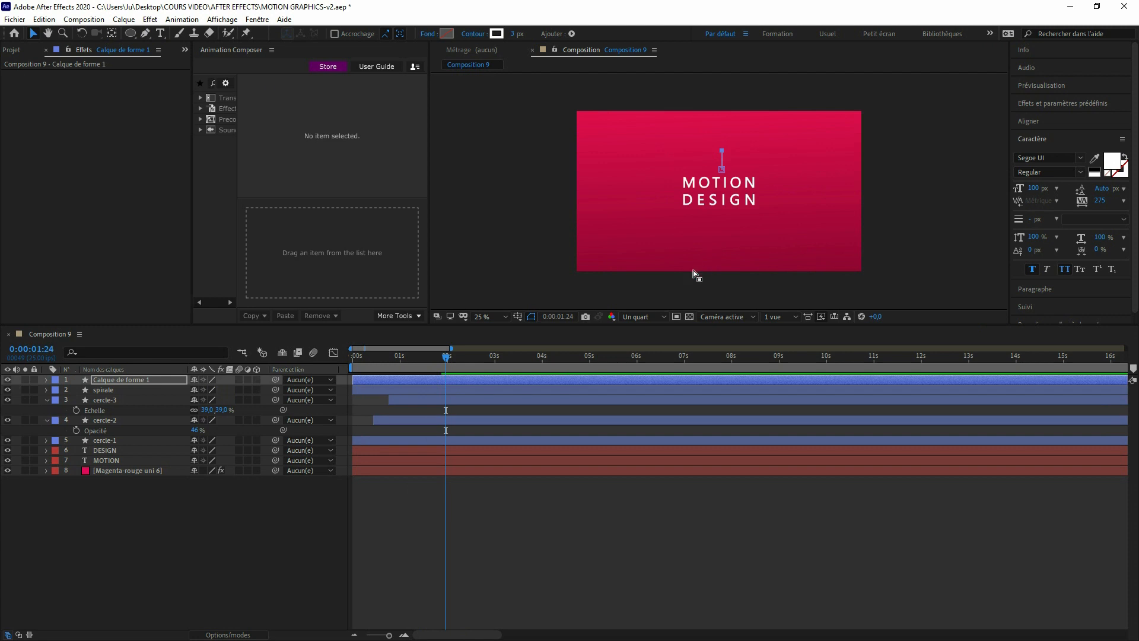
Step: Rename the new line's shape layer as eclat
click(113, 384)
key(Return)
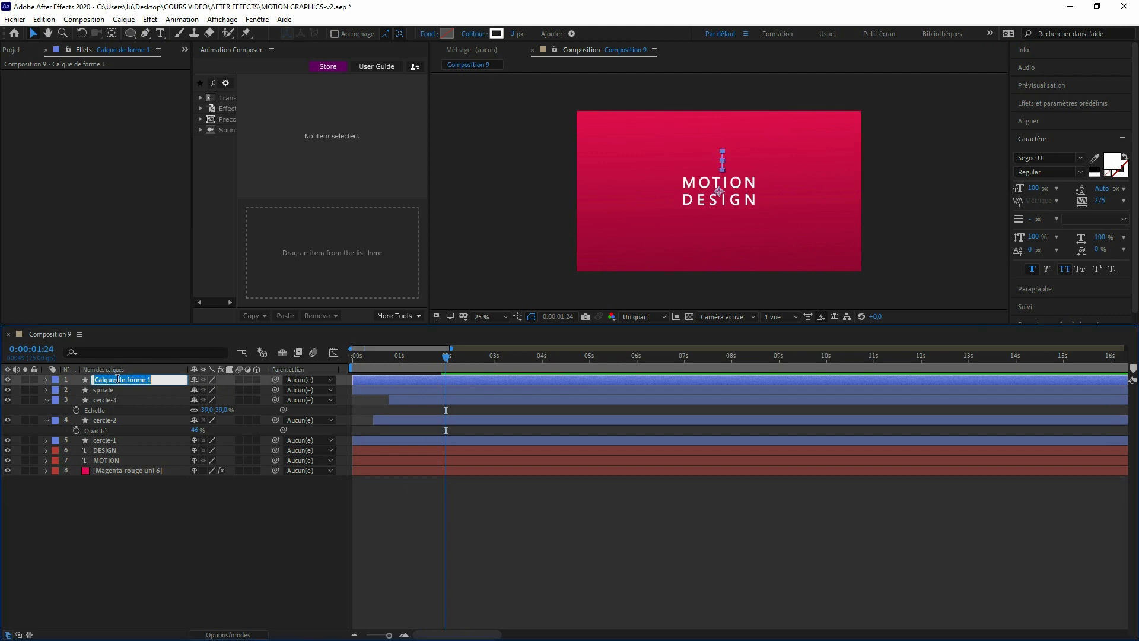
text(eclat)
key(Return)
click(108, 380)
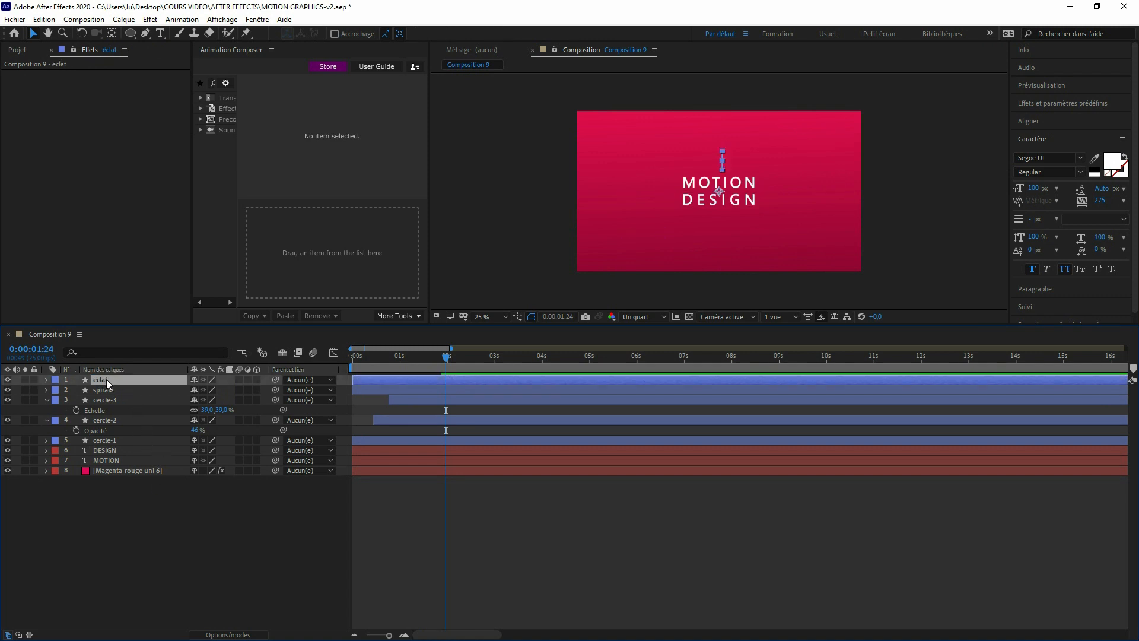
Step: Add a Répétition operator to the eclat layer and set its Copies to 16
click(47, 380)
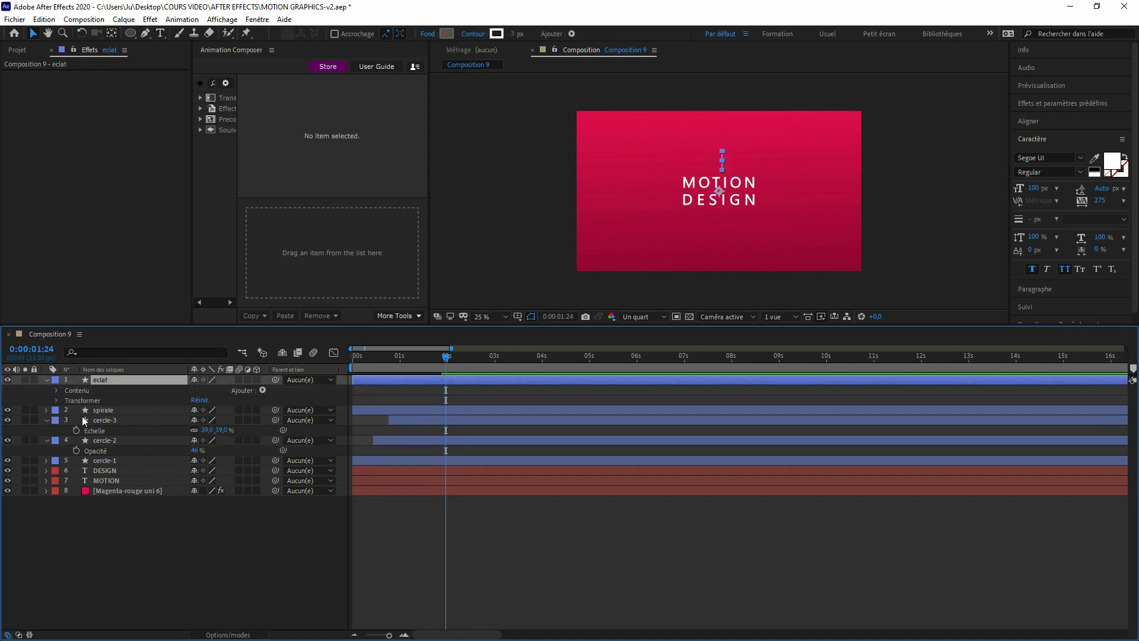
click(262, 390)
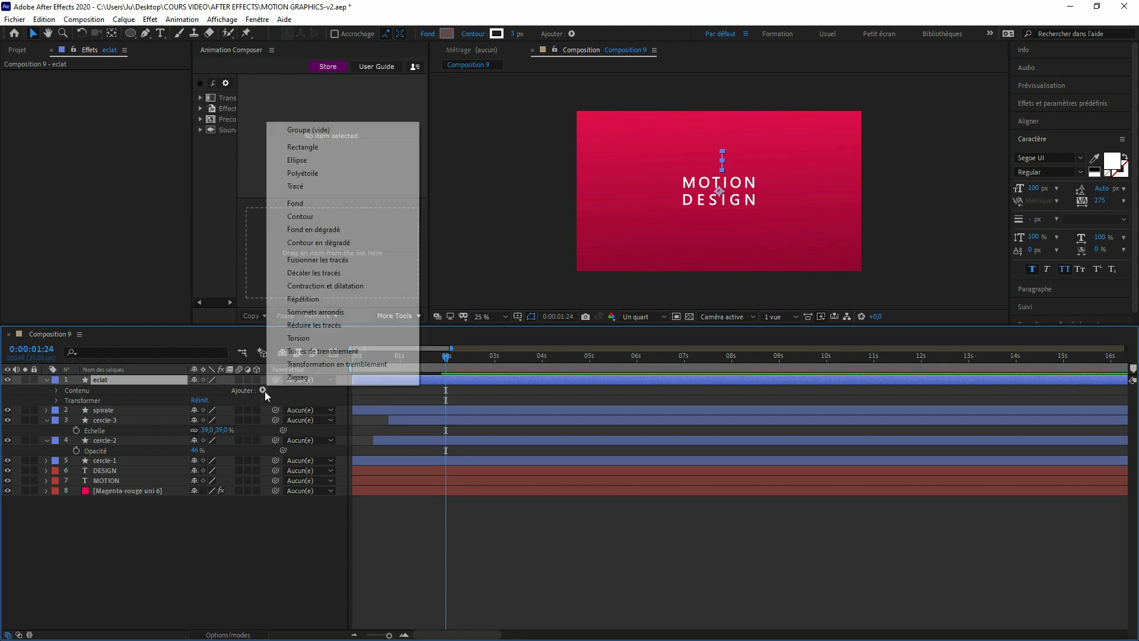
click(315, 299)
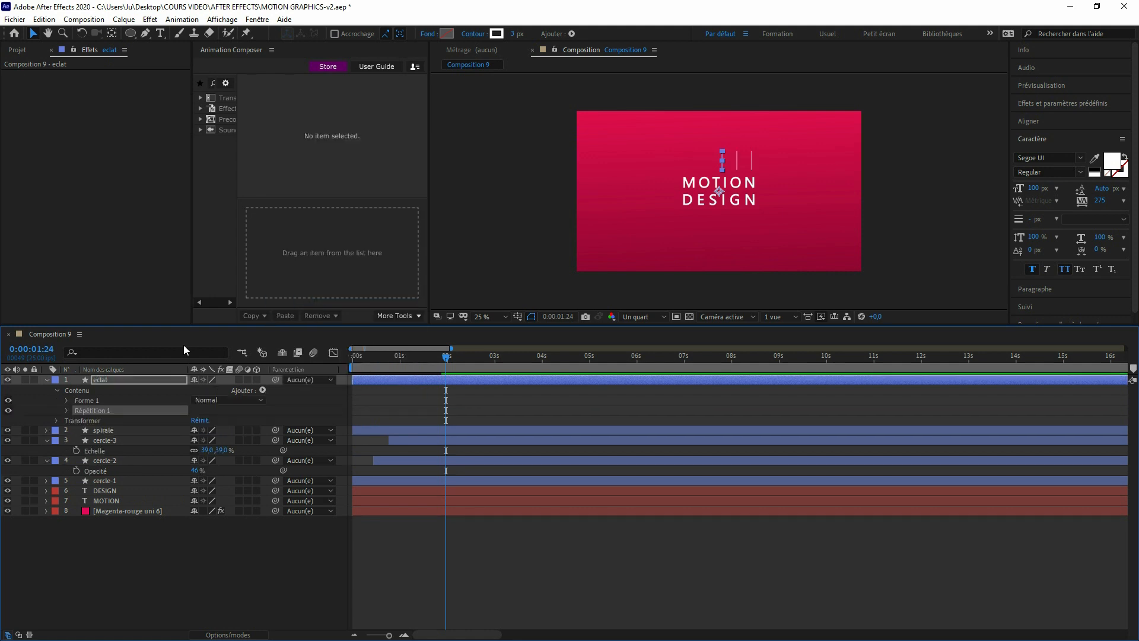
click(66, 410)
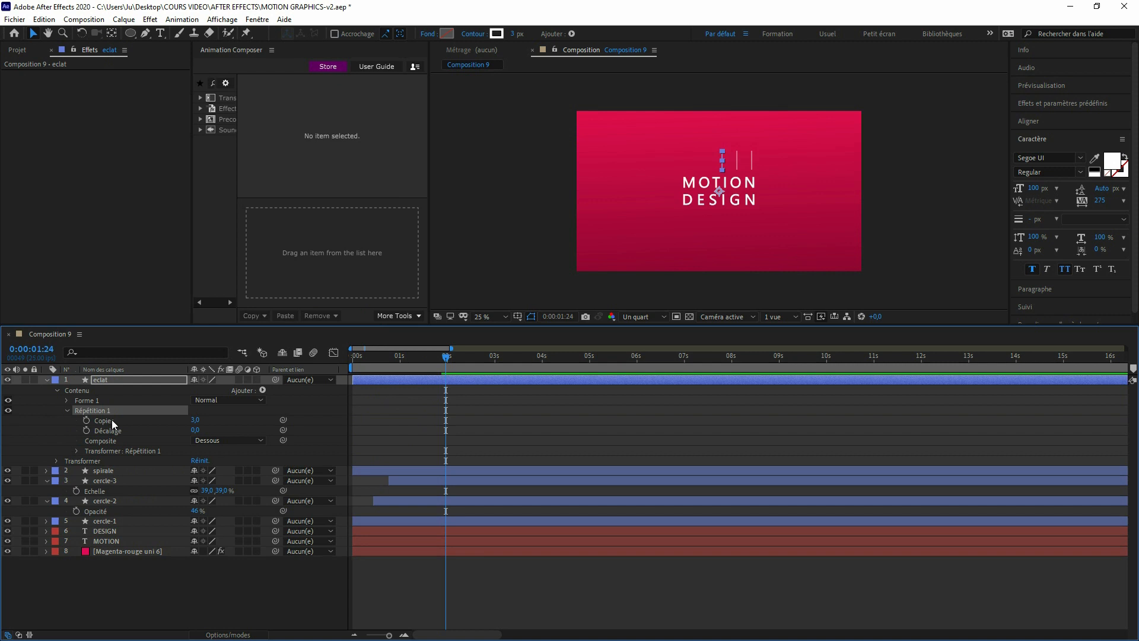
click(195, 419)
text(16)
click(226, 414)
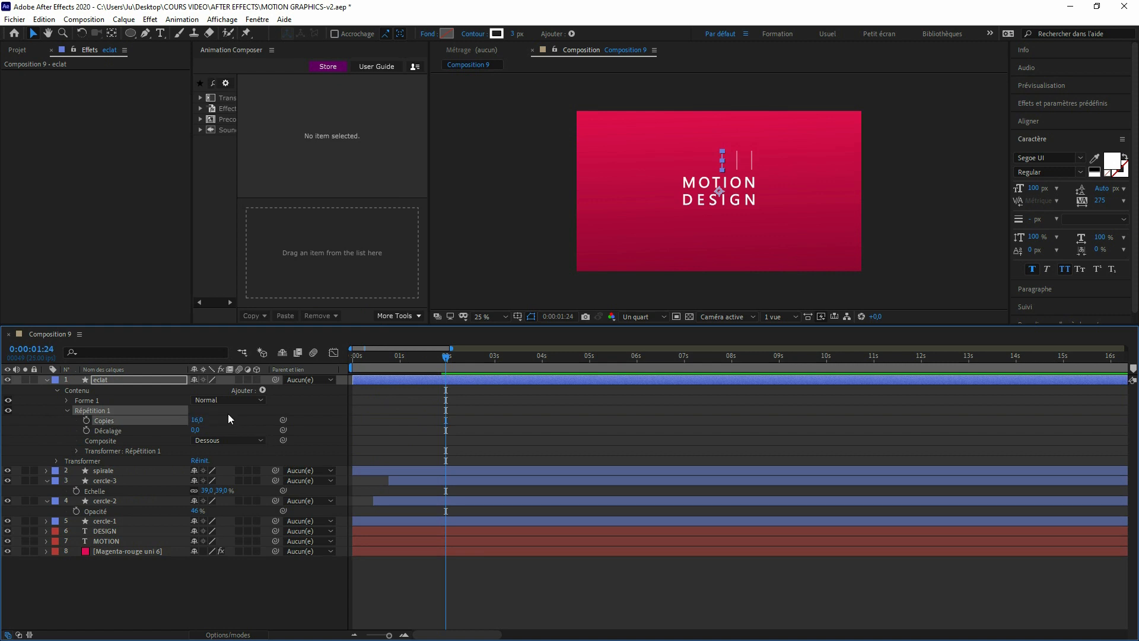
Step: In the transform settings of Répétition 1, set Position to 0,0 and Rotation to 22,5° to arrange the lines radially
click(77, 451)
click(199, 470)
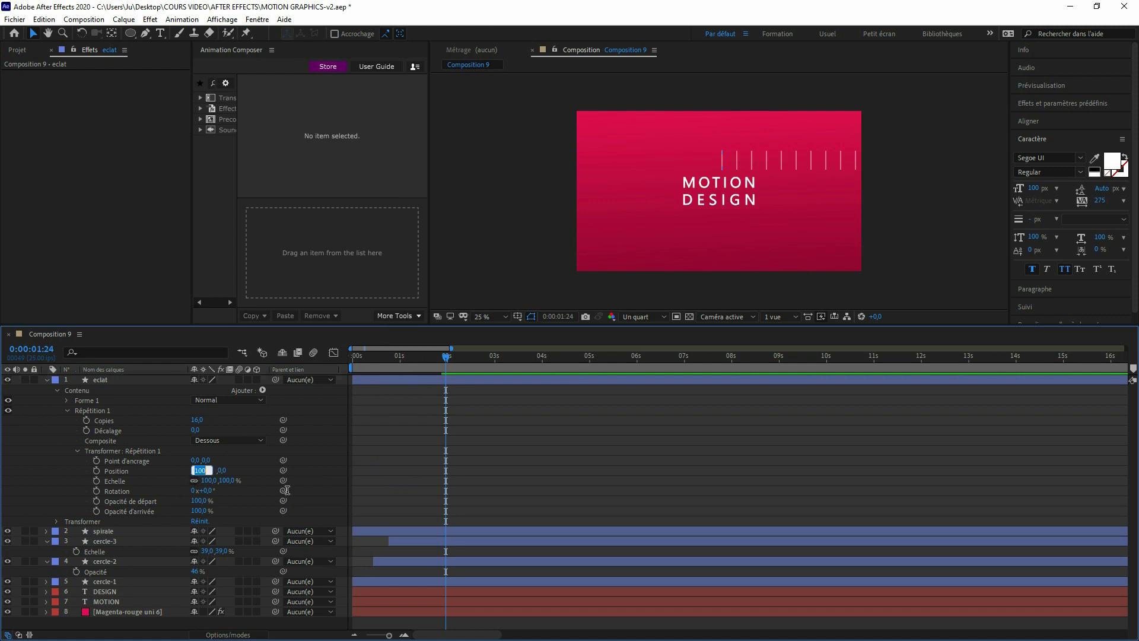
text(0)
key(Return)
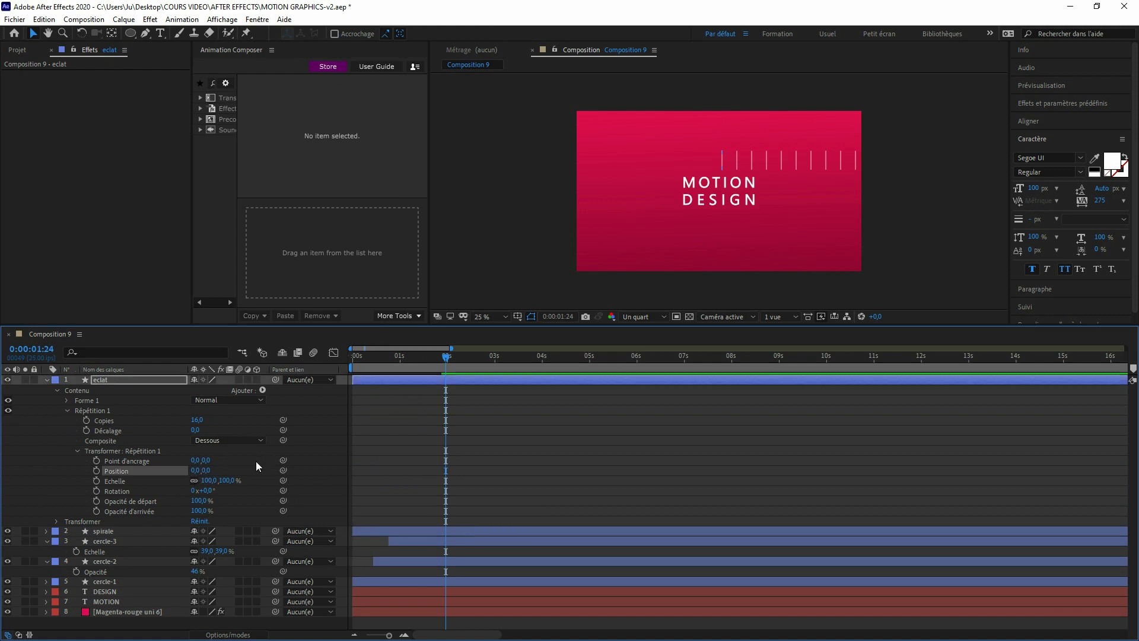
click(204, 490)
text(22,5)
key(Return)
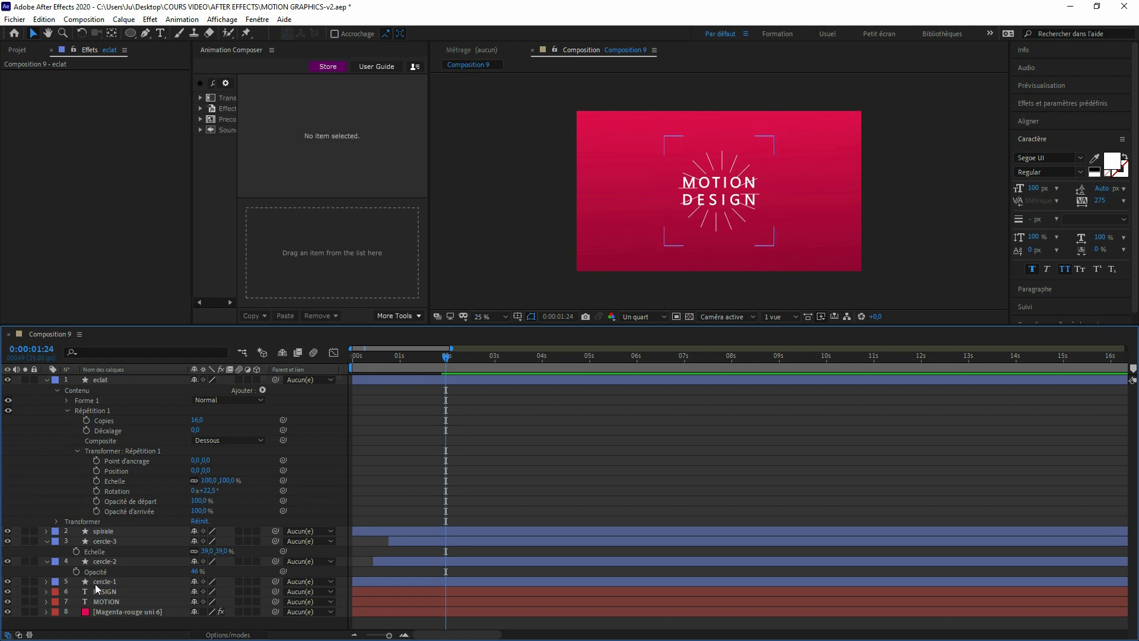
Step: Scale the eclat layer to 209 % and taper its Contour 1 with a Biseau Longueur de fin of 100 %
click(56, 522)
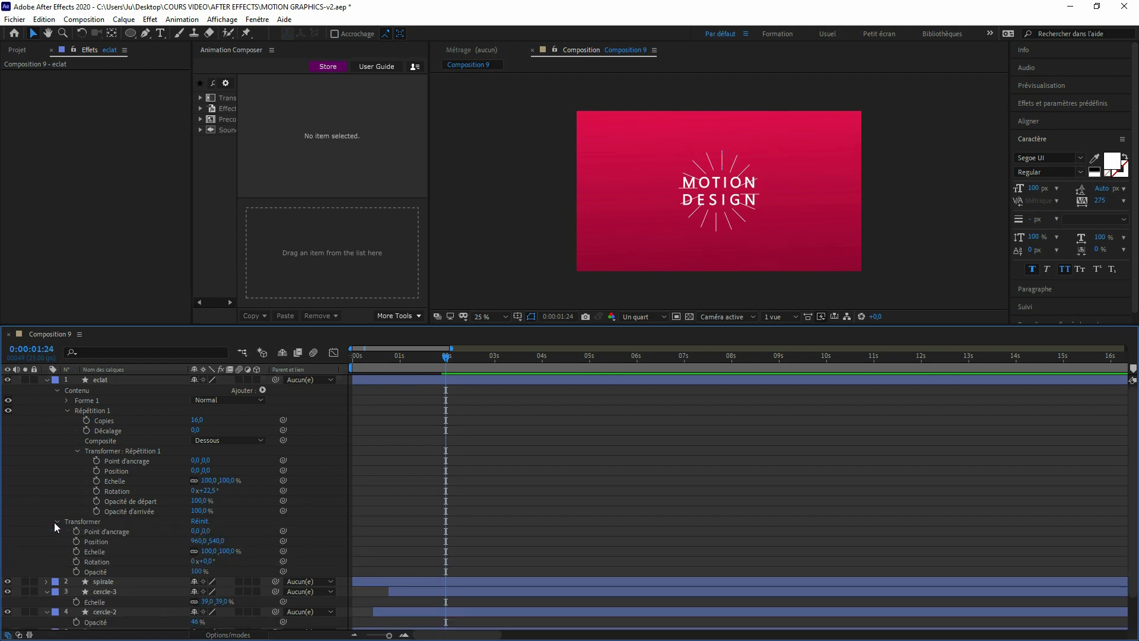
drag(232, 551, 301, 552)
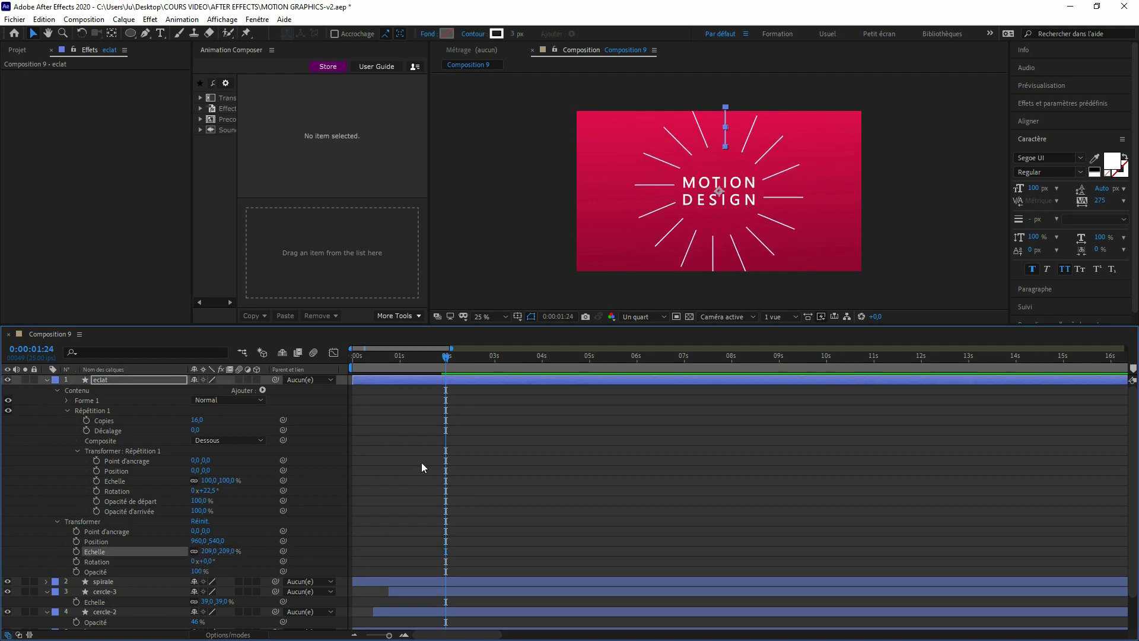
click(66, 400)
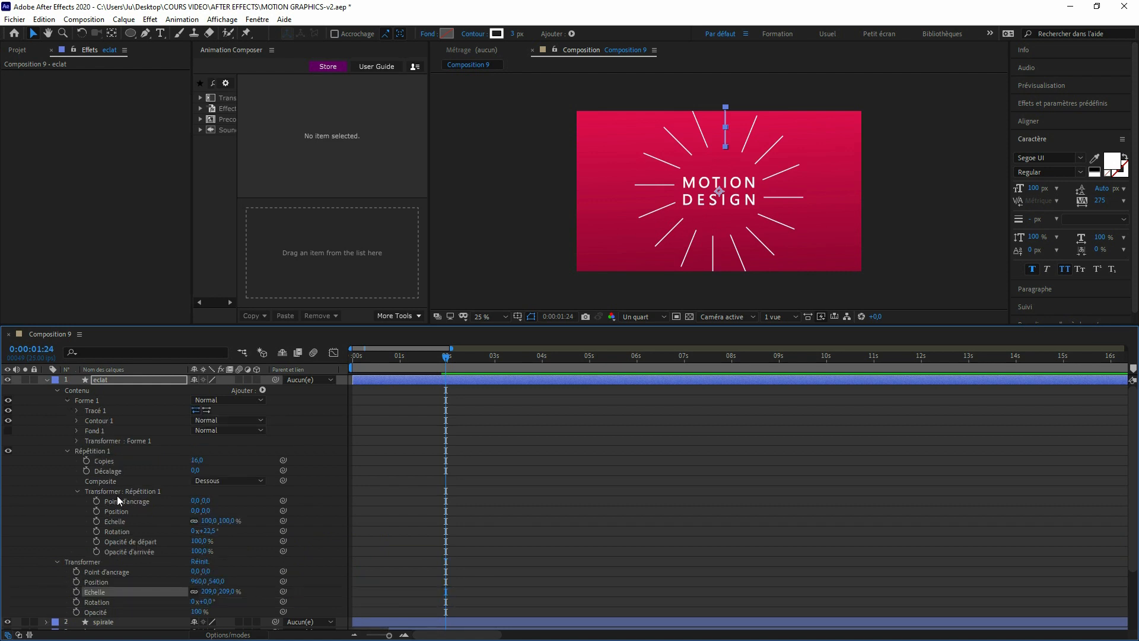
click(77, 420)
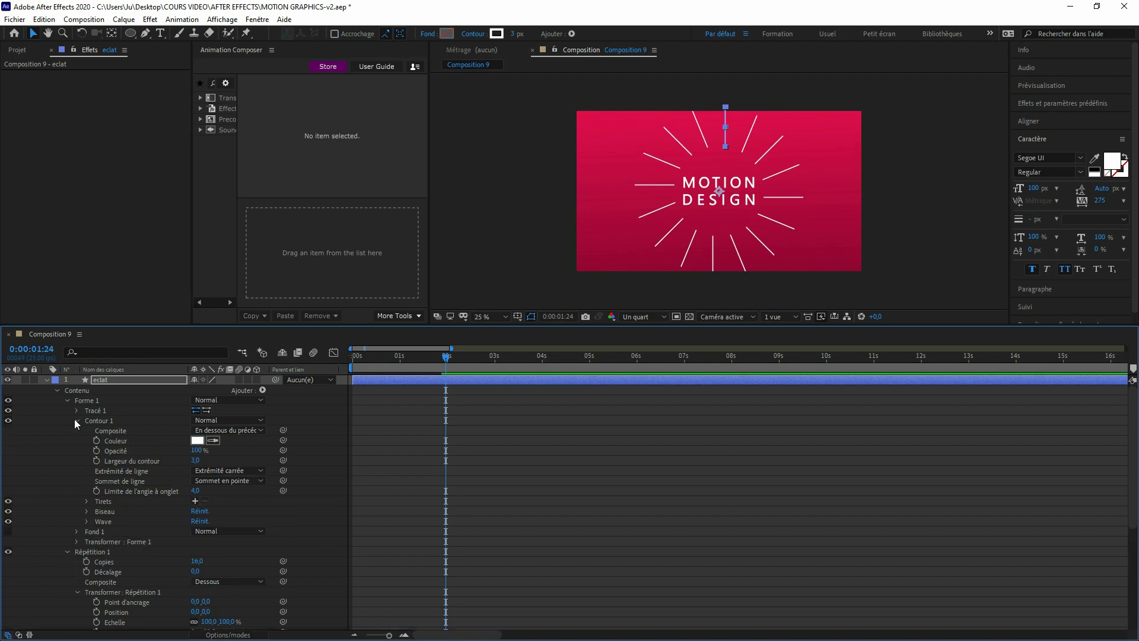
click(86, 511)
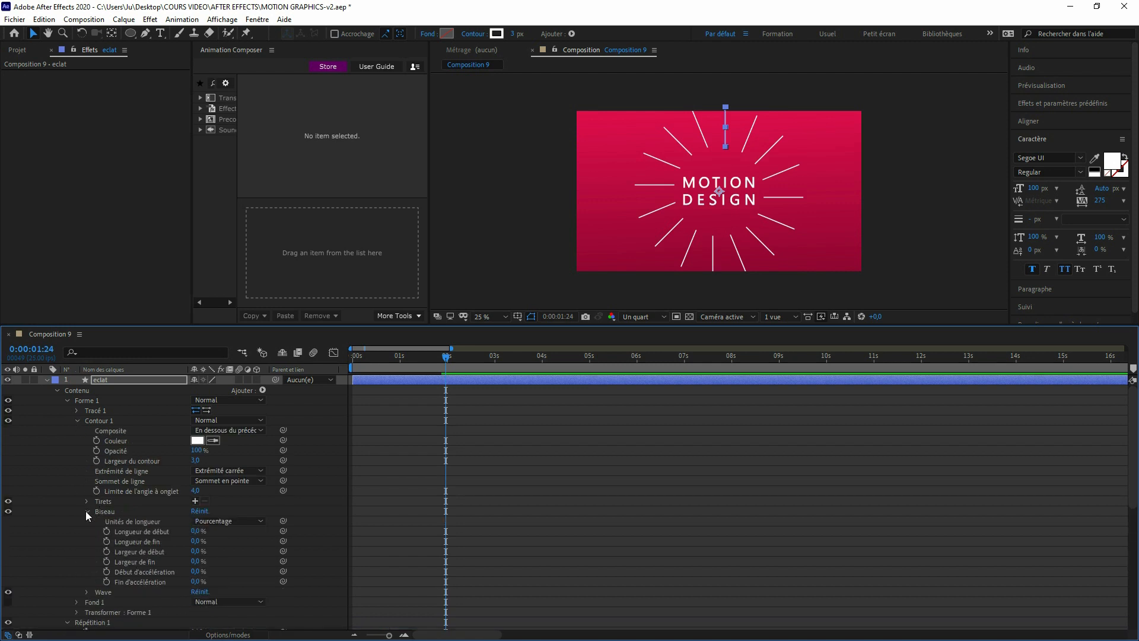
drag(194, 541, 320, 541)
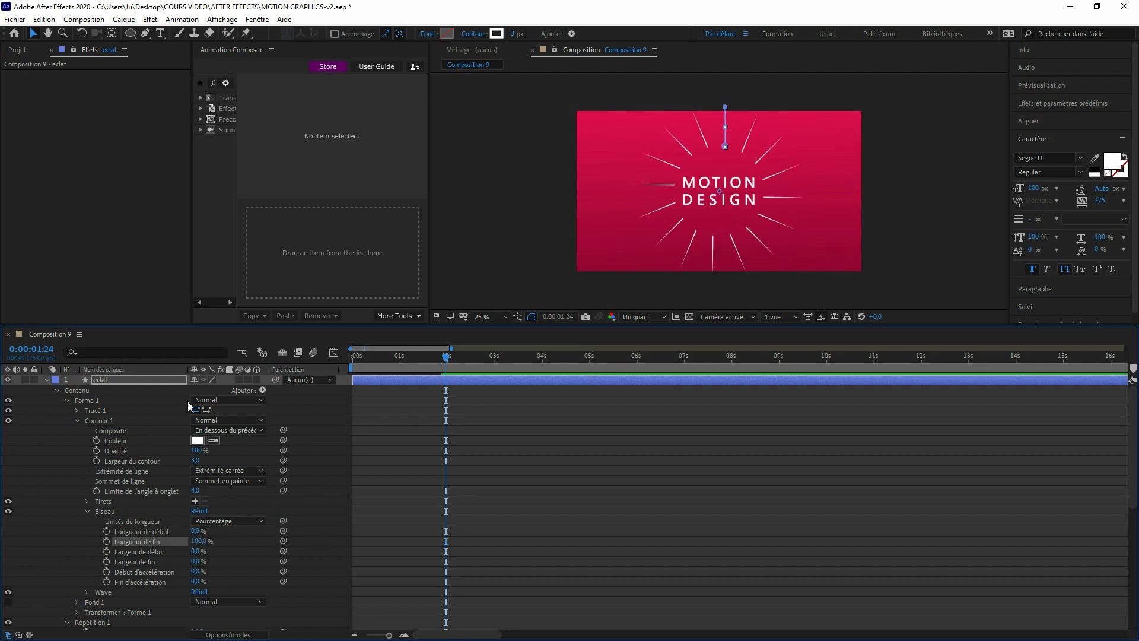
Step: Add a Réduire les tracés operator inside Forme 1 of the eclat layer and show its properties at 0:00:01:05
drag(446, 357, 409, 365)
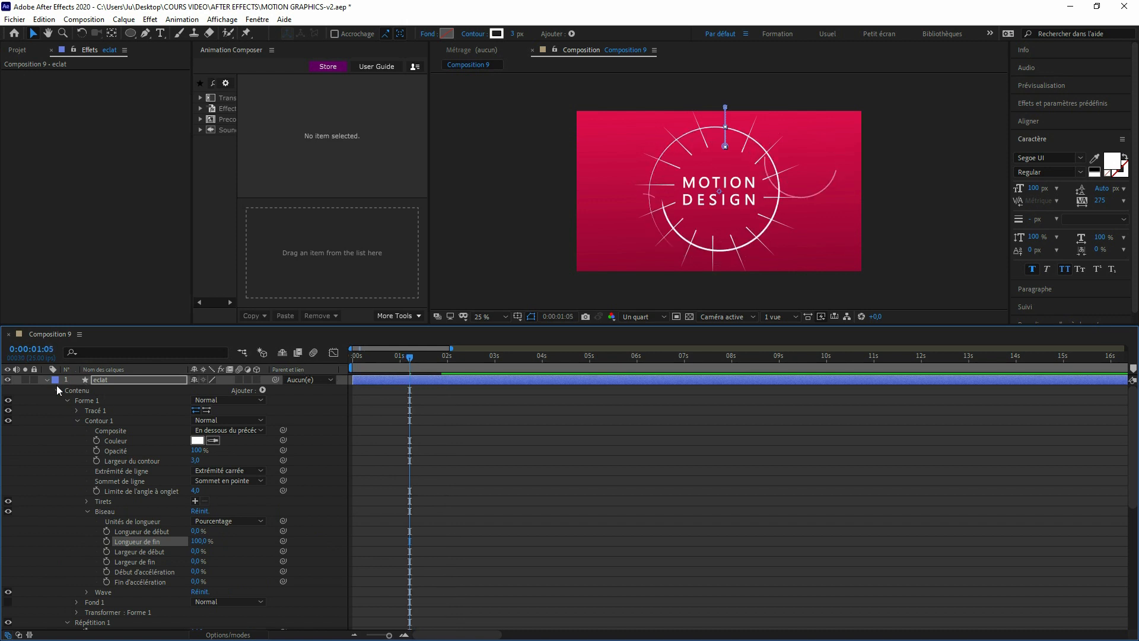
click(263, 390)
click(308, 325)
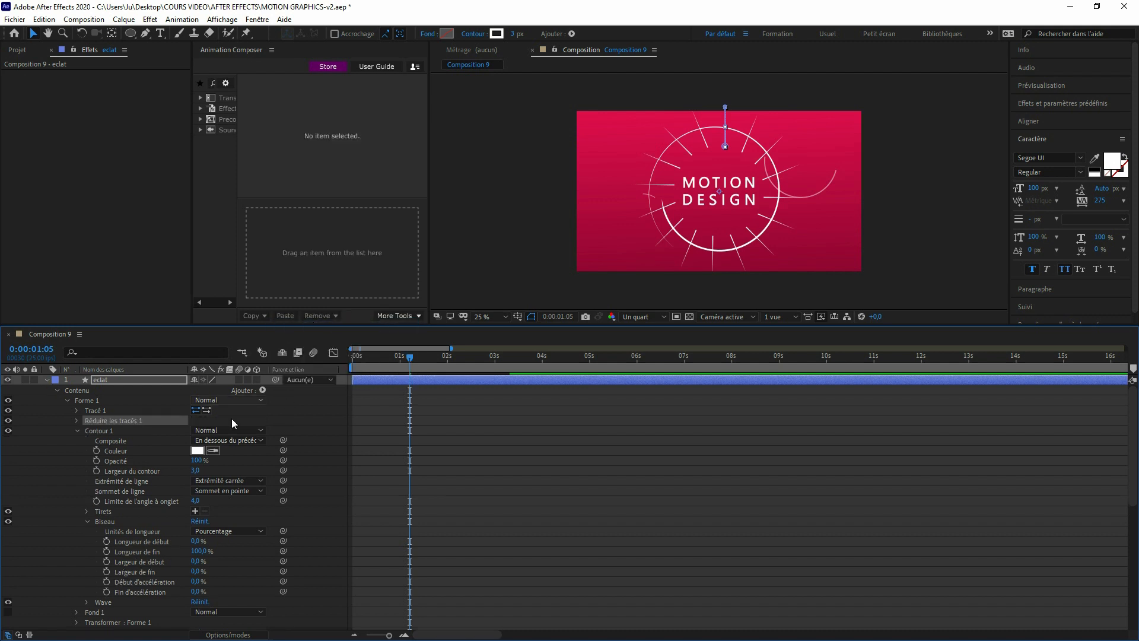
click(76, 420)
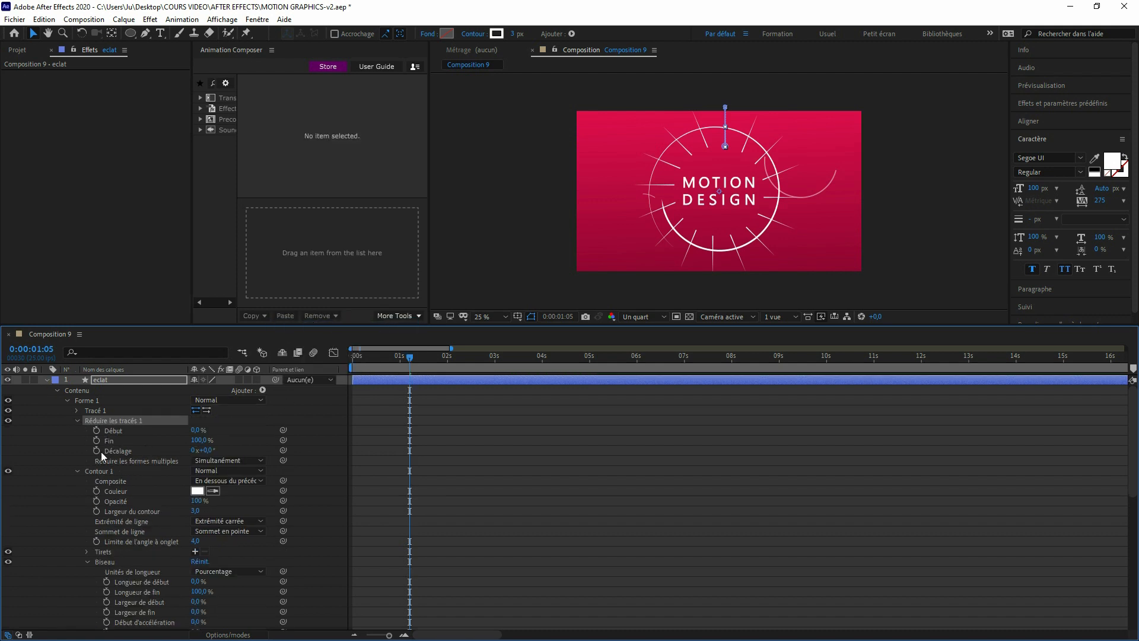
Step: Keyframe Fin of eclat's Réduire les tracés 1 at 0 % on 0:00:01:00 and 100 % at about 0:00:01:11, then preview
mouse_move(206, 443)
mouse_down()
mouse_move(155, 449)
mouse_move(201, 442)
mouse_up()
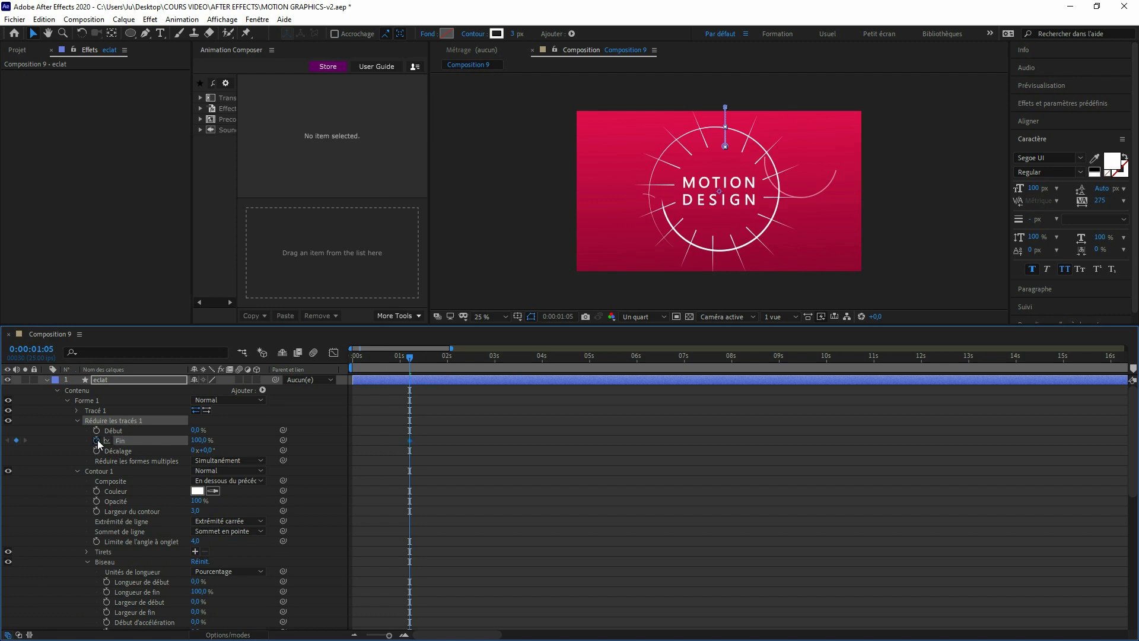
drag(410, 440, 421, 441)
drag(415, 360, 399, 359)
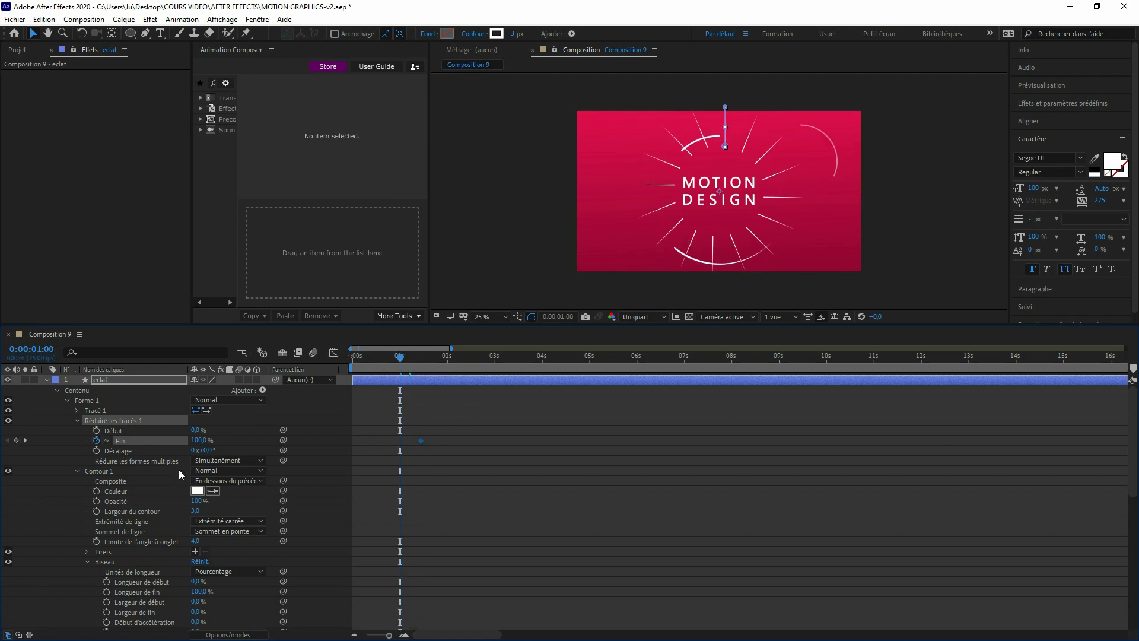
drag(199, 441, 108, 453)
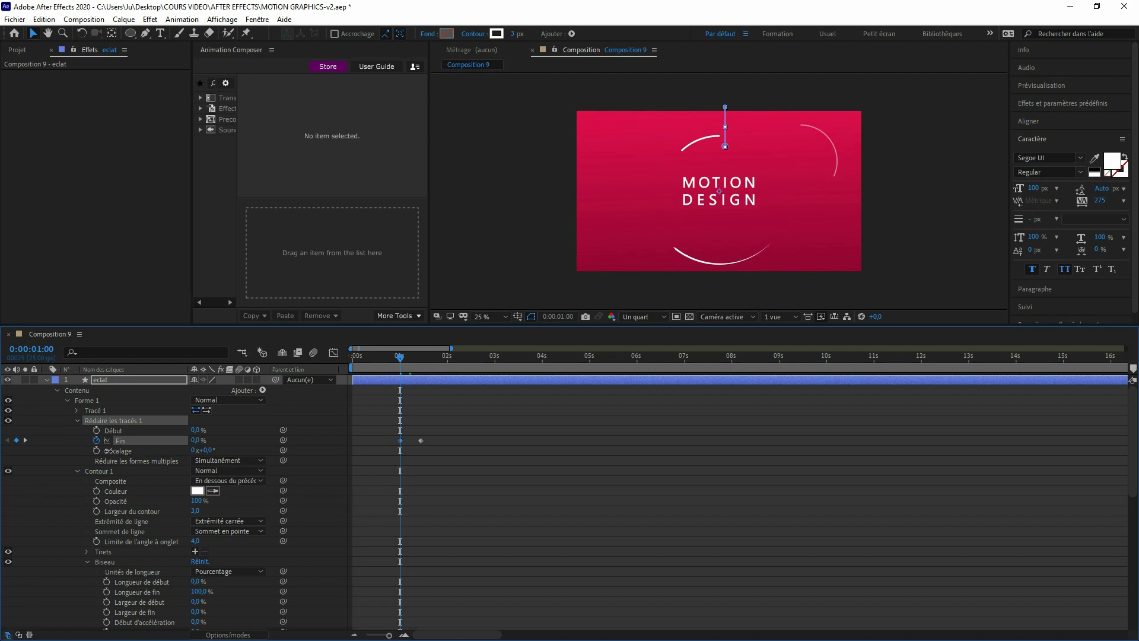
key(space)
Step: Keyframe Début of eclat's Réduire les tracés 1 at 0 % on 0:00:01:04 and 100 % on 0:00:01:15
click(437, 360)
drag(437, 368, 409, 369)
click(119, 430)
click(97, 430)
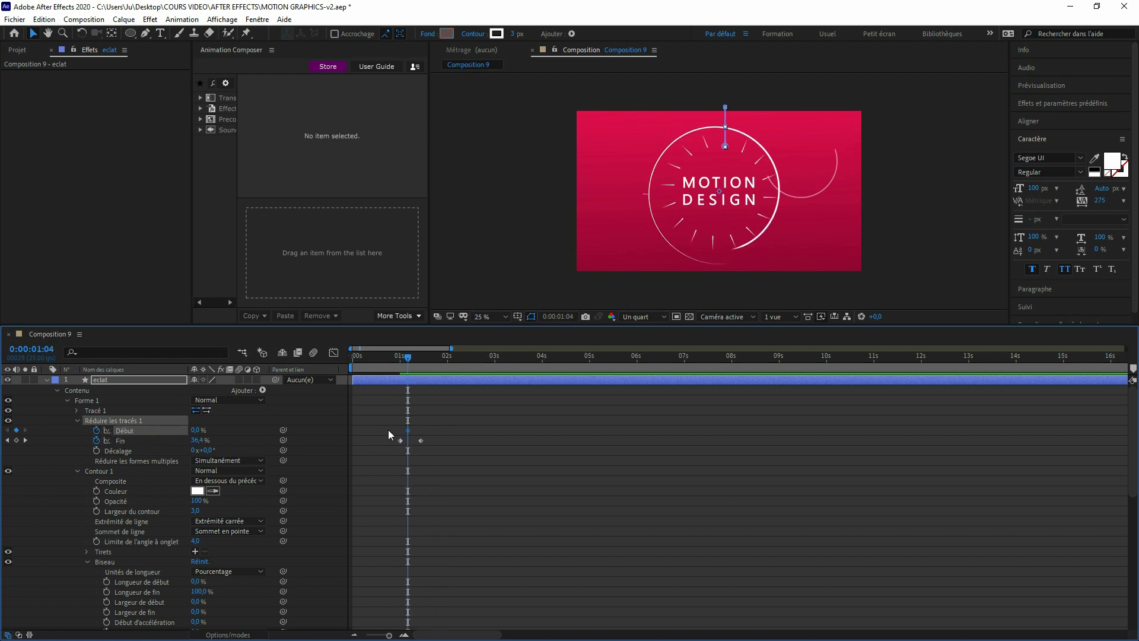
drag(408, 358, 428, 358)
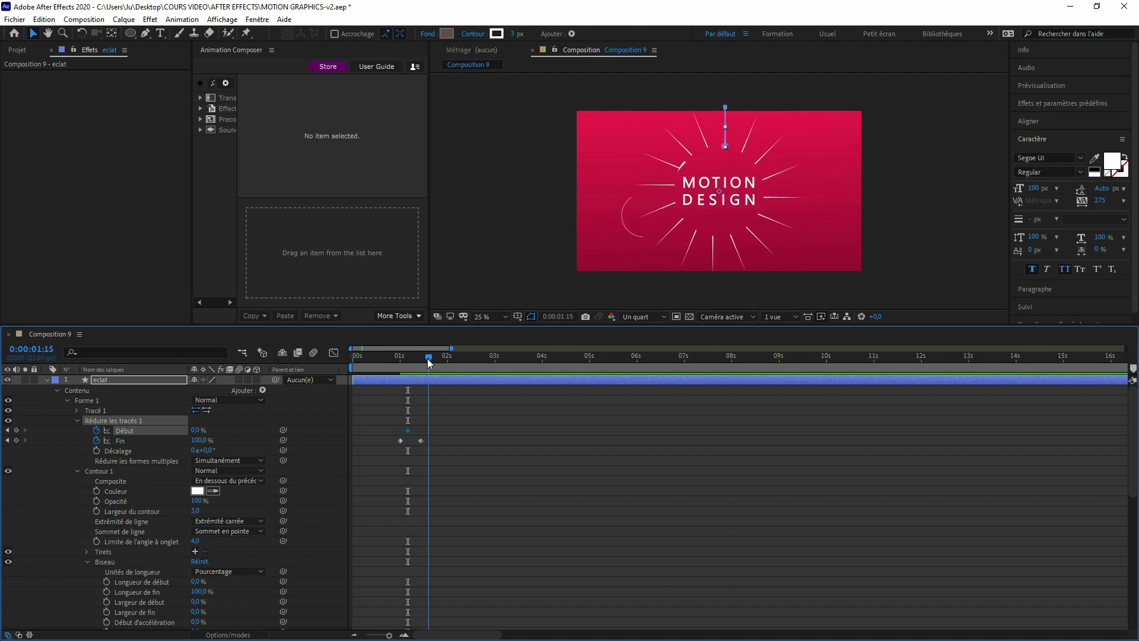
drag(195, 430, 396, 426)
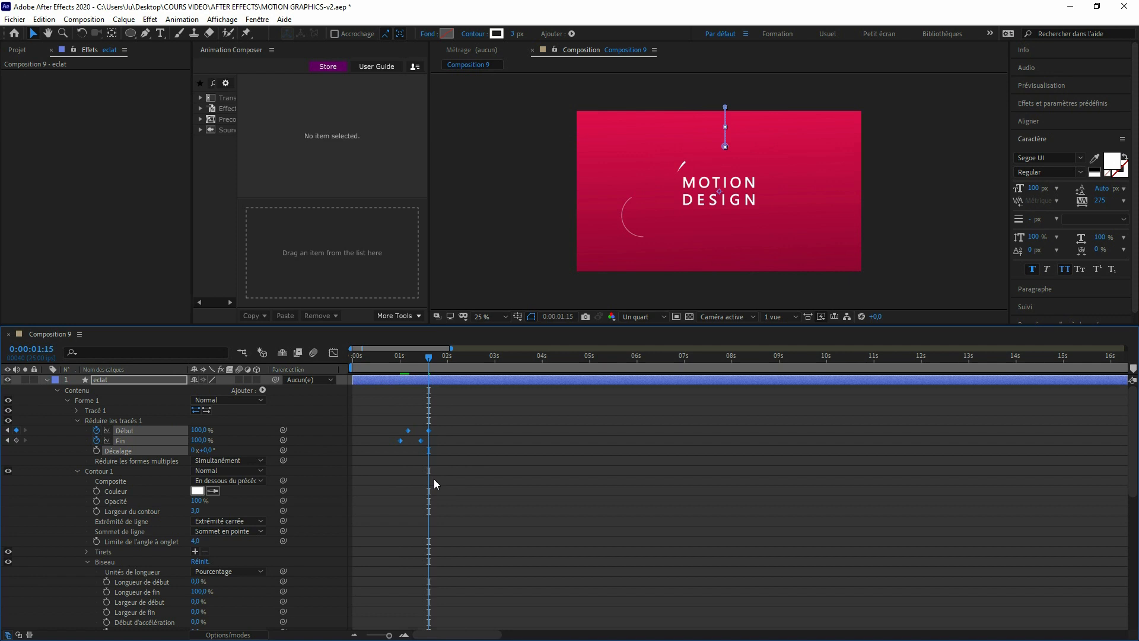
Step: Apply Easy Ease to all four Début and Fin keyframes of eclat and preview the burst
key(F9)
drag(427, 363, 385, 369)
key(space)
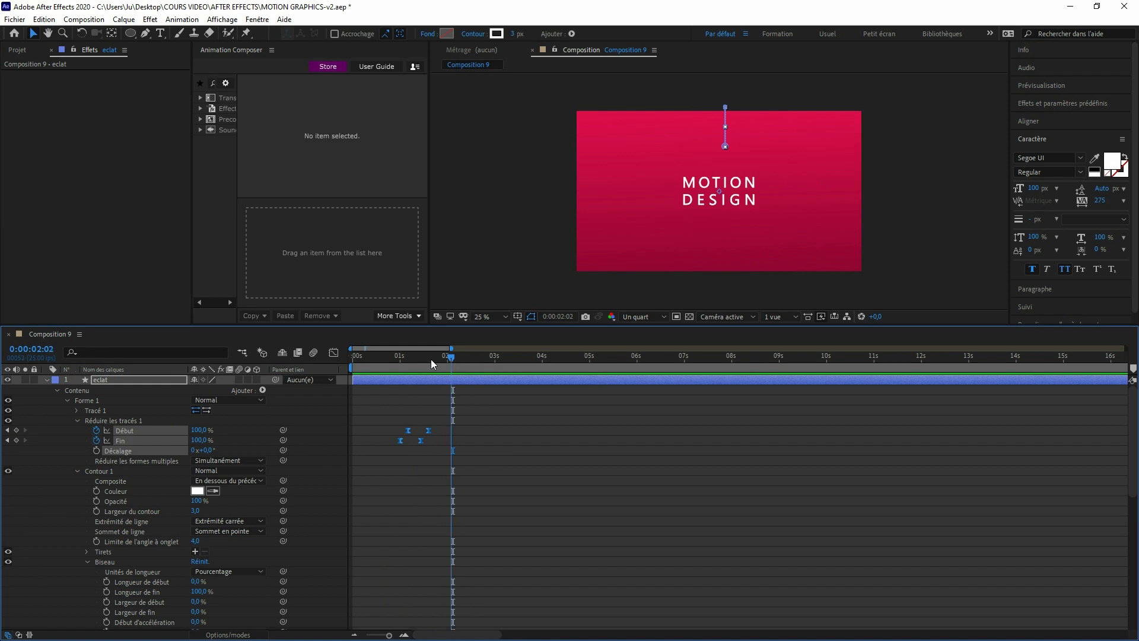
Step: Preview the whole animation from the start, collapse the eclat layer and return the playhead to 0:00:00:03
click(366, 360)
drag(365, 365, 353, 368)
key(space)
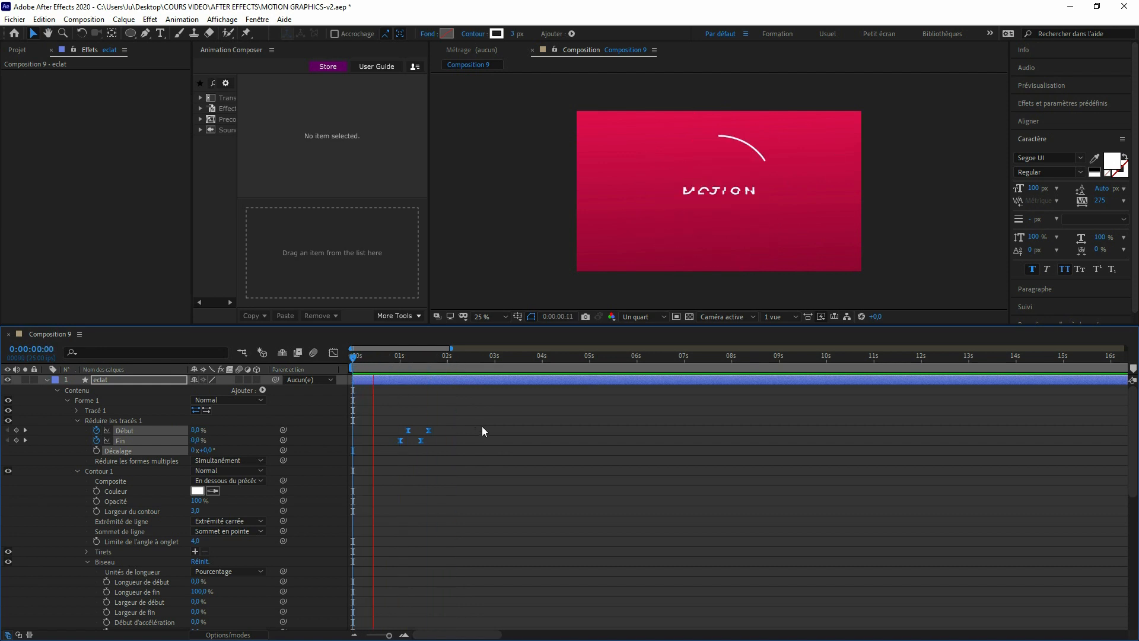
key(space)
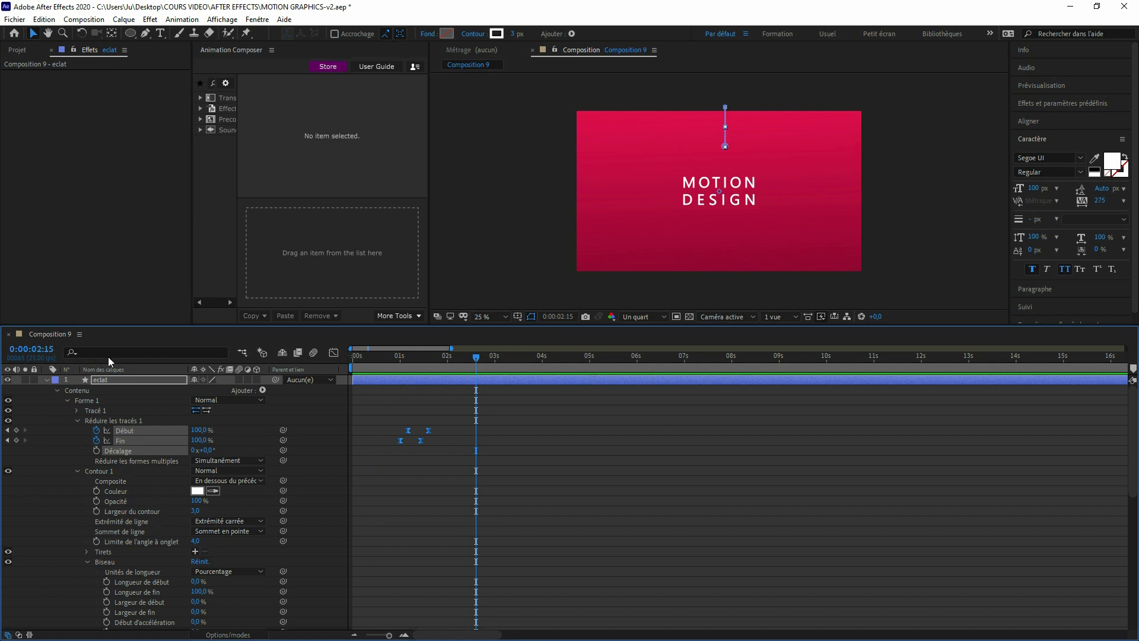
click(47, 380)
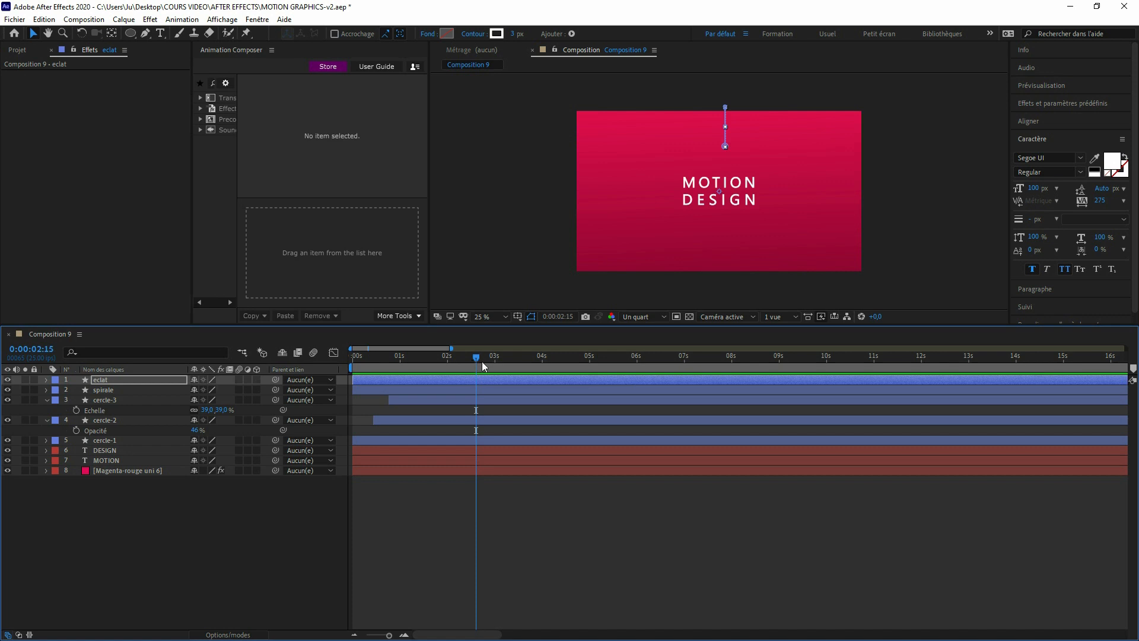
drag(477, 357, 359, 357)
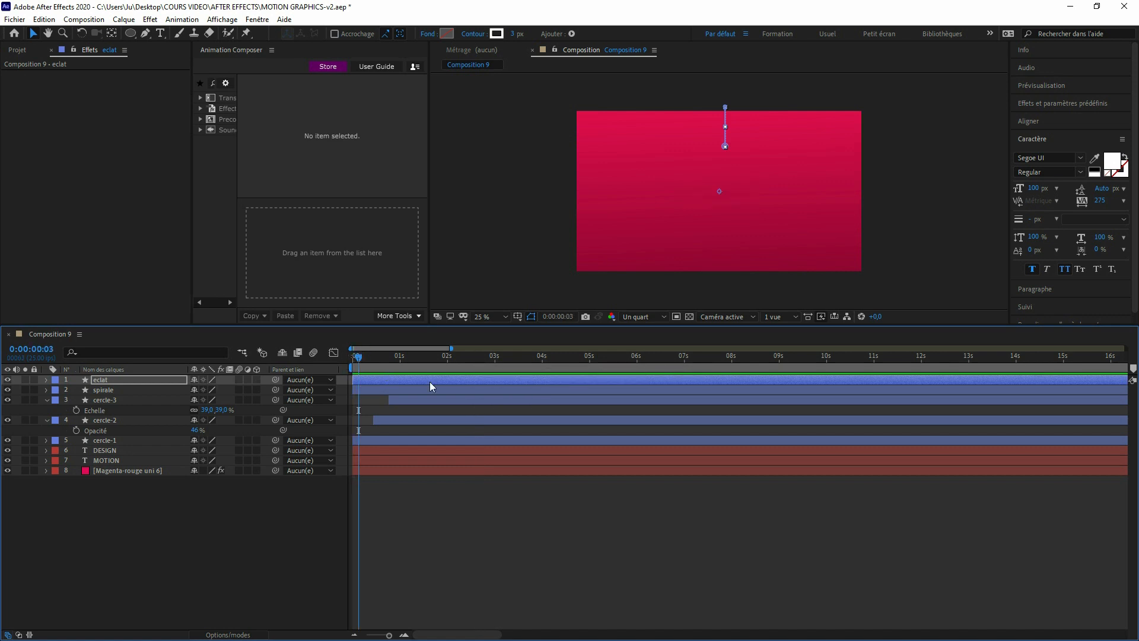